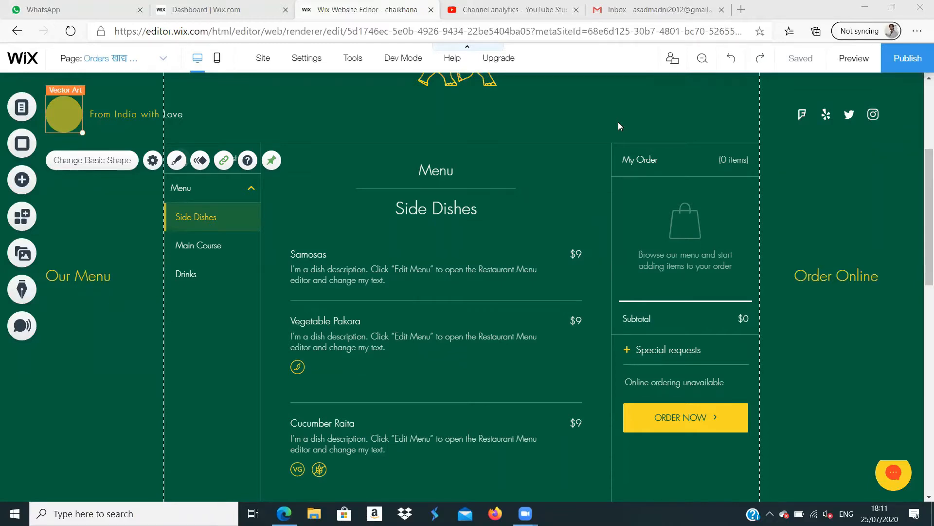
- In Gmail, find the "Your EasyWP website is now live" email and open its link to the WordPress dashboard
{"action": "left_click", "coordinate": [647, 11]}
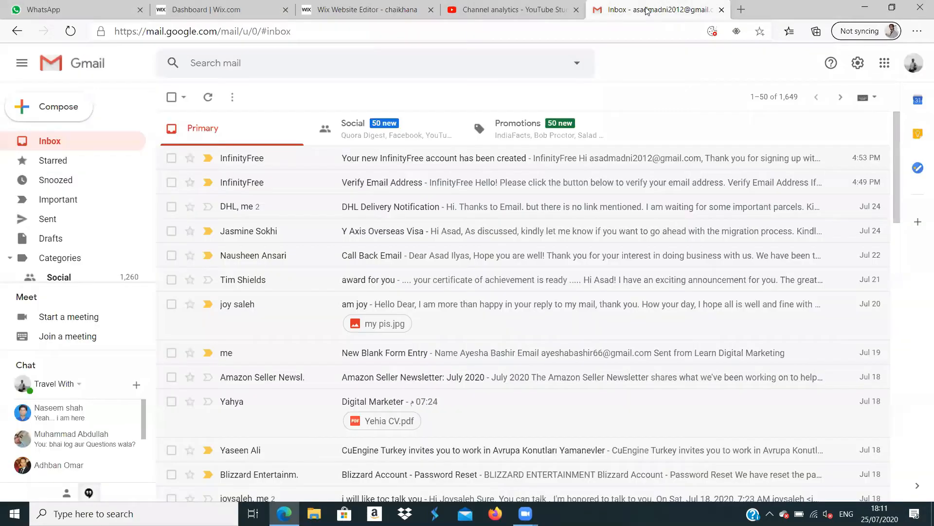
{"action": "left_click", "coordinate": [458, 61]}
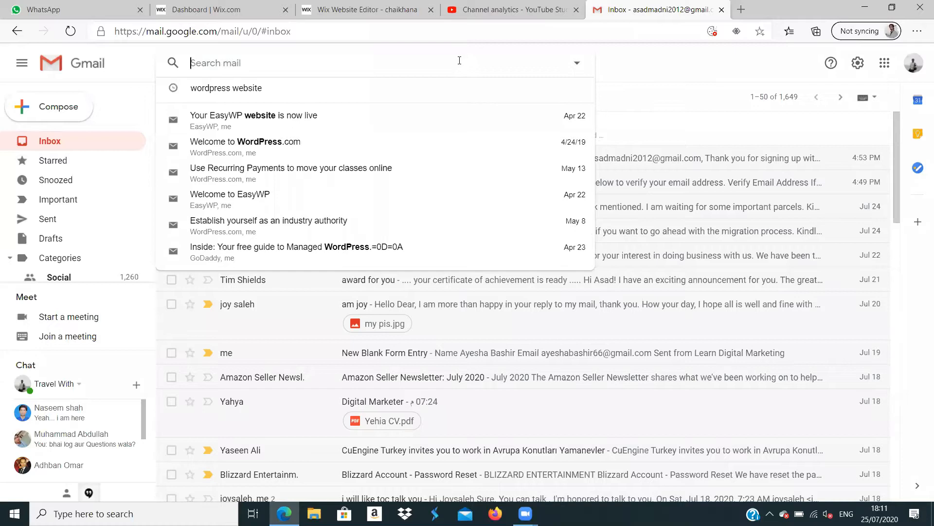
{"action": "left_click", "coordinate": [274, 127]}
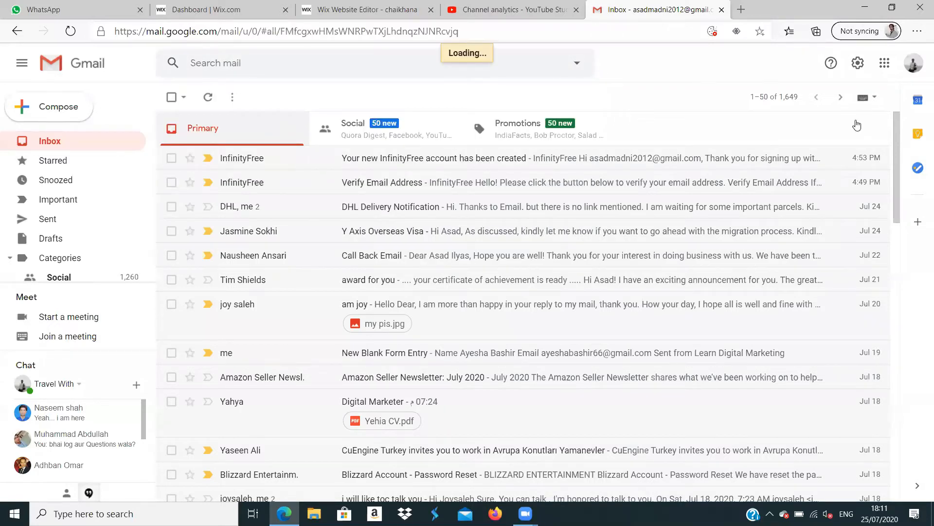
{"action": "left_click_drag", "start_coordinate": [895, 141], "coordinate": [898, 218]}
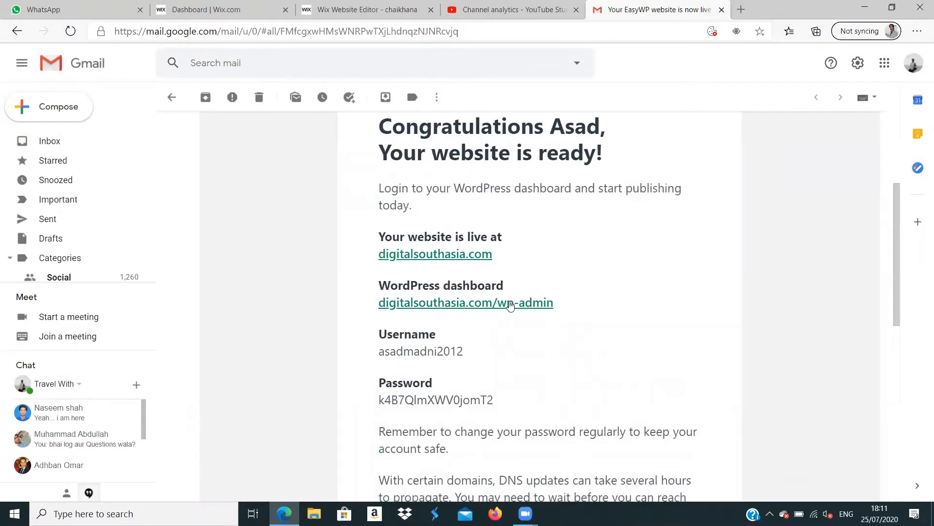
{"action": "left_click", "coordinate": [510, 304]}
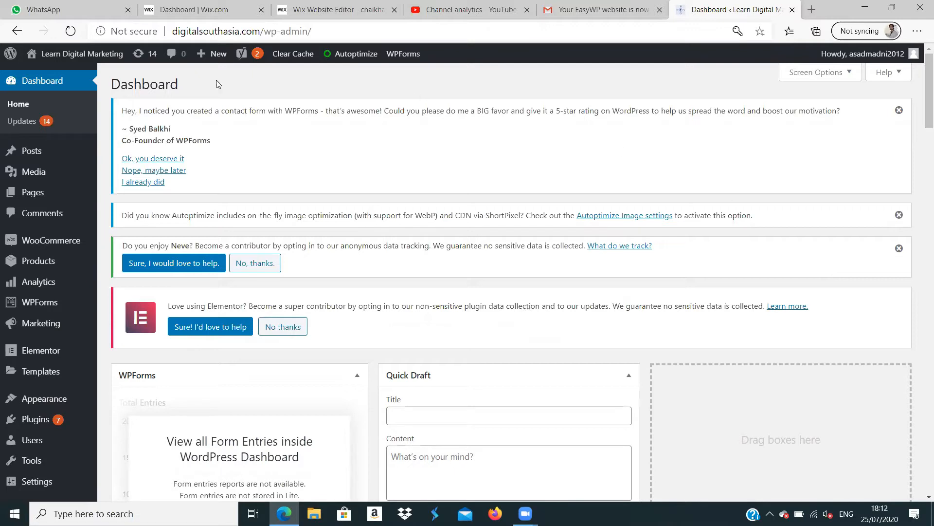
- Load the live site digitalsouthasia.com in a new browser tab
{"action": "mouse_move", "coordinate": [10, 54]}
{"action": "left_click", "coordinate": [812, 10]}
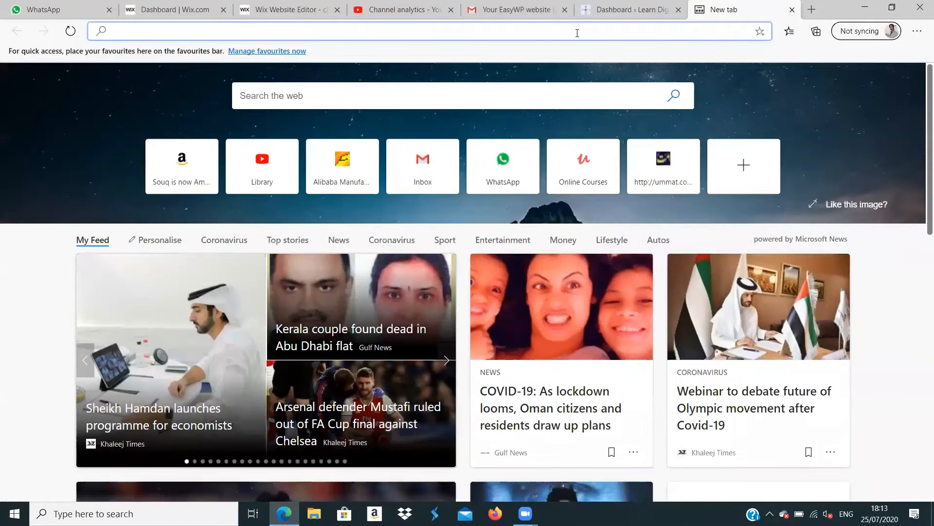
{"action": "type", "text": "digitalsouthasia.com"}
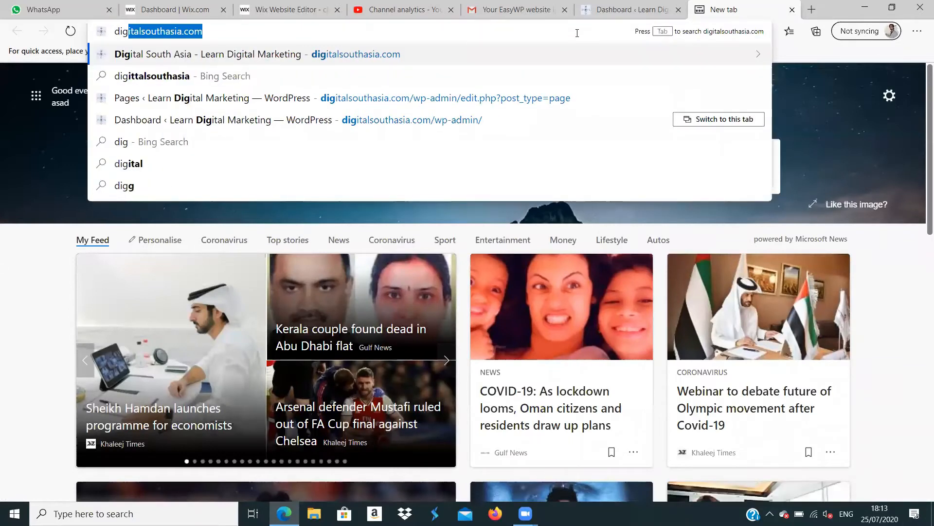
{"action": "left_click", "coordinate": [501, 53]}
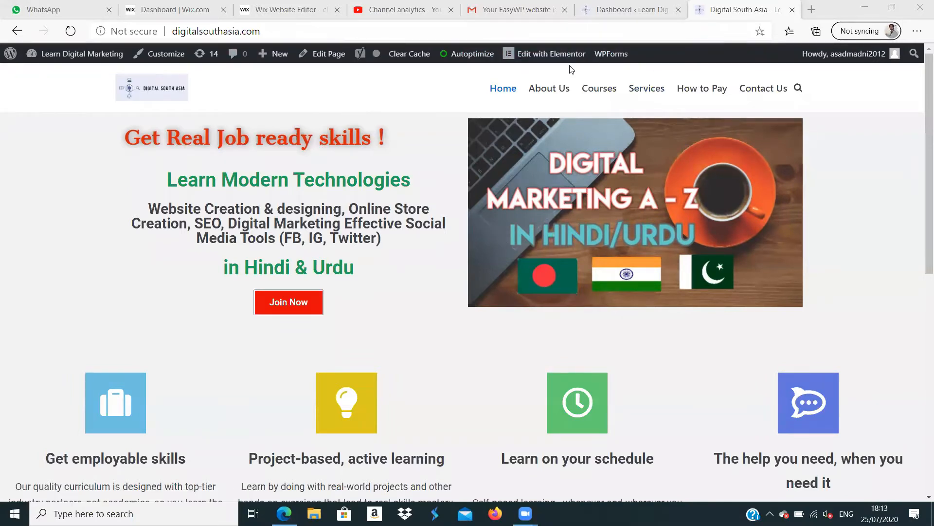
- Return to the WordPress dashboard and look over the Posts, Pages, Plugins and Appearance options
{"action": "left_click", "coordinate": [614, 11]}
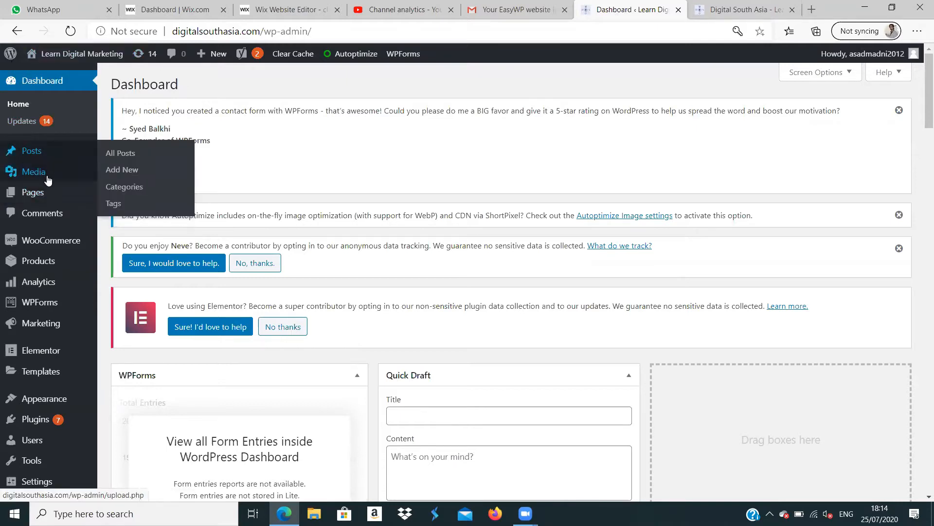
{"action": "mouse_move", "coordinate": [47, 180]}
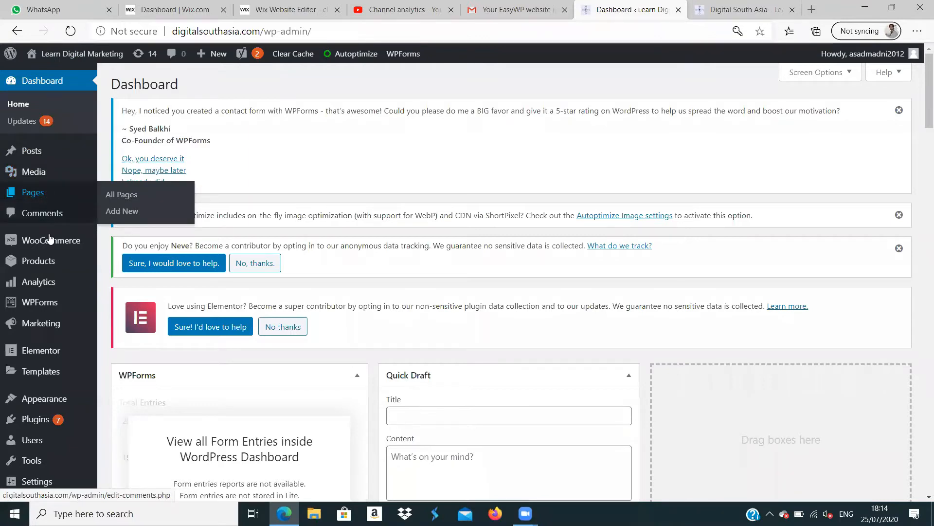
{"action": "mouse_move", "coordinate": [50, 243]}
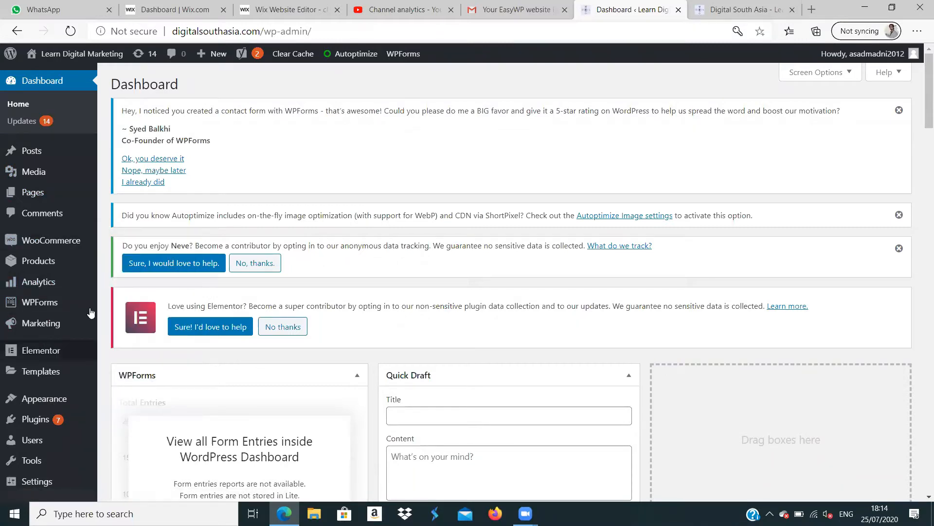
{"action": "mouse_move", "coordinate": [83, 425]}
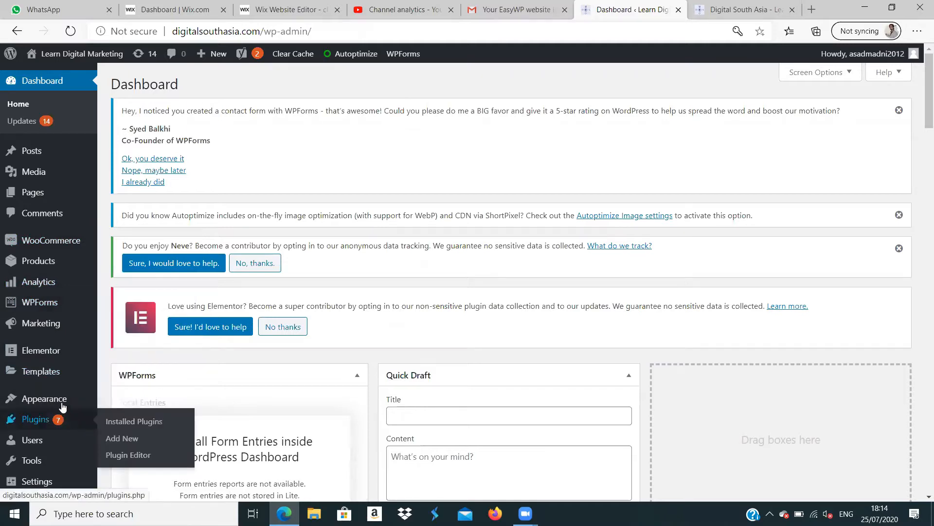
{"action": "mouse_move", "coordinate": [57, 401]}
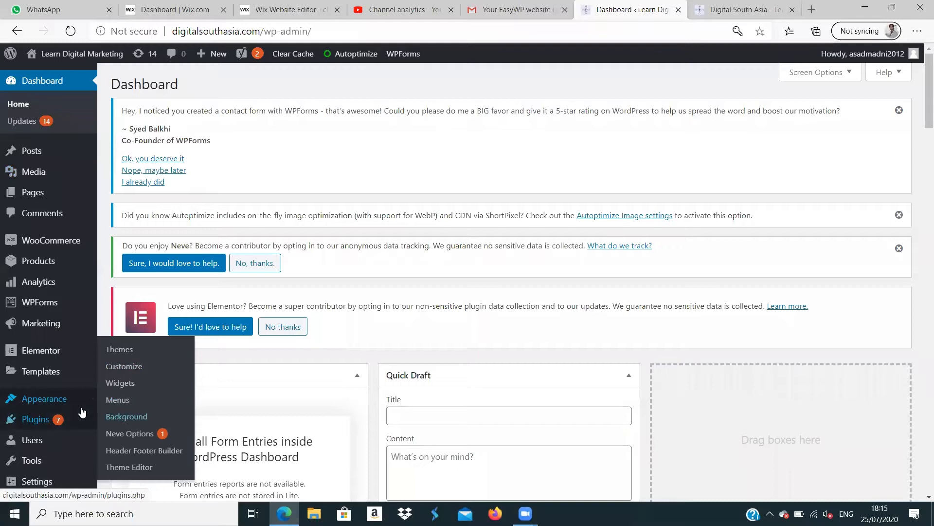
{"action": "mouse_move", "coordinate": [45, 421]}
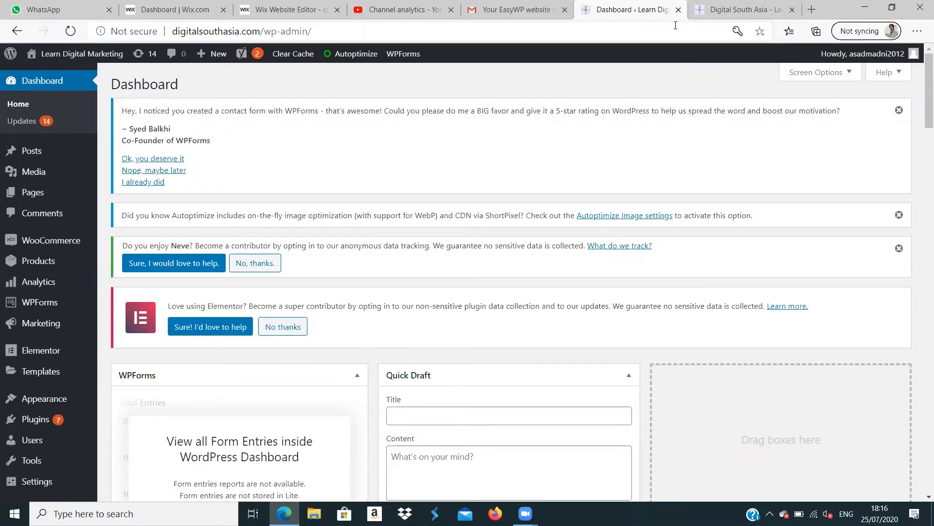
- Compare the Wix dashboard and the Wix site editor with the live WordPress site and its dashboard
{"action": "left_click", "coordinate": [173, 9]}
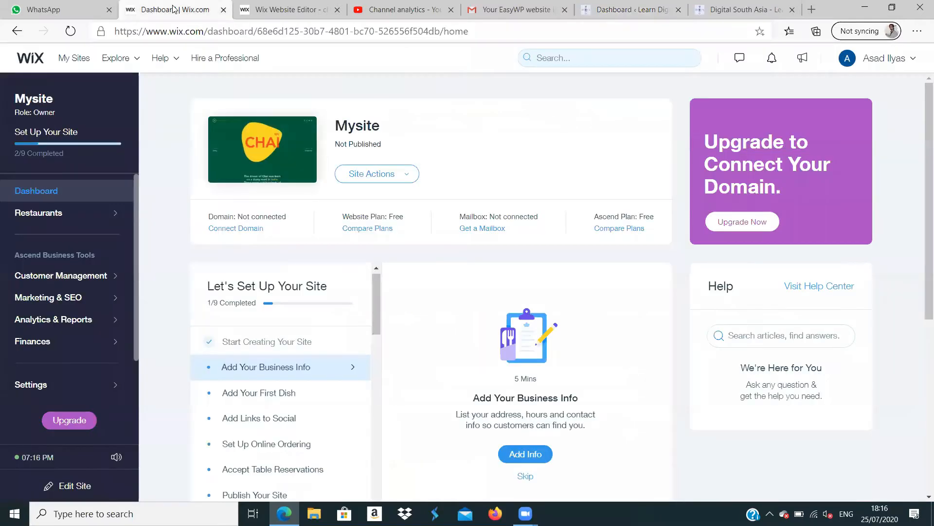
{"action": "left_click", "coordinate": [280, 8]}
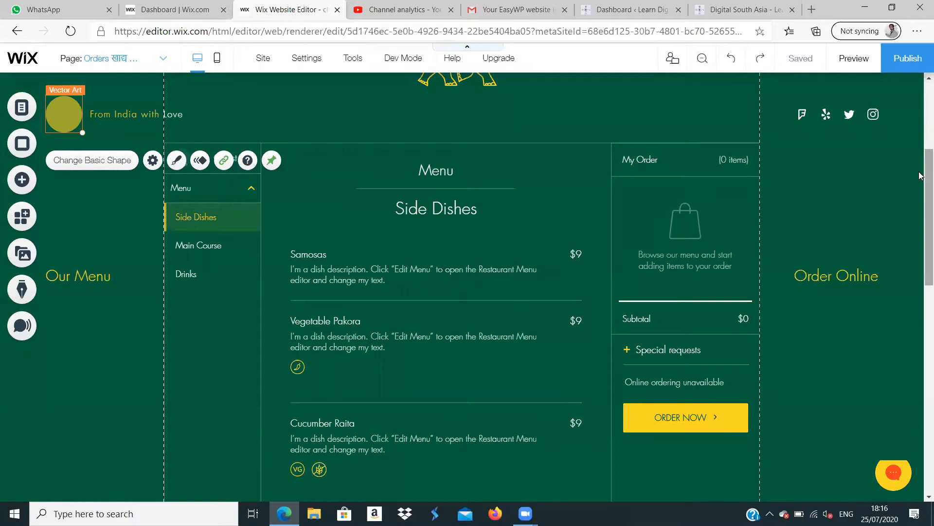
{"action": "left_click_drag", "start_coordinate": [920, 175], "coordinate": [920, 93]}
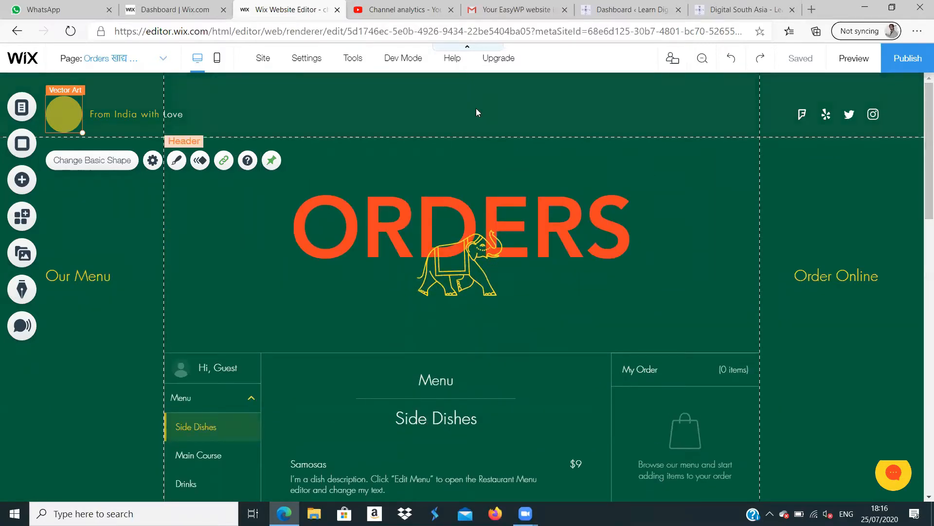
{"action": "left_click", "coordinate": [731, 10]}
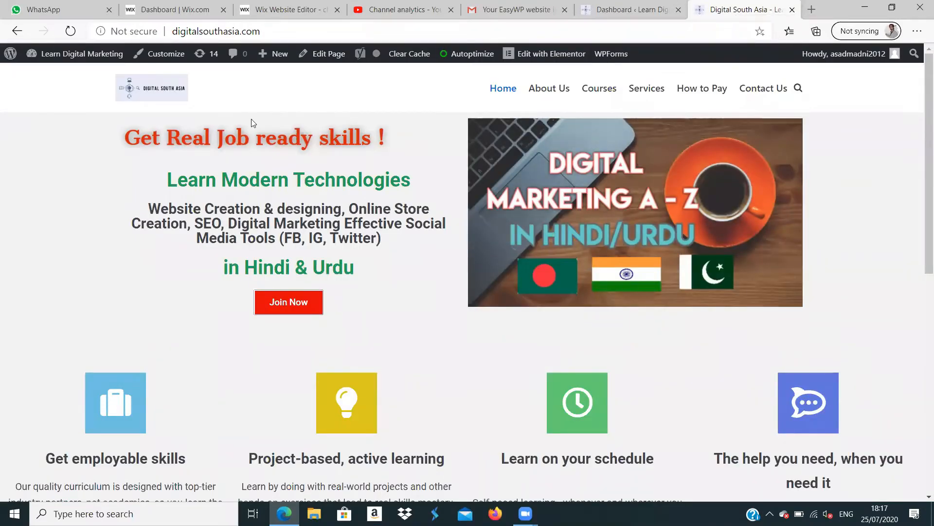
{"action": "left_click", "coordinate": [279, 14]}
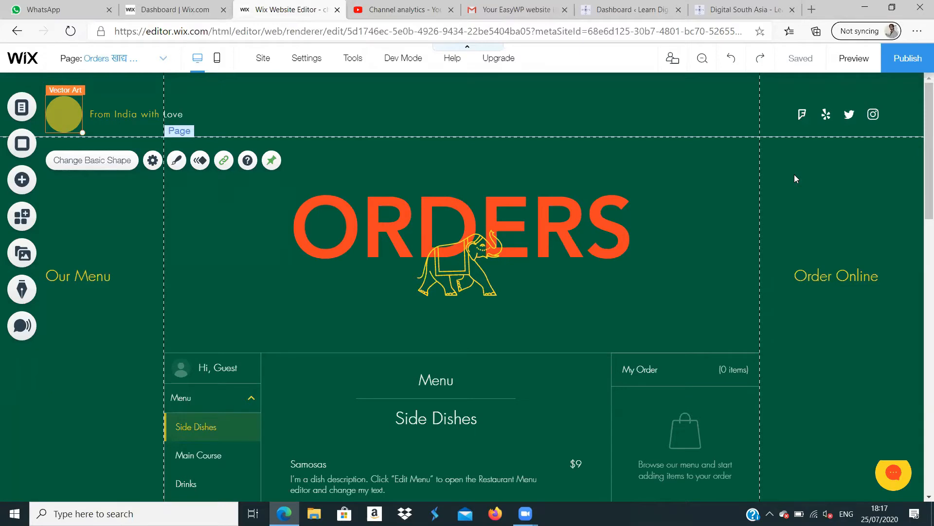
{"action": "left_click", "coordinate": [740, 10]}
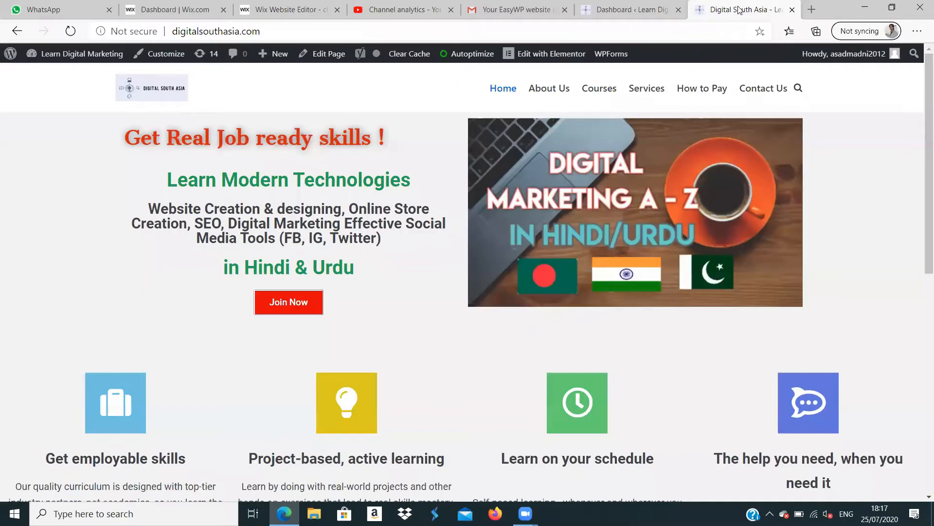
{"action": "left_click", "coordinate": [628, 6]}
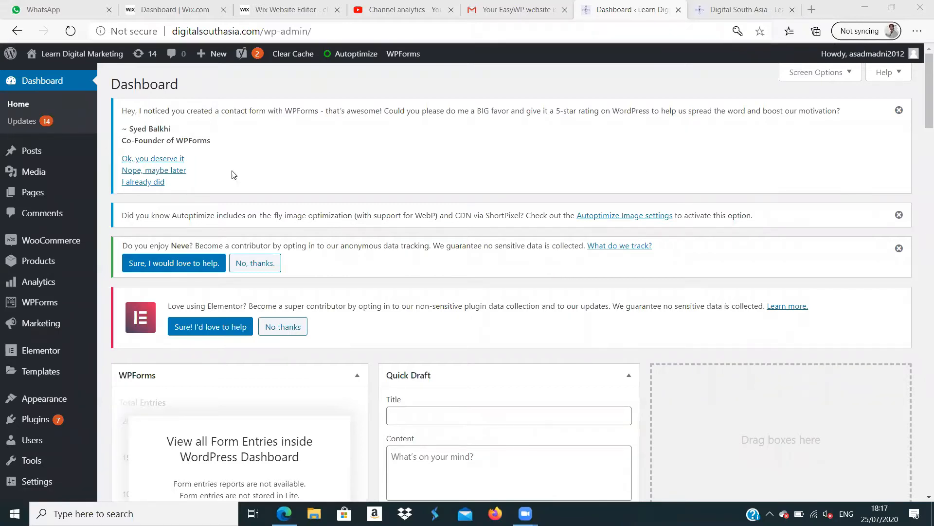
- Look through the themes installed on the WordPress site and search them for "clinic"
{"action": "scroll", "coordinate": [920, 127], "scroll_direction": "down", "scroll_amount": 2}
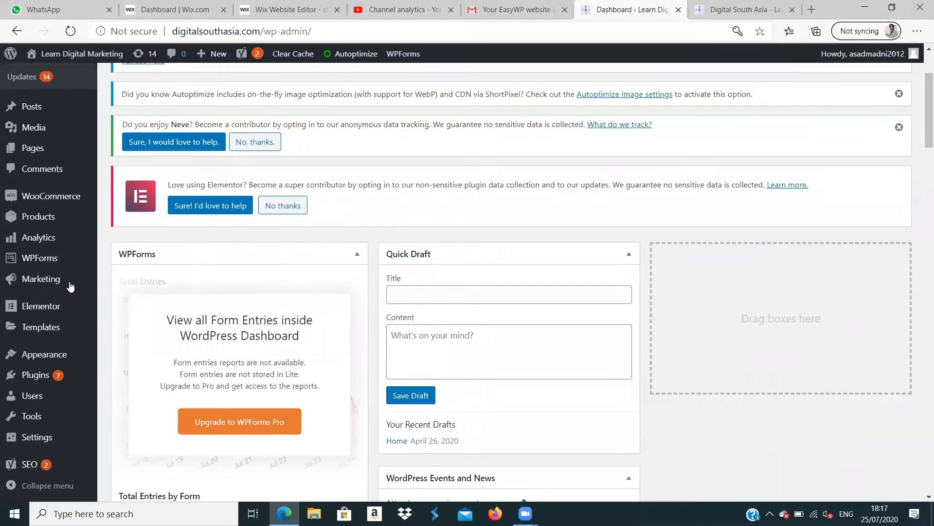
{"action": "mouse_move", "coordinate": [61, 359]}
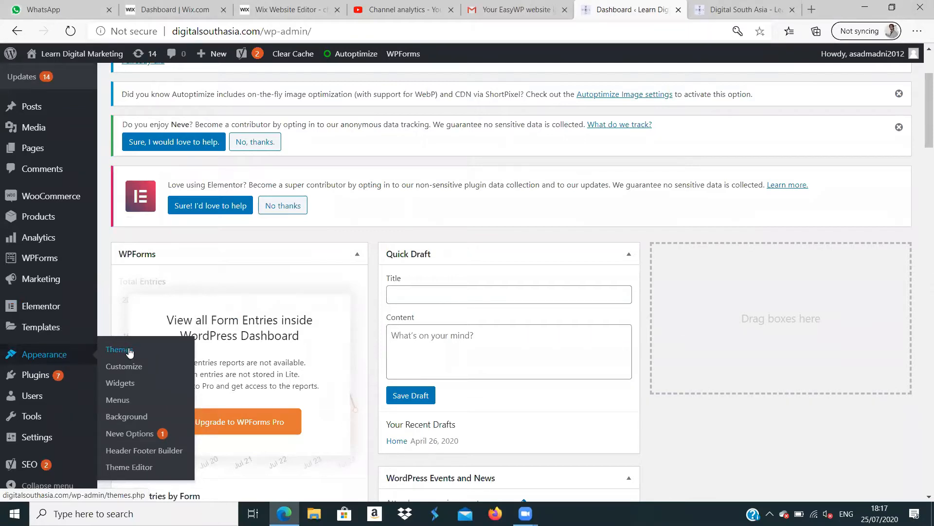
{"action": "left_click", "coordinate": [129, 353]}
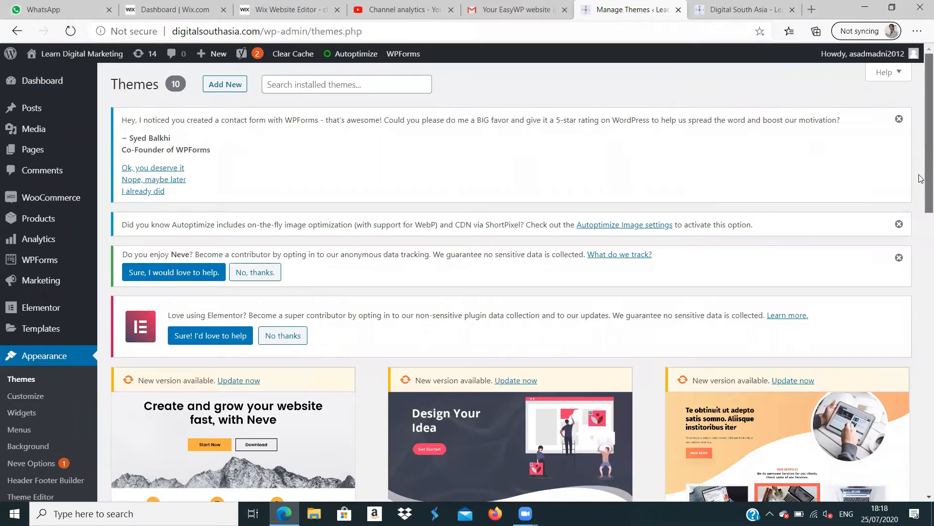
{"action": "scroll", "coordinate": [921, 202], "scroll_direction": "down", "scroll_amount": 1}
{"action": "scroll", "coordinate": [922, 234], "scroll_direction": "down", "scroll_amount": 3}
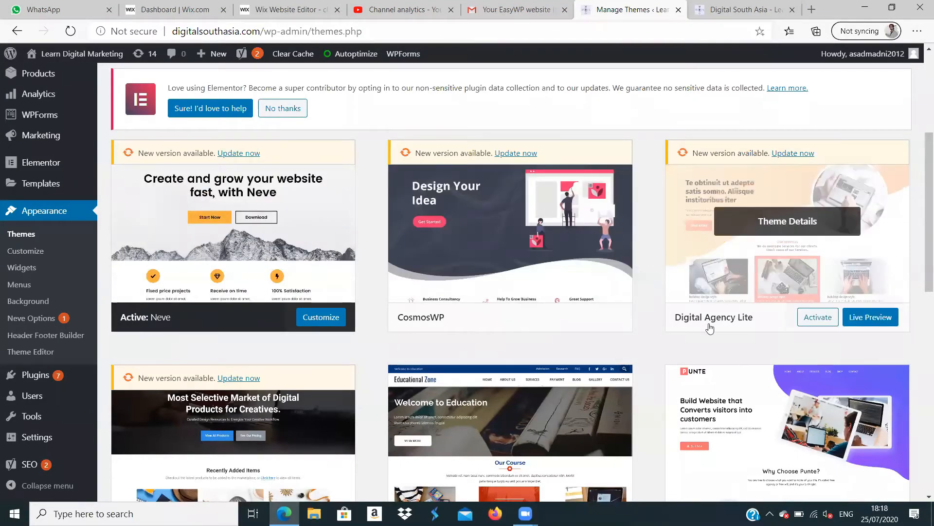
{"action": "left_click_drag", "start_coordinate": [921, 196], "coordinate": [922, 97]}
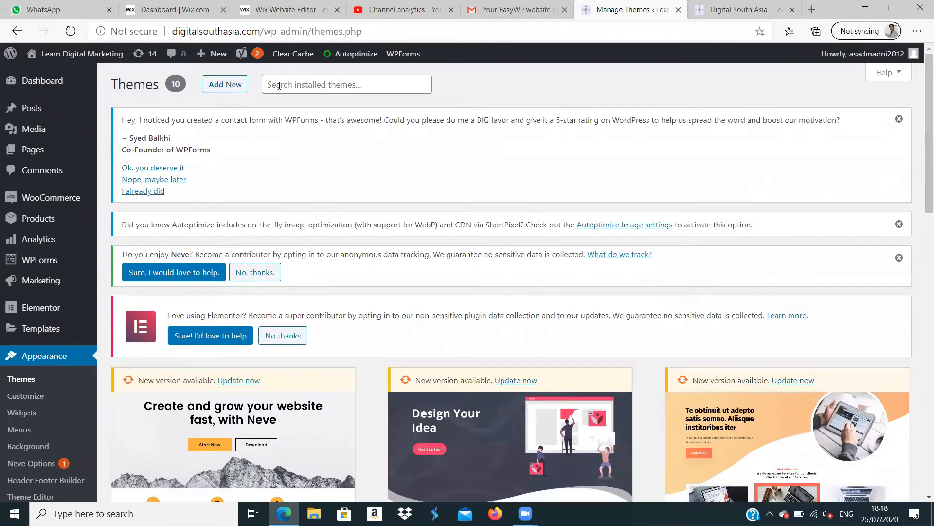
{"action": "left_click", "coordinate": [304, 84]}
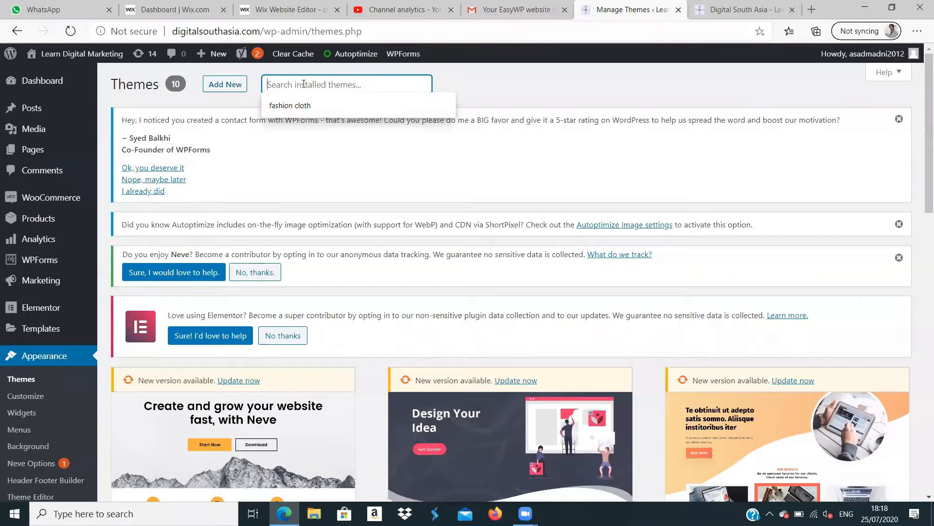
{"action": "type", "text": "clinic"}
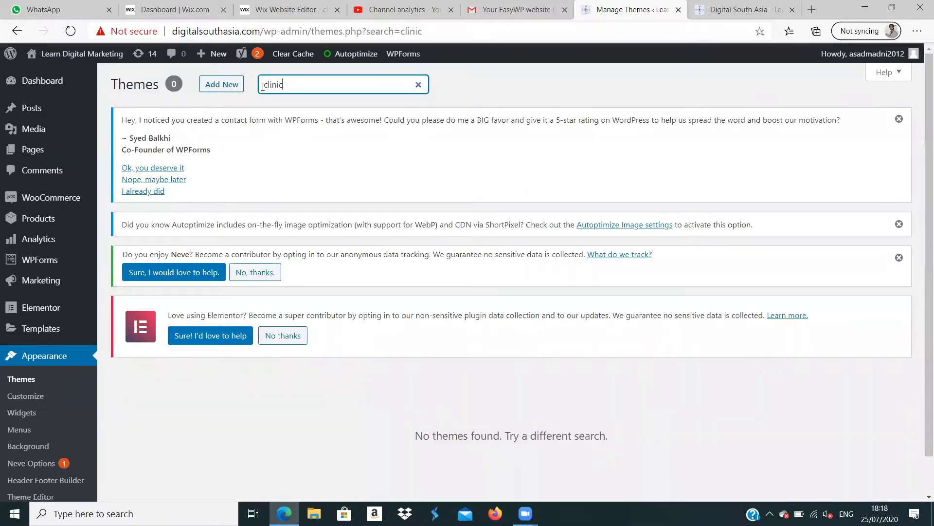
- Start adding a new theme, dismiss the Neve feedback survey and look over the featured themes
{"action": "left_click", "coordinate": [233, 88]}
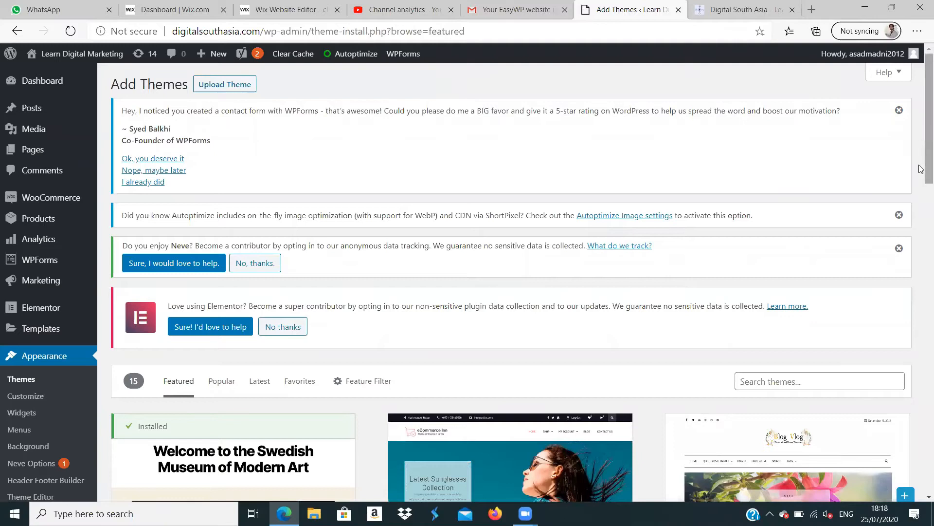
{"action": "scroll", "coordinate": [920, 169], "scroll_direction": "down", "scroll_amount": 6}
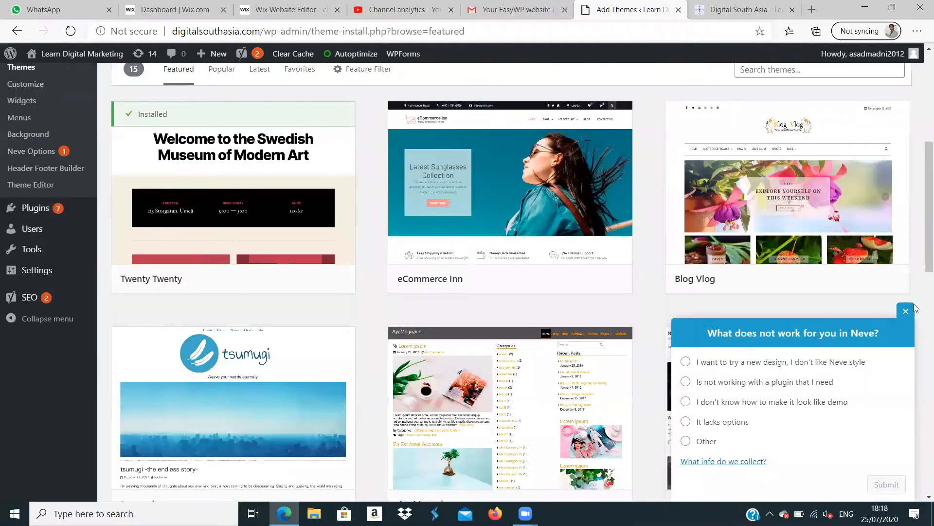
{"action": "left_click", "coordinate": [907, 311]}
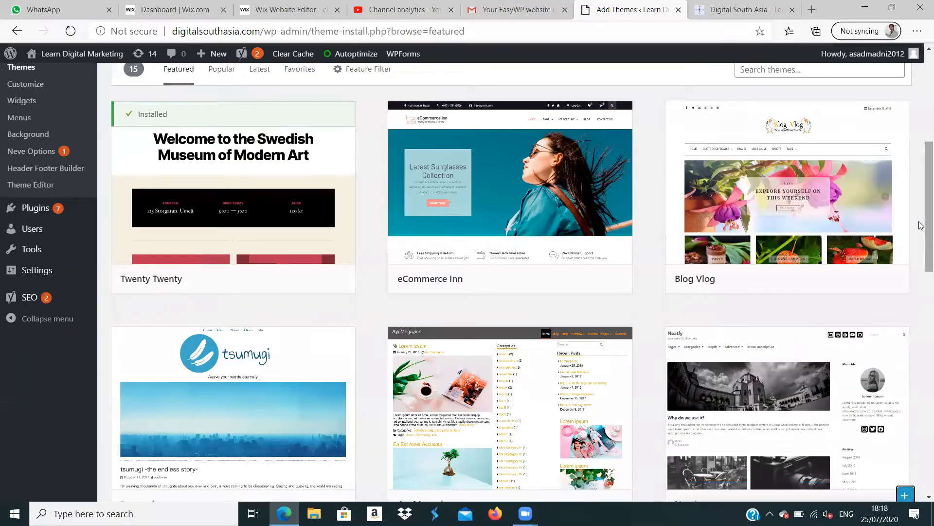
{"action": "scroll", "coordinate": [921, 213], "scroll_direction": "up", "scroll_amount": 6}
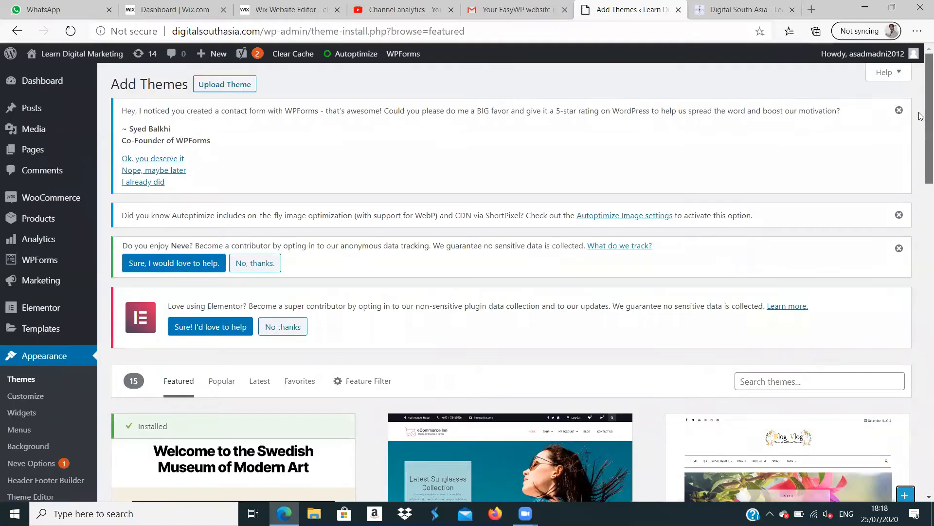
- Search the available new themes for "clinic" and look through the matching designs
{"action": "left_click", "coordinate": [763, 382]}
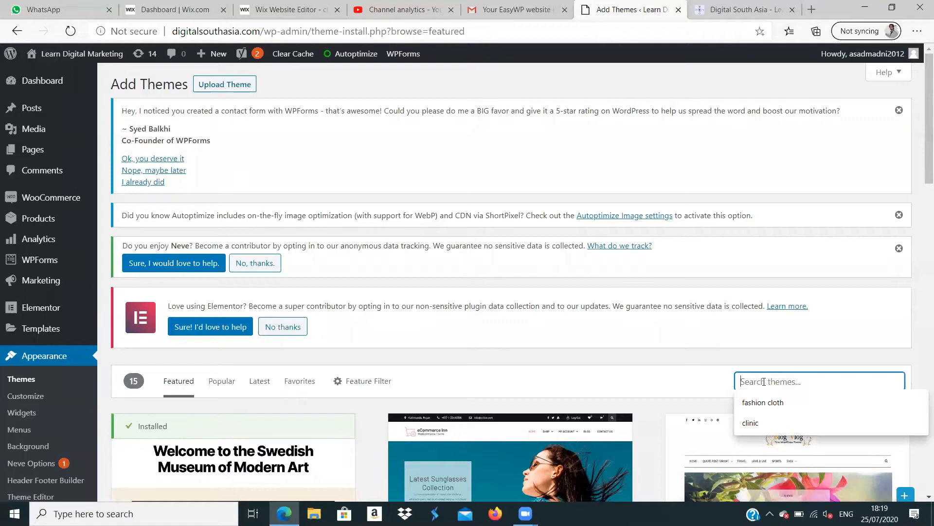
{"action": "left_click", "coordinate": [763, 421]}
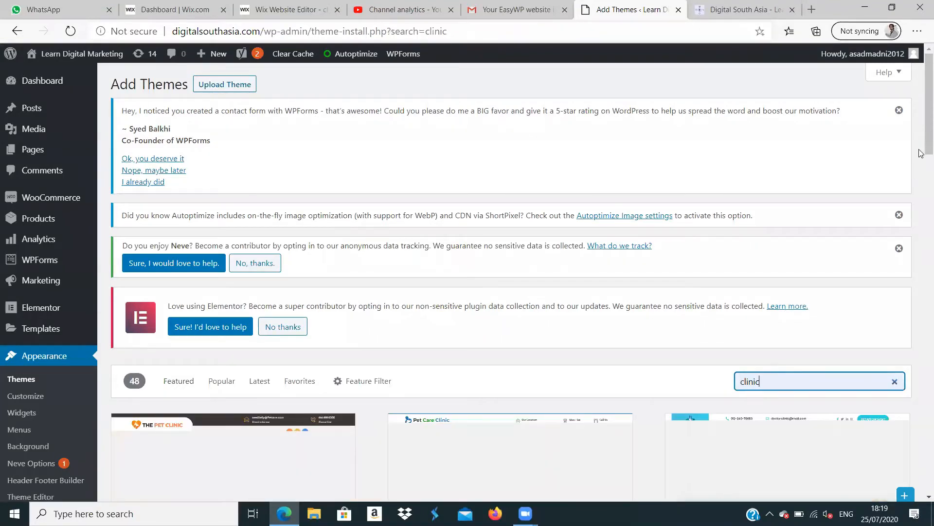
{"action": "scroll", "coordinate": [920, 141], "scroll_direction": "down", "scroll_amount": 3}
{"action": "scroll", "coordinate": [920, 141], "scroll_direction": "down", "scroll_amount": 5}
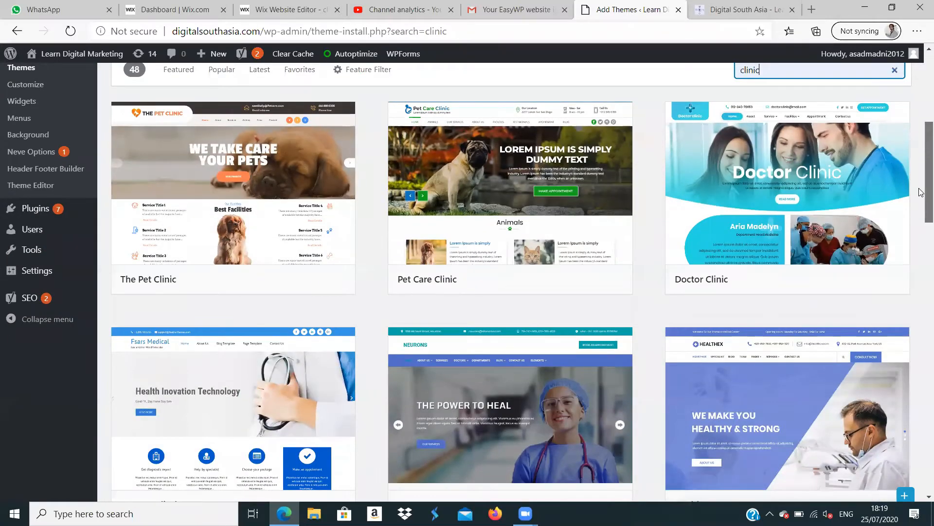
- Look through the clinic theme results and preview the FSars Medical theme
{"action": "scroll", "coordinate": [919, 192], "scroll_direction": "down", "scroll_amount": 3}
{"action": "scroll", "coordinate": [921, 230], "scroll_direction": "down", "scroll_amount": 3}
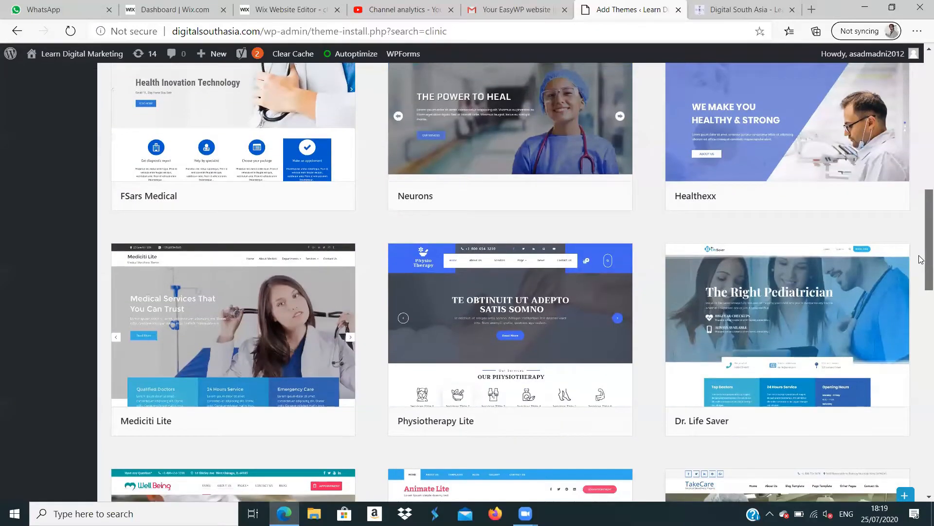
{"action": "scroll", "coordinate": [921, 239], "scroll_direction": "up", "scroll_amount": 2}
{"action": "scroll", "coordinate": [922, 237], "scroll_direction": "down", "scroll_amount": 2}
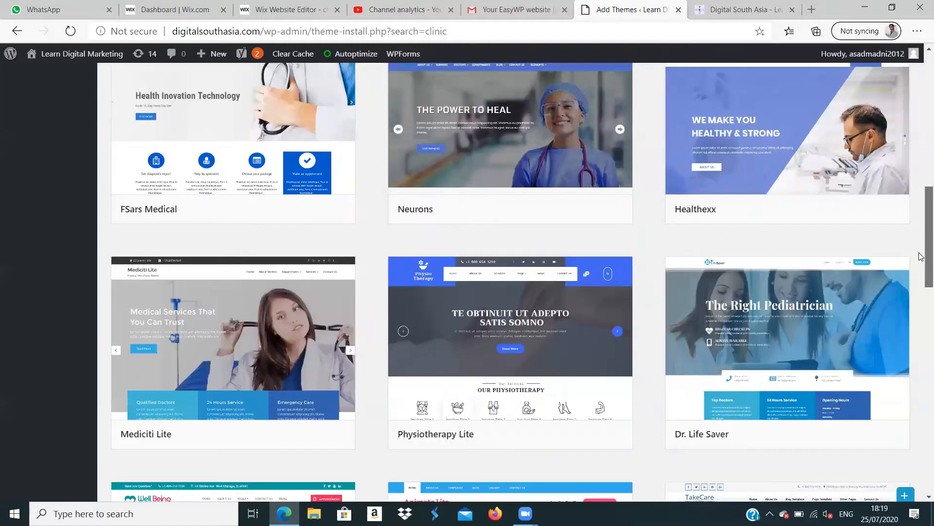
{"action": "scroll", "coordinate": [921, 257], "scroll_direction": "up", "scroll_amount": 2}
{"action": "mouse_move", "coordinate": [258, 204]}
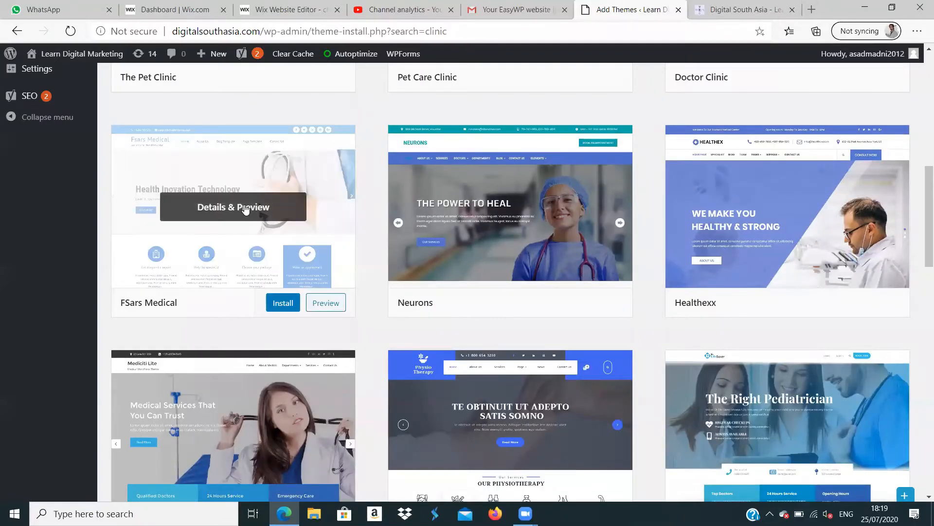
{"action": "left_click", "coordinate": [326, 303]}
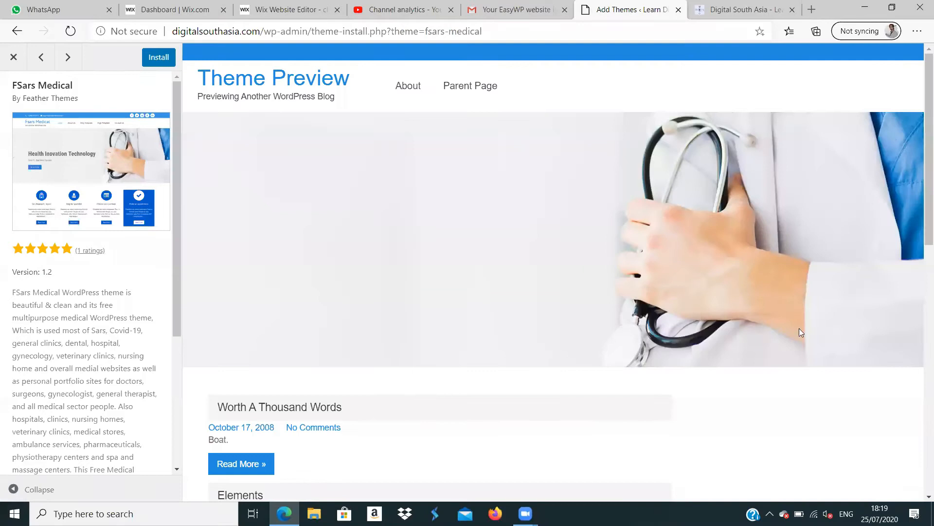
{"action": "left_click_drag", "start_coordinate": [920, 189], "coordinate": [922, 117]}
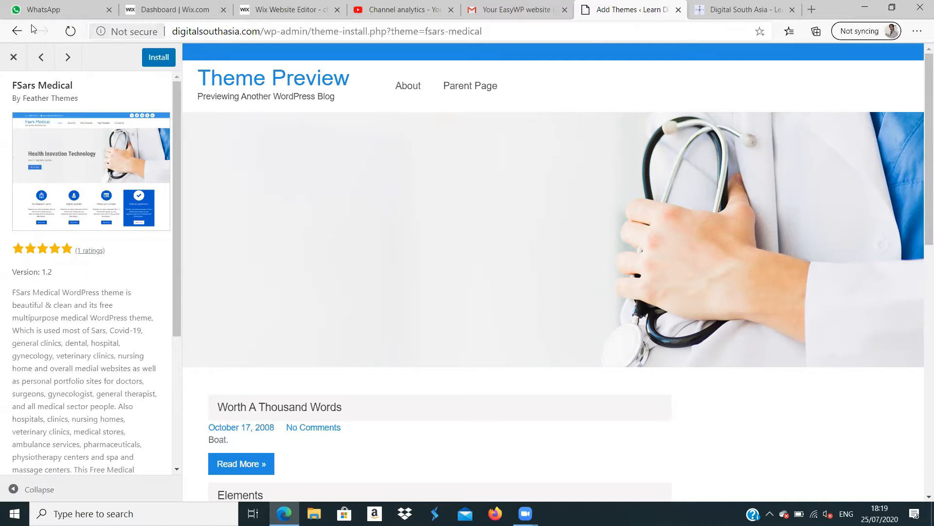
- Close the theme preview and return to the themes installed on the WordPress site
{"action": "left_click", "coordinate": [16, 31]}
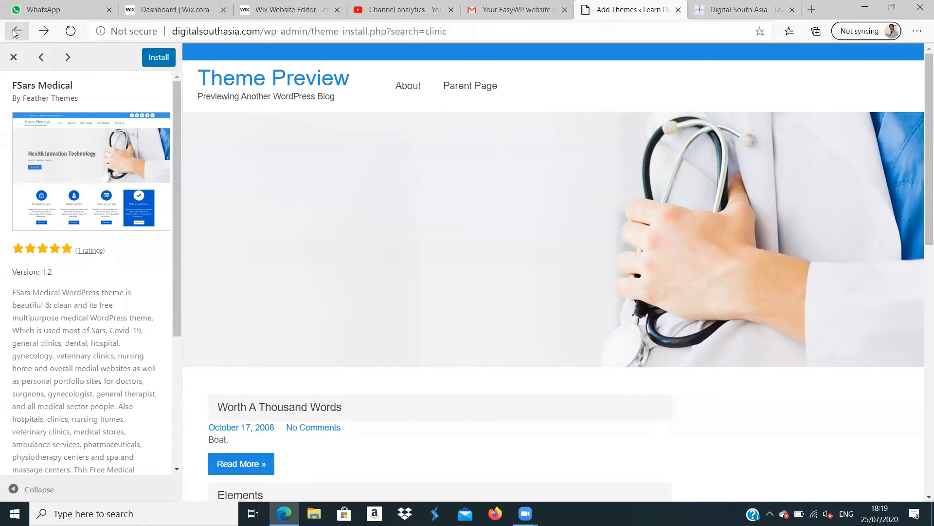
{"action": "left_click", "coordinate": [14, 58]}
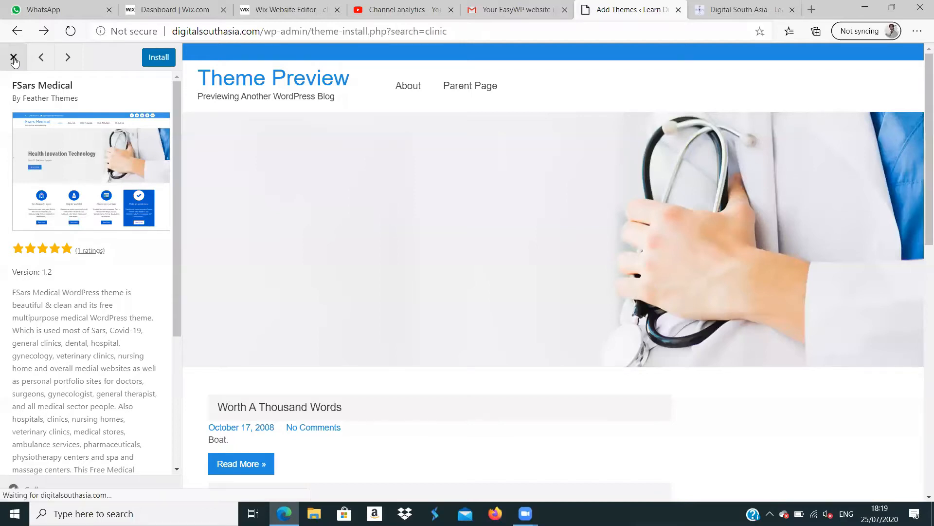
{"action": "left_click_drag", "start_coordinate": [920, 183], "coordinate": [920, 55]}
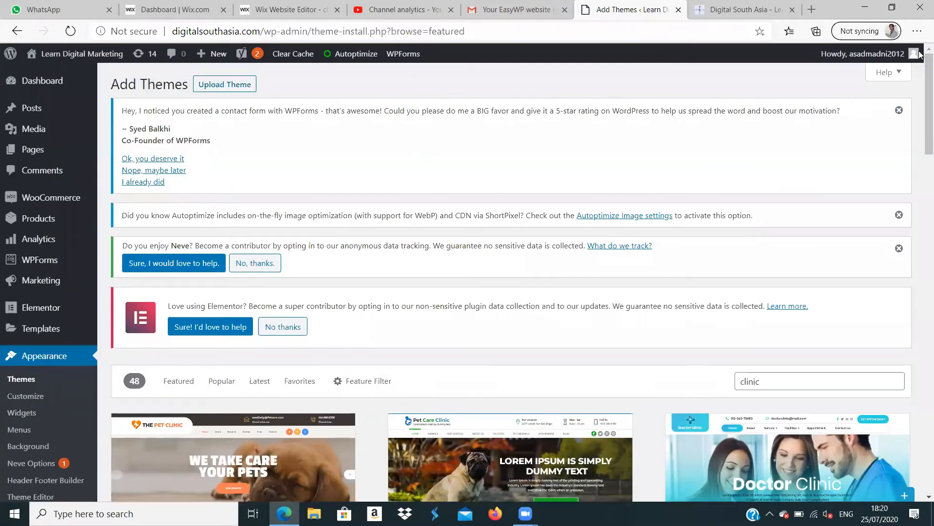
{"action": "left_click", "coordinate": [16, 32]}
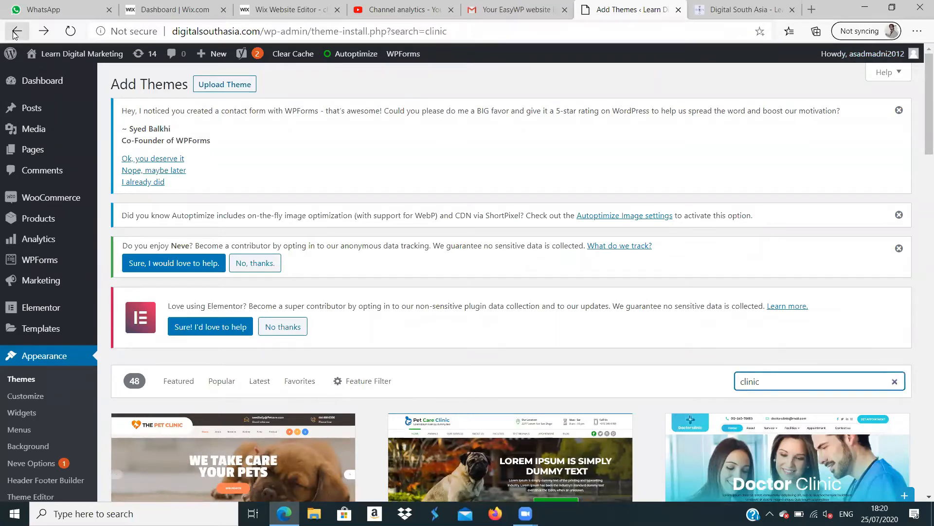
{"action": "left_click", "coordinate": [16, 32]}
{"action": "left_click", "coordinate": [16, 33]}
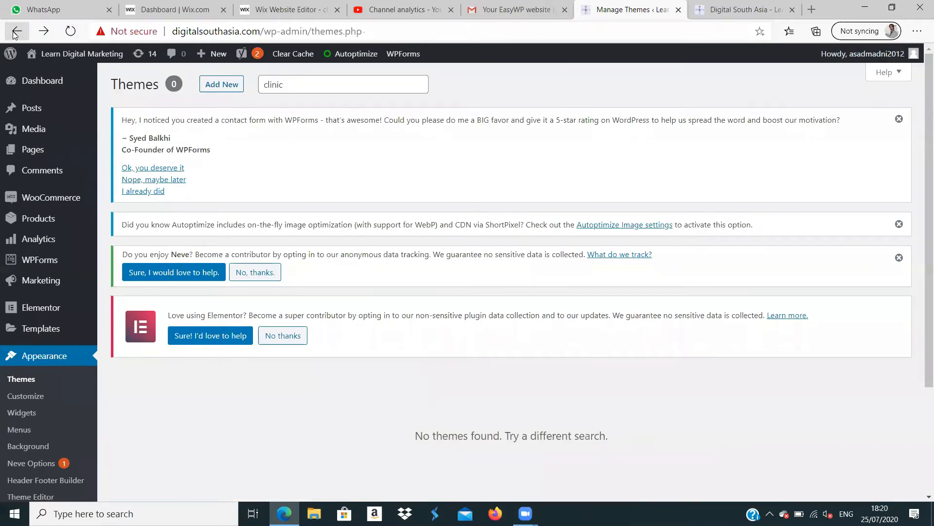
{"action": "left_click_drag", "start_coordinate": [922, 136], "coordinate": [921, 226]}
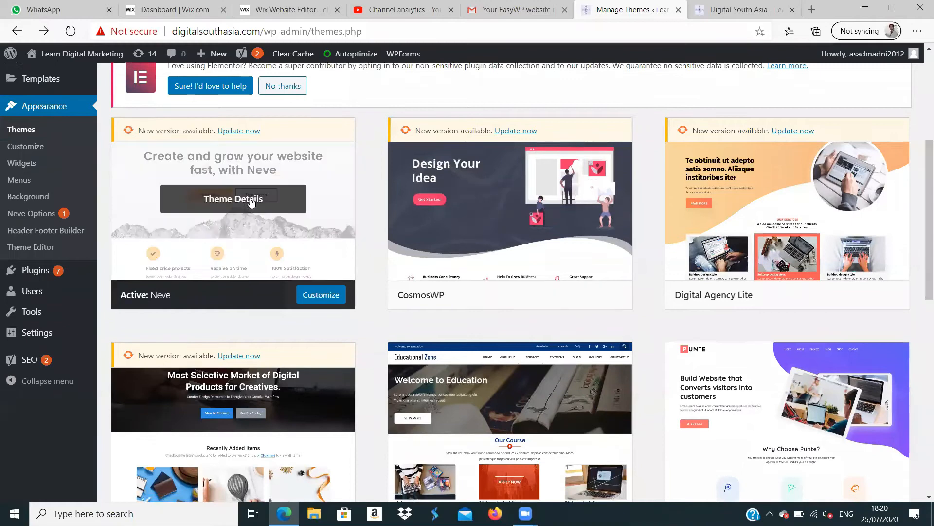
- Check the live site's homepage and go back to the WordPress dashboard's Appearance options
{"action": "left_click", "coordinate": [755, 8]}
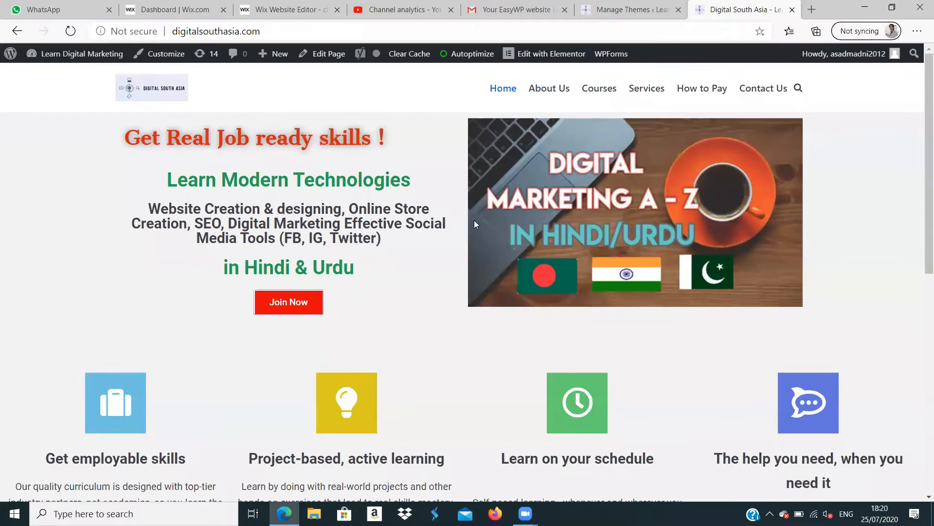
{"action": "mouse_move", "coordinate": [921, 131]}
{"action": "left_mouse_down"}
{"action": "mouse_move", "coordinate": [920, 386]}
{"action": "mouse_move", "coordinate": [921, 120]}
{"action": "left_mouse_up"}
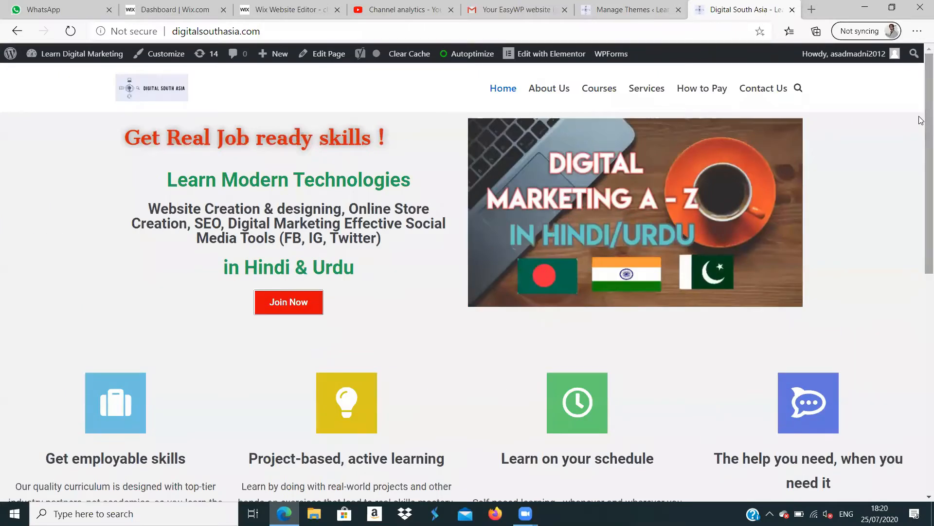
{"action": "left_click", "coordinate": [635, 12]}
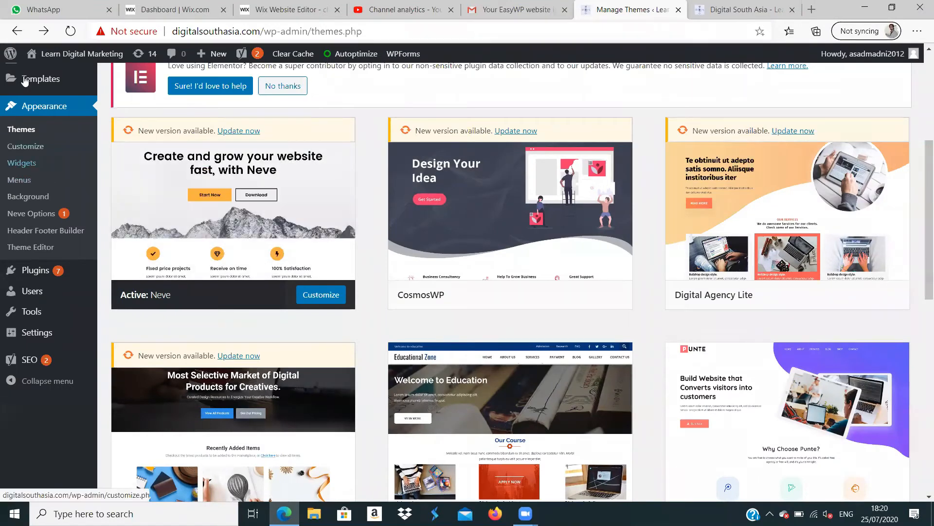
{"action": "left_click", "coordinate": [17, 31]}
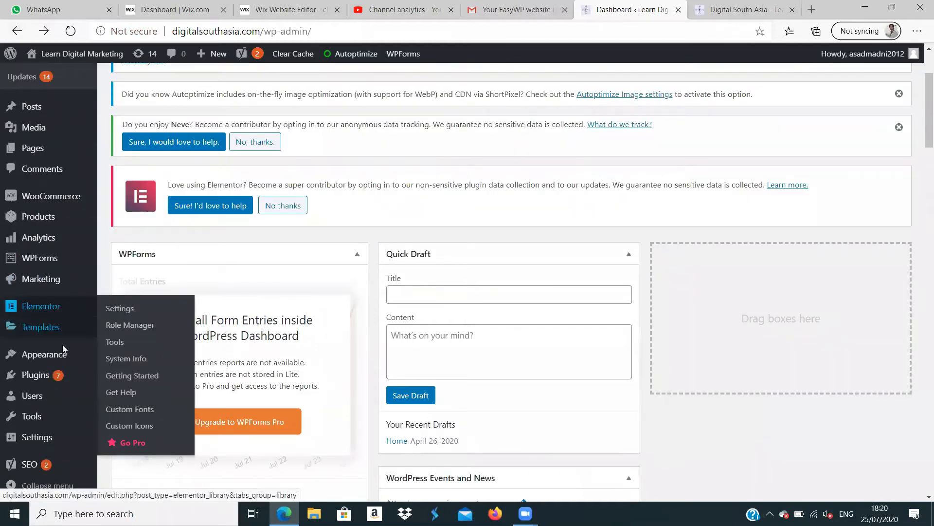
{"action": "mouse_move", "coordinate": [64, 354]}
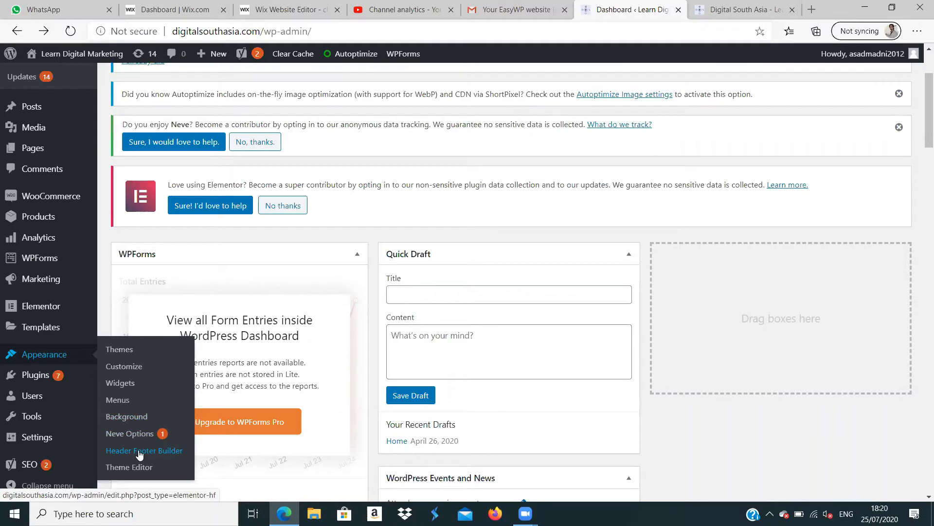
- Look over the Orders page in the Wix site editor, from its header to the contact footer
{"action": "left_click", "coordinate": [287, 8]}
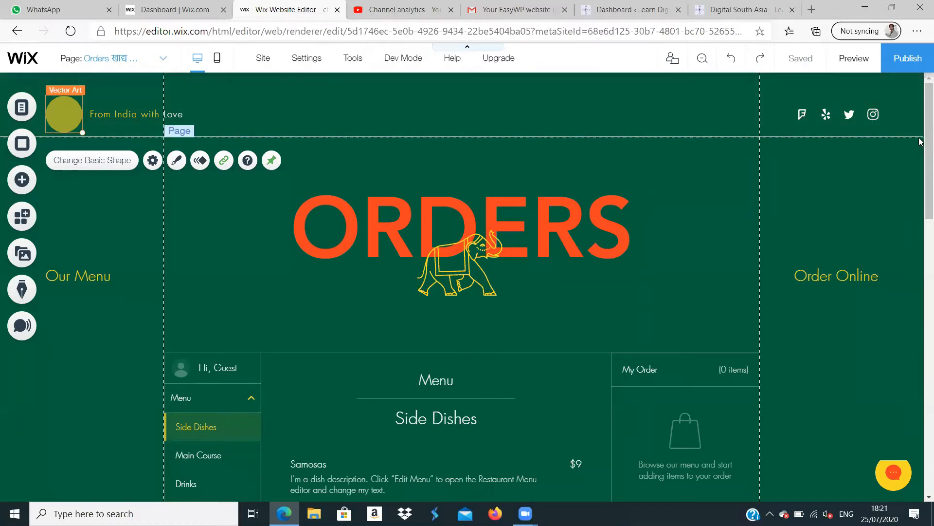
{"action": "scroll", "coordinate": [919, 194], "scroll_direction": "down", "scroll_amount": 10}
{"action": "scroll", "coordinate": [921, 378], "scroll_direction": "down", "scroll_amount": 10}
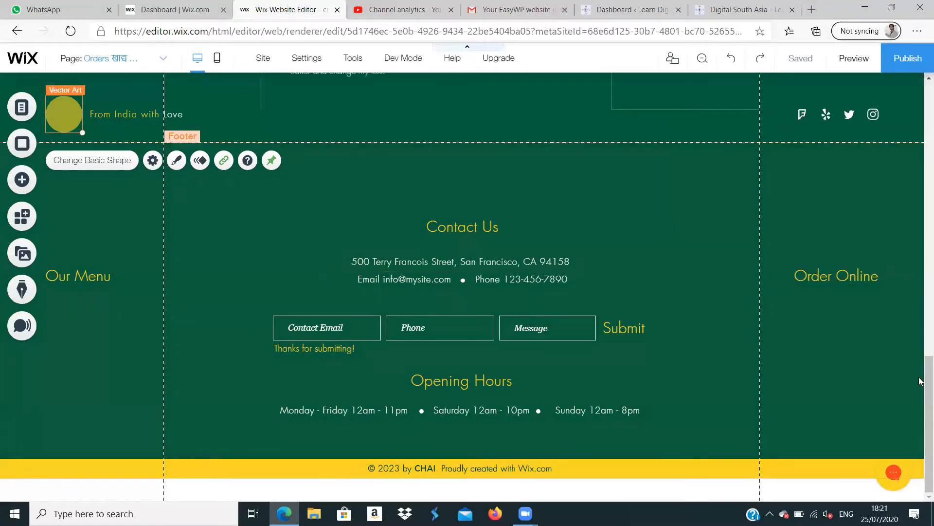
{"action": "scroll", "coordinate": [920, 308], "scroll_direction": "up", "scroll_amount": 10}
{"action": "left_click_drag", "start_coordinate": [919, 216], "coordinate": [919, 211]}
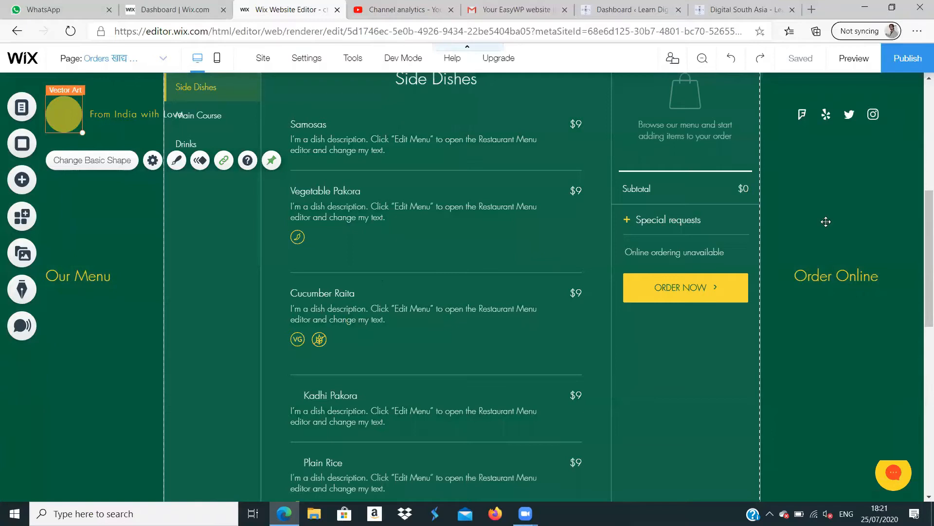
{"action": "scroll", "coordinate": [922, 96], "scroll_direction": "up", "scroll_amount": 7}
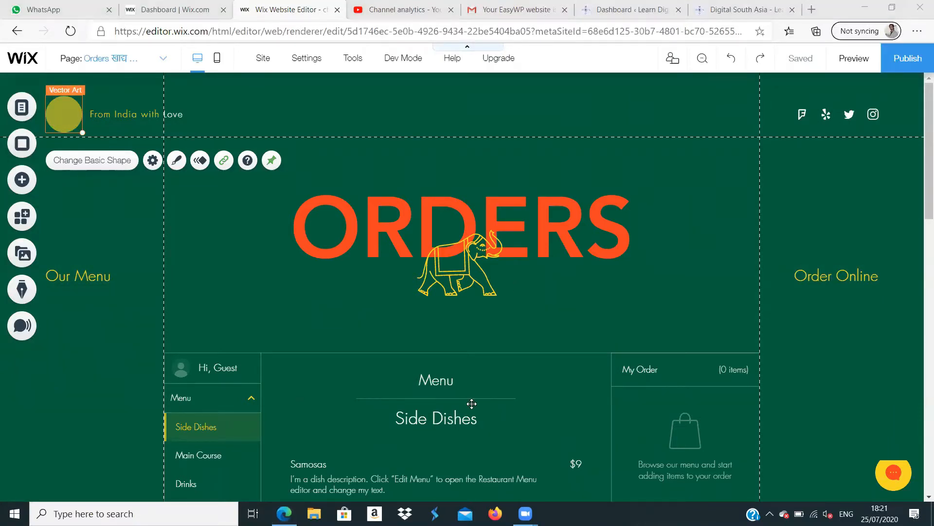
- Return to the WordPress dashboard and point out its Elementor, Templates, Appearance and Plugins sections
{"action": "left_click", "coordinate": [627, 10]}
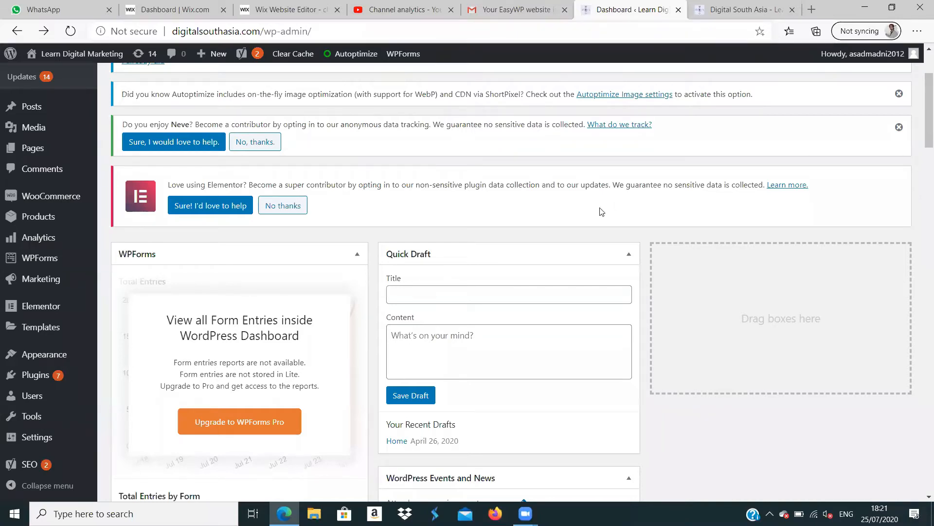
{"action": "mouse_move", "coordinate": [59, 352]}
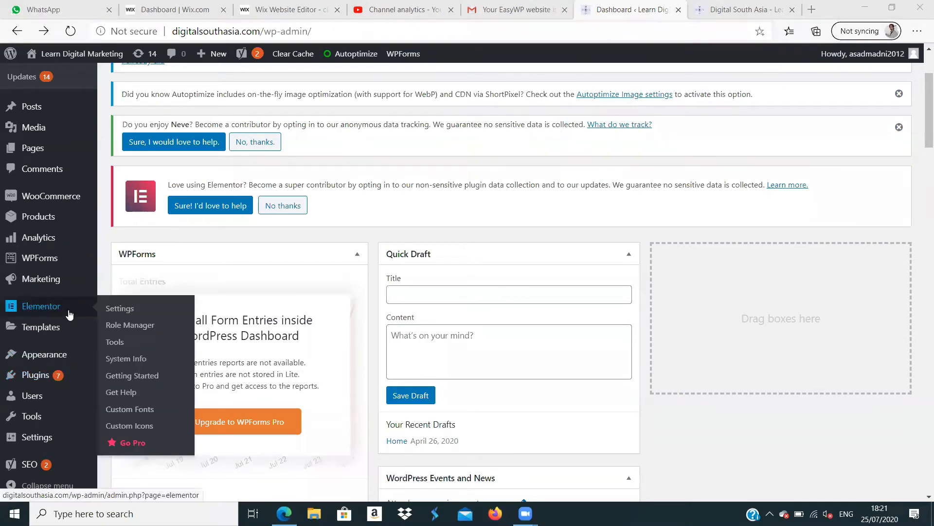
{"action": "mouse_move", "coordinate": [56, 339]}
{"action": "mouse_move", "coordinate": [62, 357]}
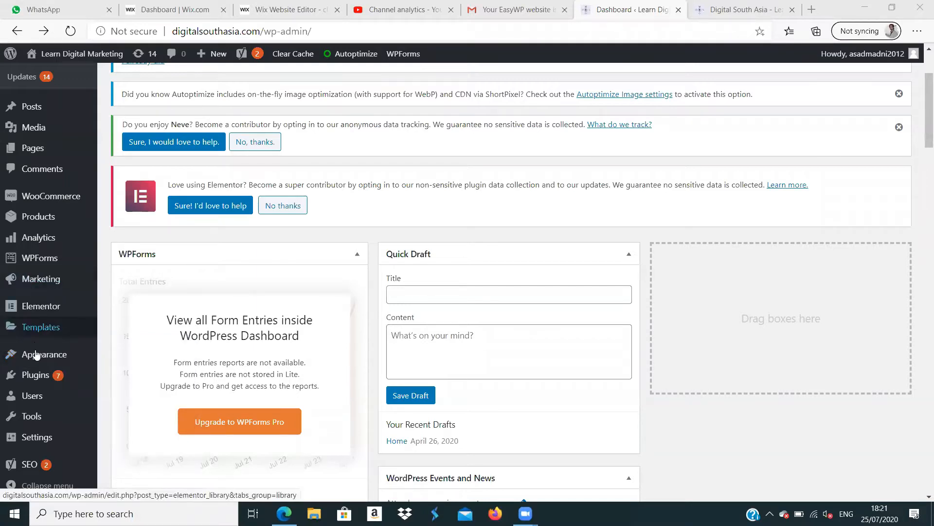
{"action": "mouse_move", "coordinate": [28, 376]}
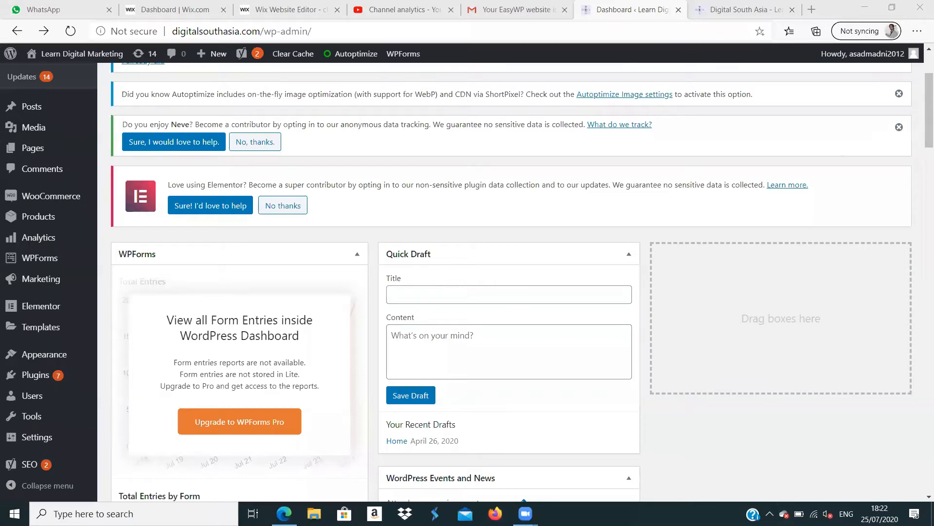
{"action": "mouse_move", "coordinate": [57, 380]}
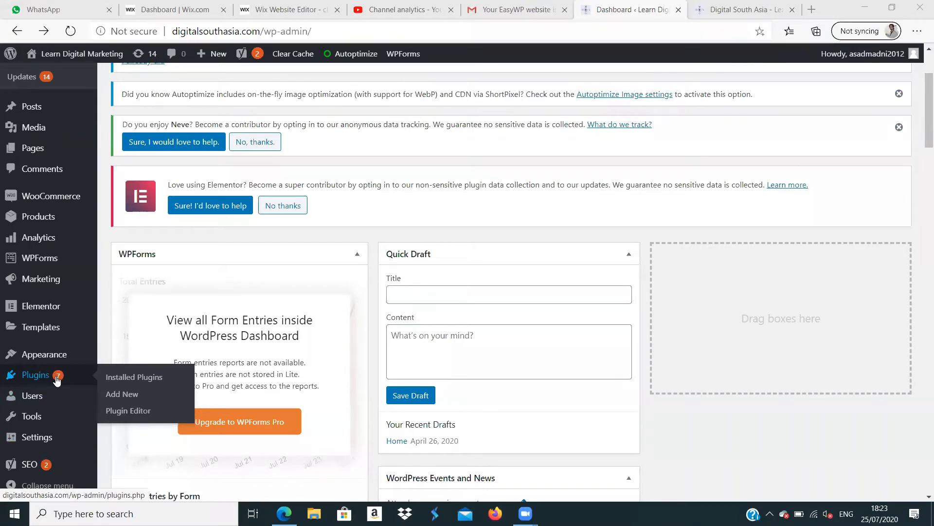
- Open the live site's How to Pay page and examine its PayPal payment and free gift sections
{"action": "left_click", "coordinate": [735, 15]}
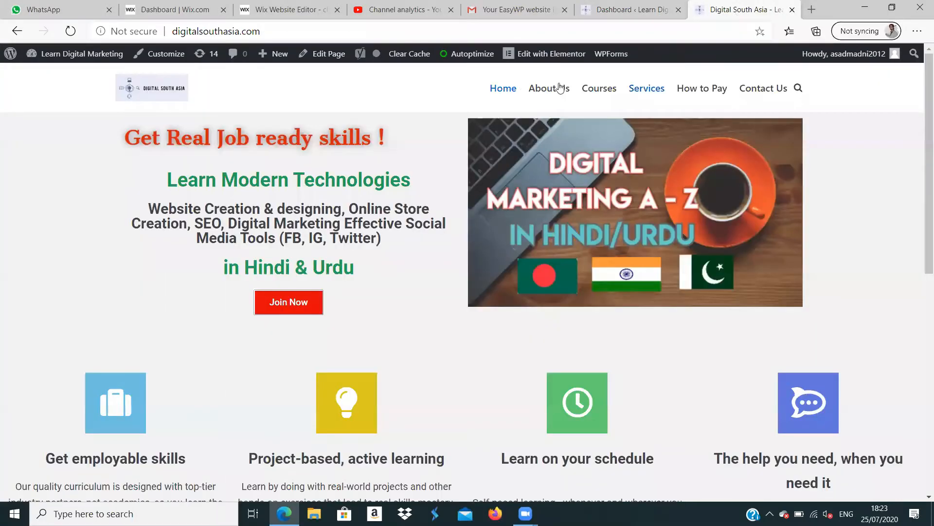
{"action": "left_click", "coordinate": [696, 94]}
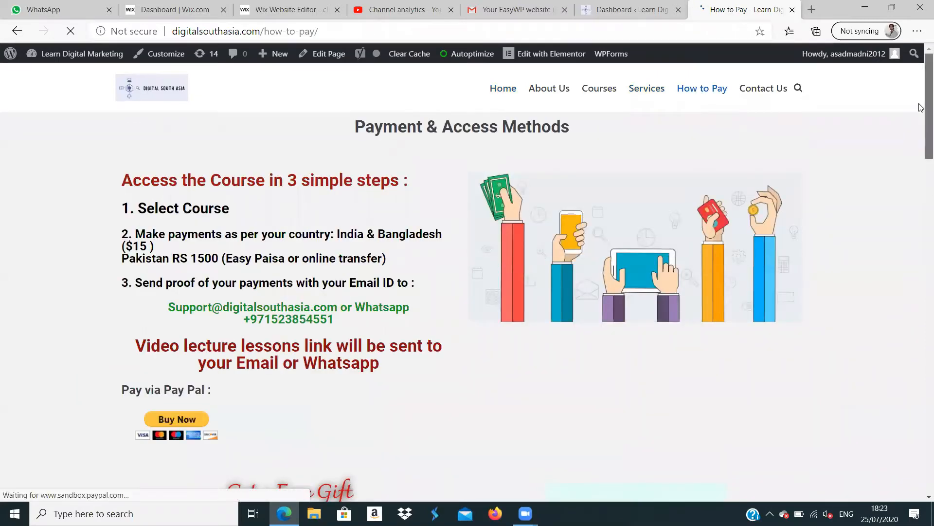
{"action": "scroll", "coordinate": [921, 117], "scroll_direction": "down", "scroll_amount": 3}
{"action": "scroll", "coordinate": [922, 146], "scroll_direction": "down", "scroll_amount": 3}
{"action": "scroll", "coordinate": [921, 154], "scroll_direction": "up", "scroll_amount": 1}
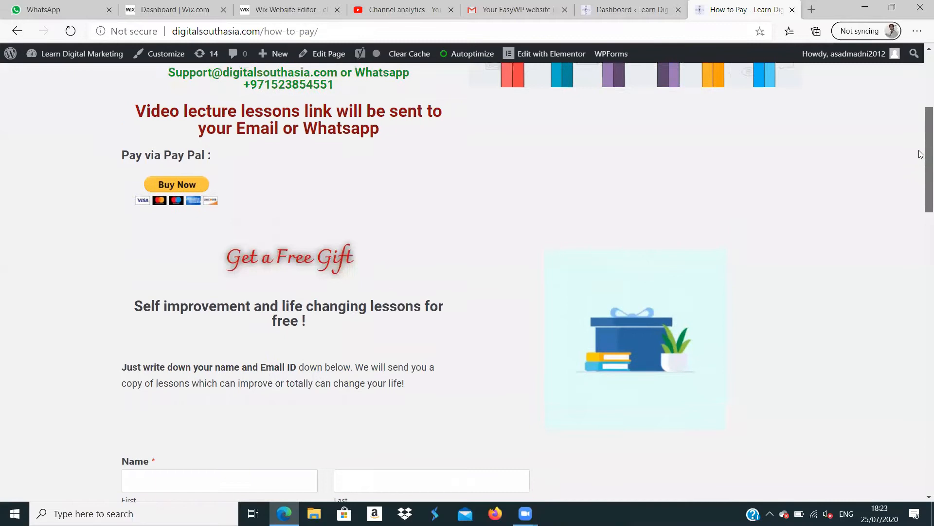
{"action": "scroll", "coordinate": [922, 154], "scroll_direction": "up", "scroll_amount": 5}
{"action": "scroll", "coordinate": [921, 161], "scroll_direction": "down", "scroll_amount": 4}
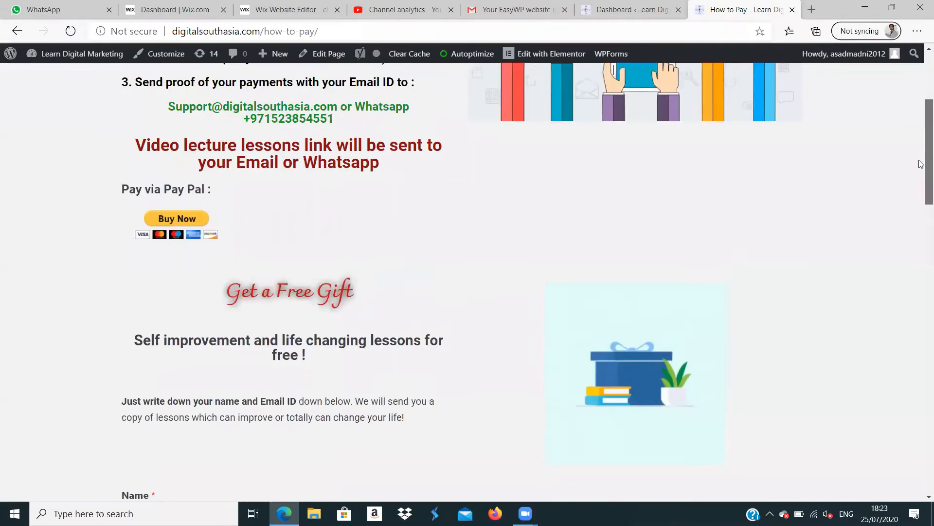
{"action": "scroll", "coordinate": [922, 164], "scroll_direction": "down", "scroll_amount": 1}
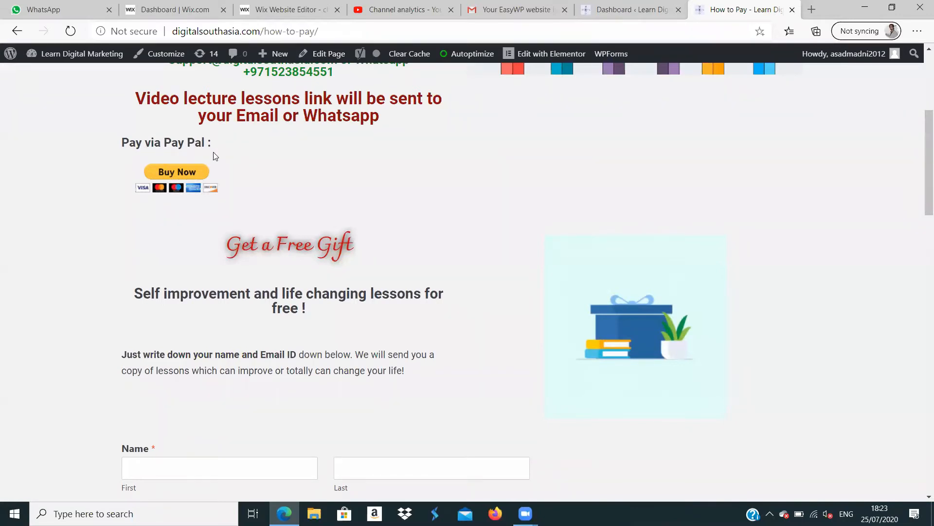
- Test the PayPal Buy Now link and return to the beginning of the How to Pay page
{"action": "left_click", "coordinate": [193, 171]}
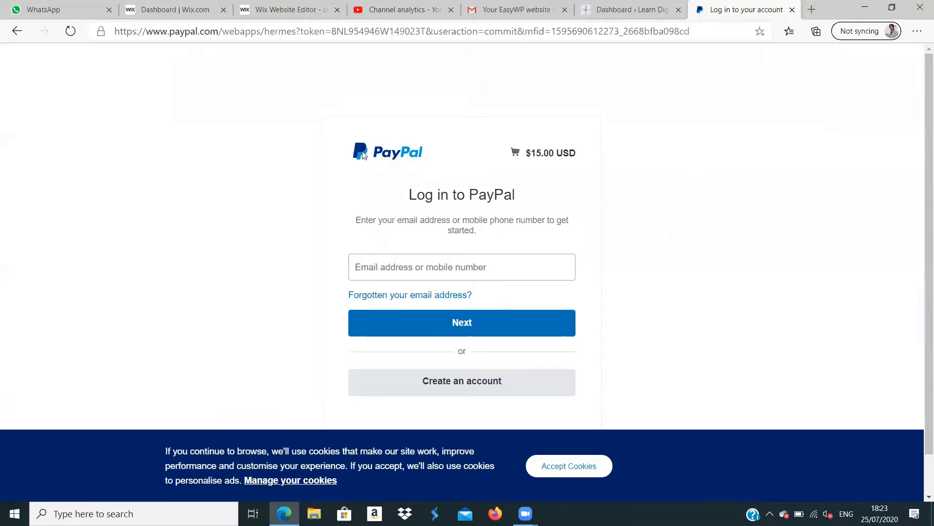
{"action": "left_click", "coordinate": [18, 32]}
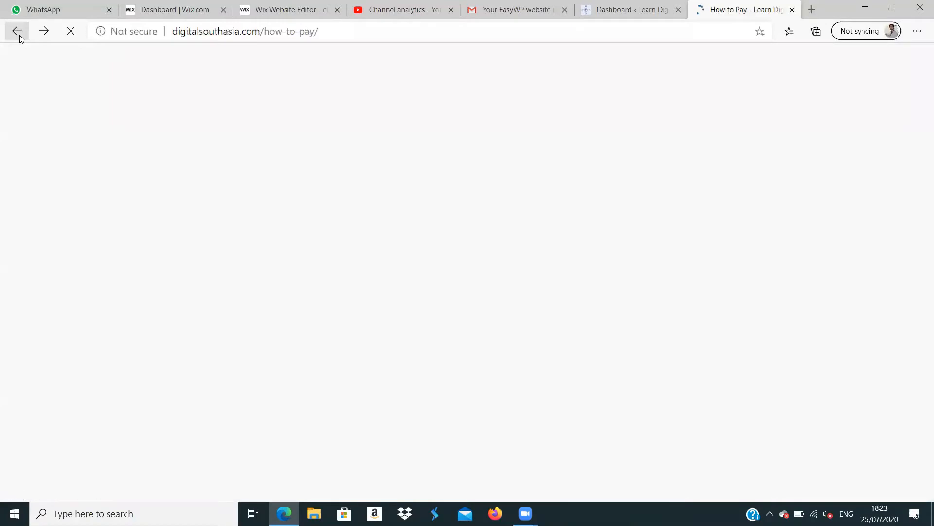
{"action": "left_click", "coordinate": [617, 10]}
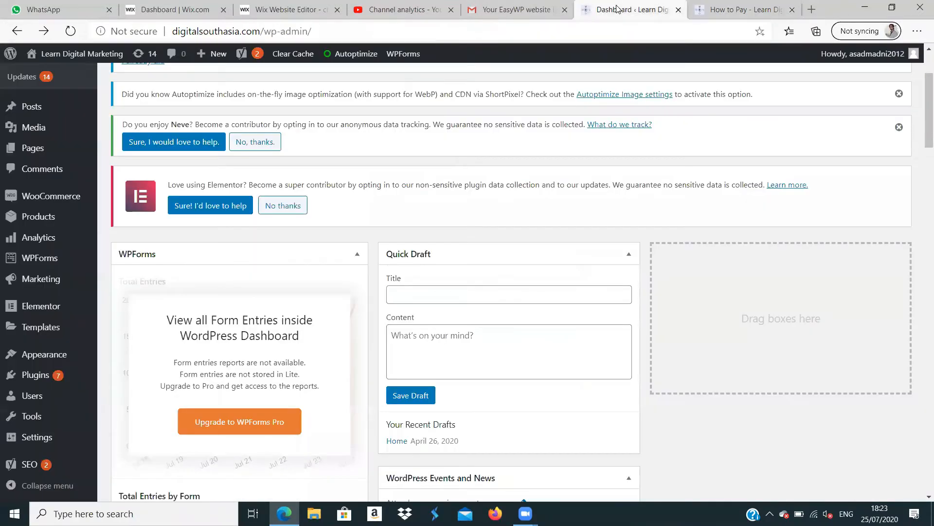
{"action": "left_click", "coordinate": [712, 10]}
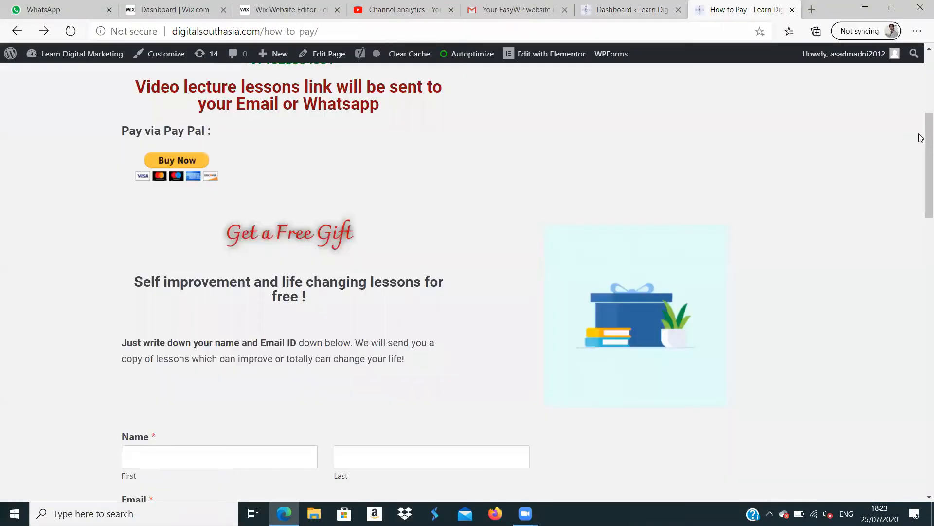
{"action": "left_click_drag", "start_coordinate": [921, 138], "coordinate": [921, 74]}
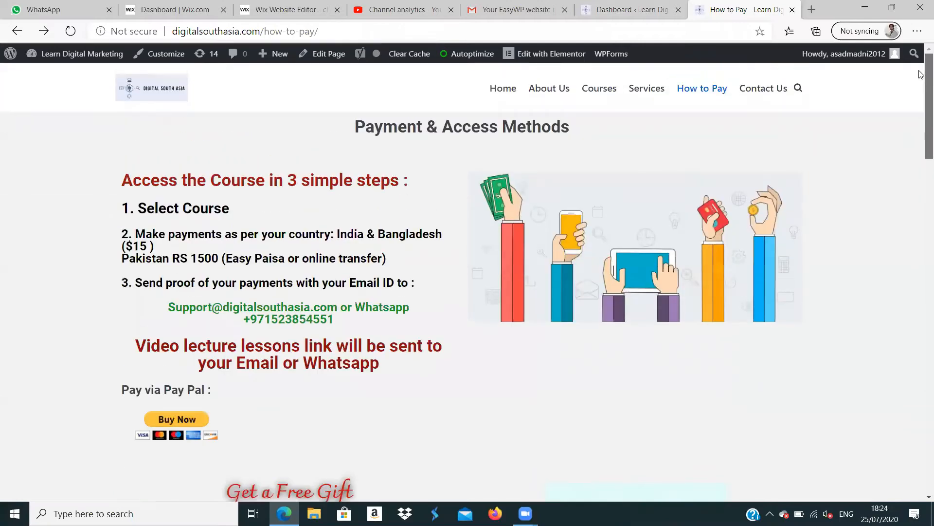
- Look over the live site's Contact Us page, reload it, and view the programs on the Courses page
{"action": "left_click", "coordinate": [763, 89]}
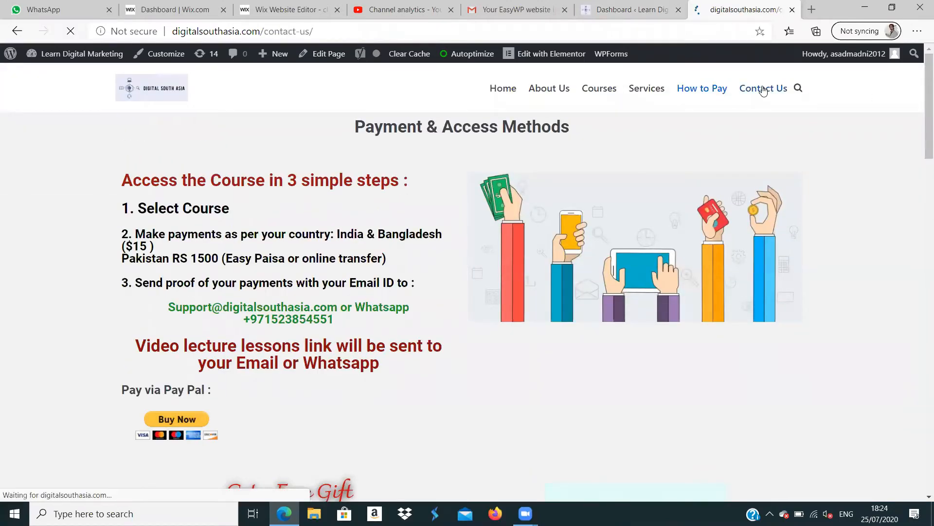
{"action": "left_click_drag", "start_coordinate": [921, 101], "coordinate": [921, 70]}
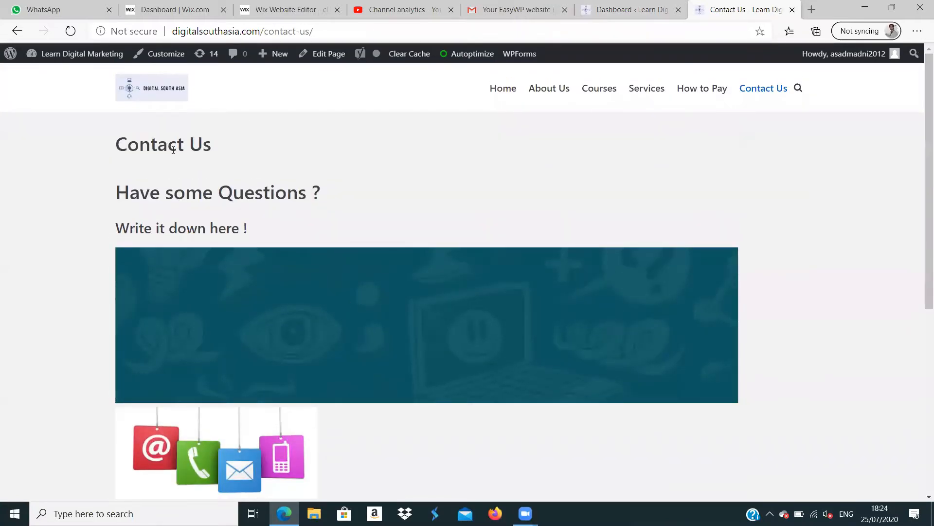
{"action": "left_click", "coordinate": [70, 32]}
{"action": "mouse_move", "coordinate": [920, 160]}
{"action": "left_mouse_down"}
{"action": "mouse_move", "coordinate": [921, 177]}
{"action": "mouse_move", "coordinate": [922, 152]}
{"action": "left_mouse_up"}
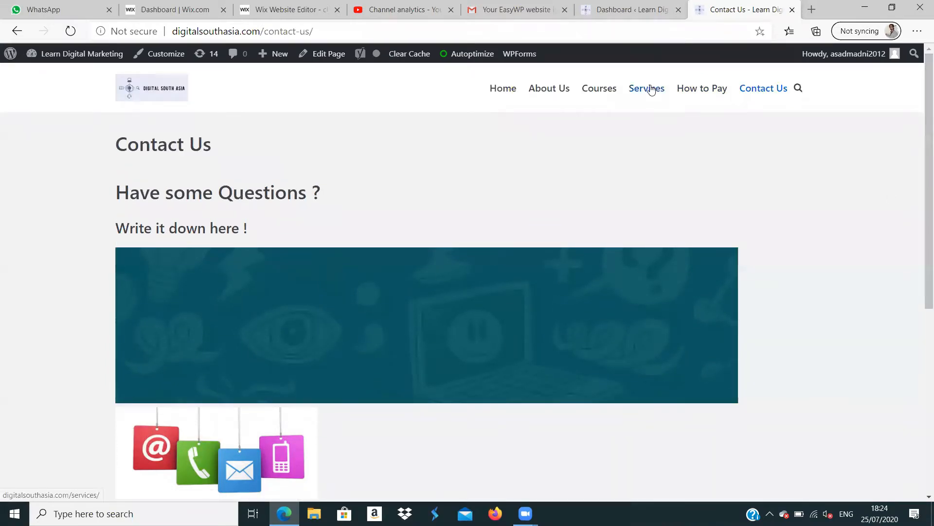
{"action": "left_click", "coordinate": [609, 89]}
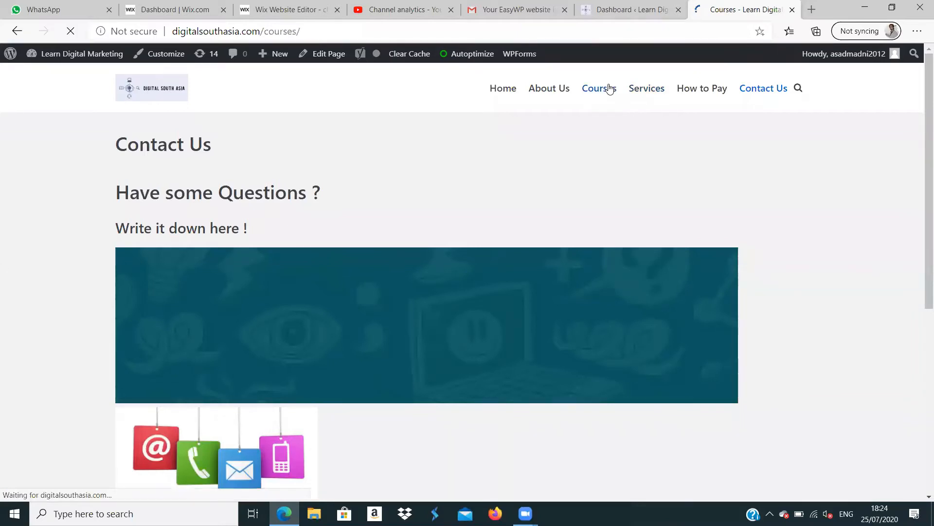
{"action": "mouse_move", "coordinate": [922, 116]}
{"action": "left_mouse_down"}
{"action": "mouse_move", "coordinate": [921, 104]}
{"action": "mouse_move", "coordinate": [921, 242]}
{"action": "mouse_move", "coordinate": [921, 101]}
{"action": "left_mouse_up"}
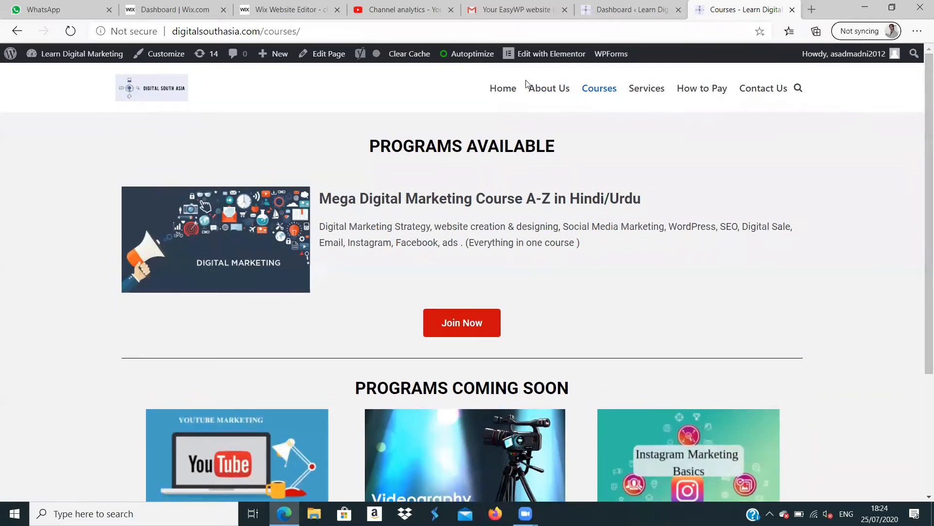
- Return to the Contact Us page and examine its contact details and social media links
{"action": "left_click", "coordinate": [769, 91]}
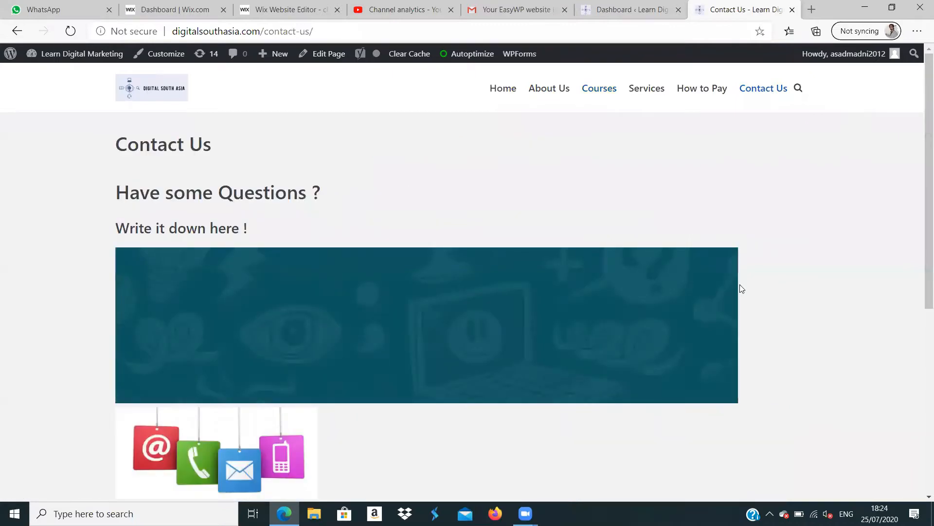
{"action": "mouse_move", "coordinate": [921, 152]}
{"action": "left_mouse_down"}
{"action": "mouse_move", "coordinate": [921, 313]}
{"action": "mouse_move", "coordinate": [921, 134]}
{"action": "left_mouse_up"}
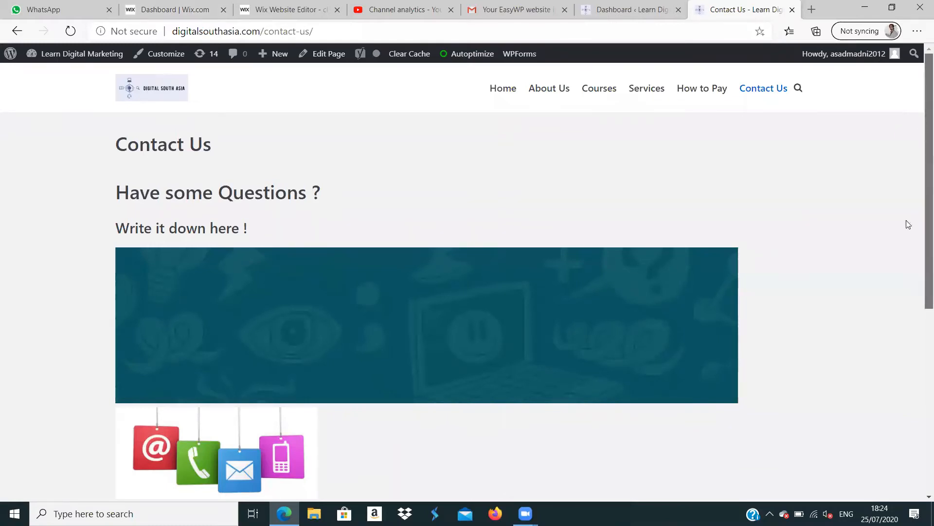
{"action": "scroll", "coordinate": [908, 224], "scroll_direction": "down", "scroll_amount": 5}
{"action": "scroll", "coordinate": [903, 272], "scroll_direction": "down", "scroll_amount": 1}
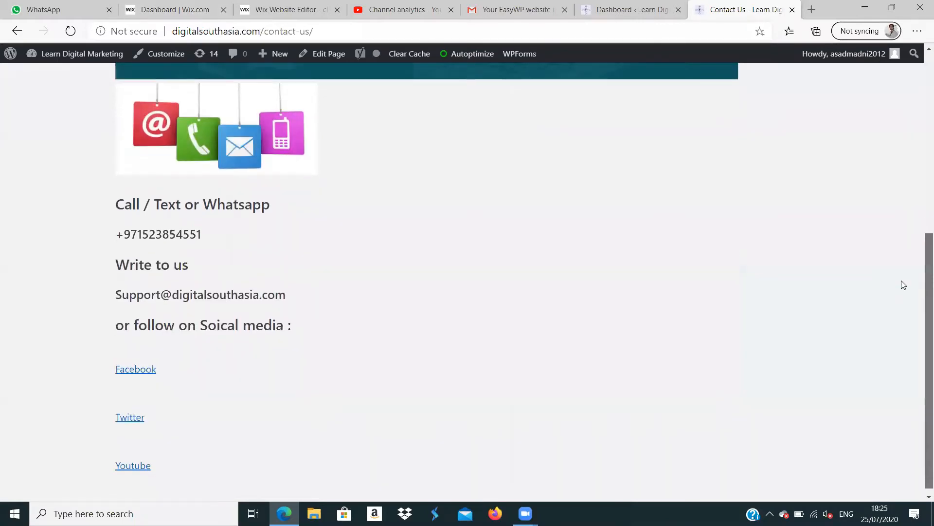
{"action": "scroll", "coordinate": [905, 250], "scroll_direction": "up", "scroll_amount": 6}
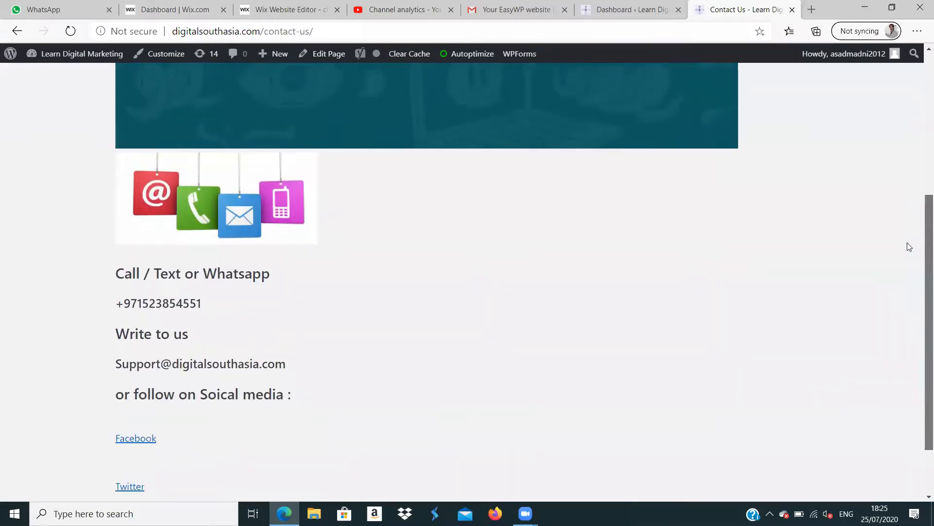
{"action": "scroll", "coordinate": [920, 108], "scroll_direction": "up", "scroll_amount": 1}
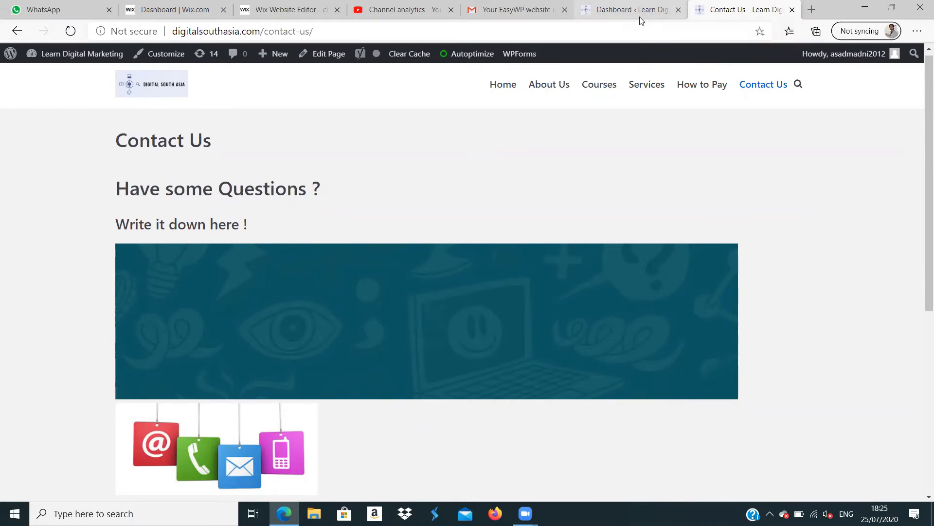
- Point out the Plugins section of the WordPress dashboard and return to the Wix site editor for comparison
{"action": "left_click", "coordinate": [632, 10]}
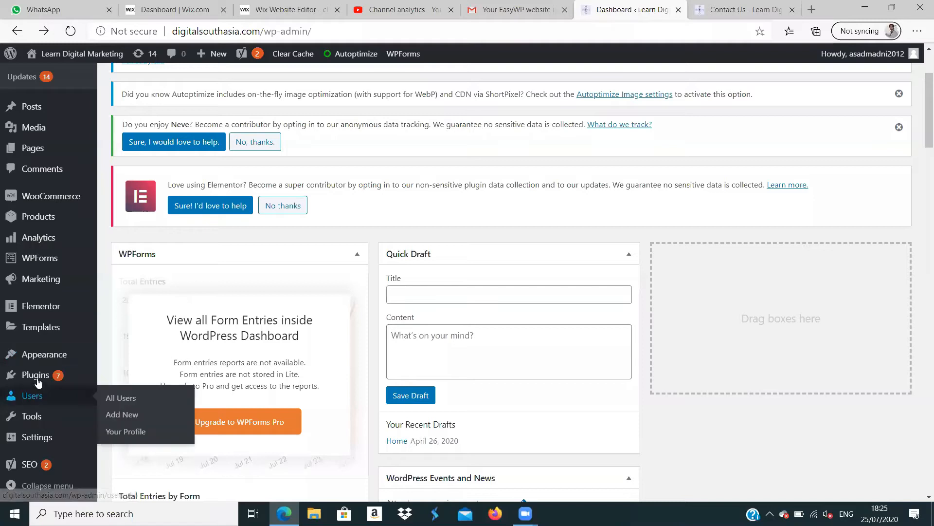
{"action": "mouse_move", "coordinate": [38, 383]}
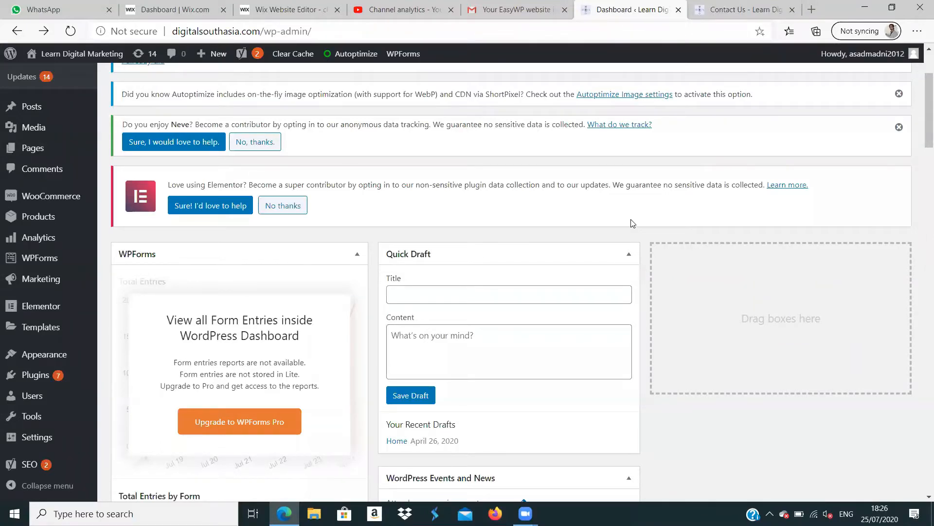
{"action": "left_click", "coordinate": [306, 10]}
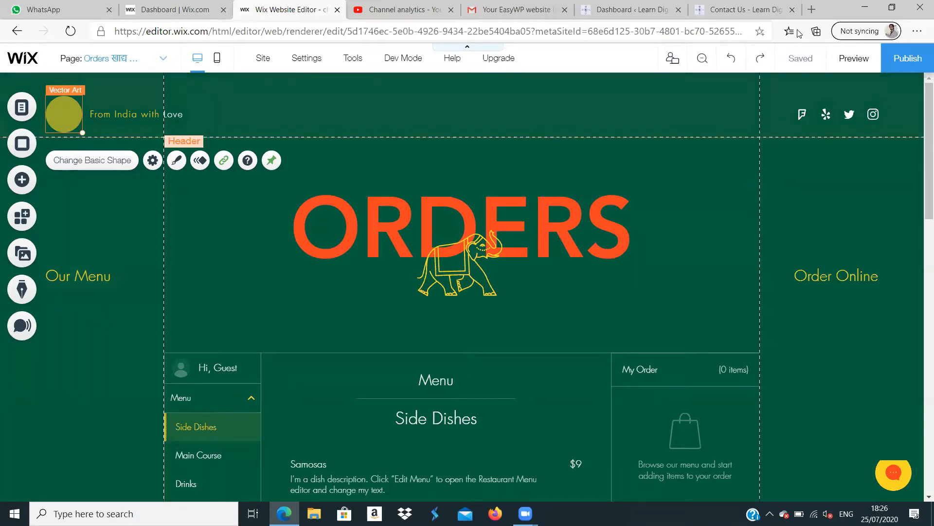
- Search the web for 000webhost in a new tab and open its free web hosting site
{"action": "left_click", "coordinate": [812, 9]}
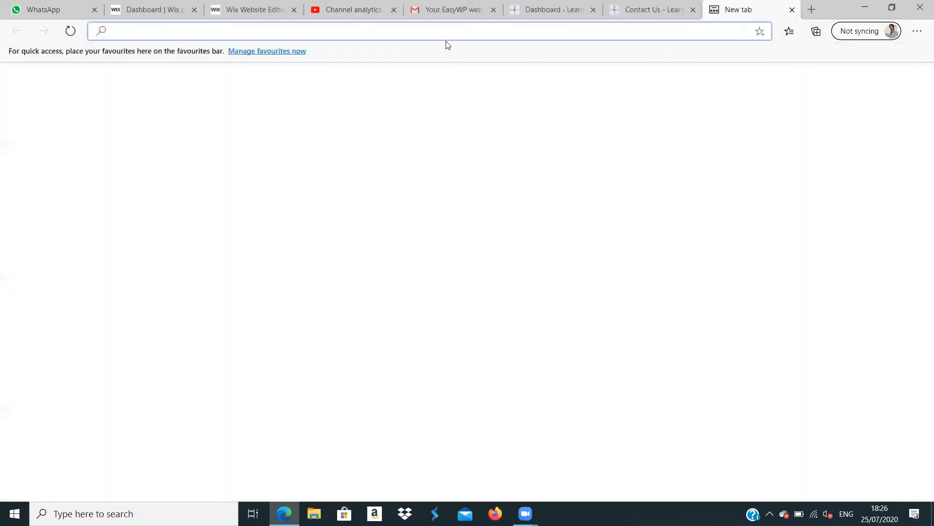
{"action": "type", "text": "000webhost.com/members/"}
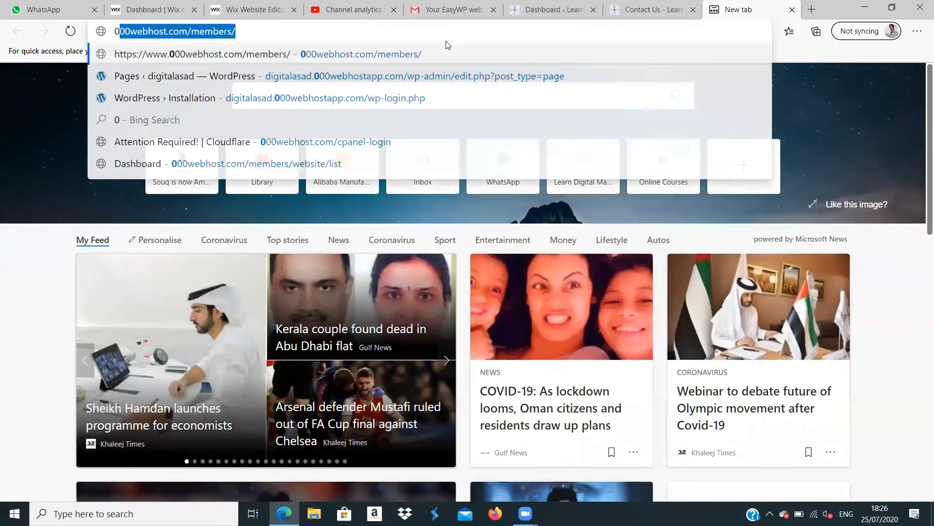
{"action": "left_click", "coordinate": [196, 125]}
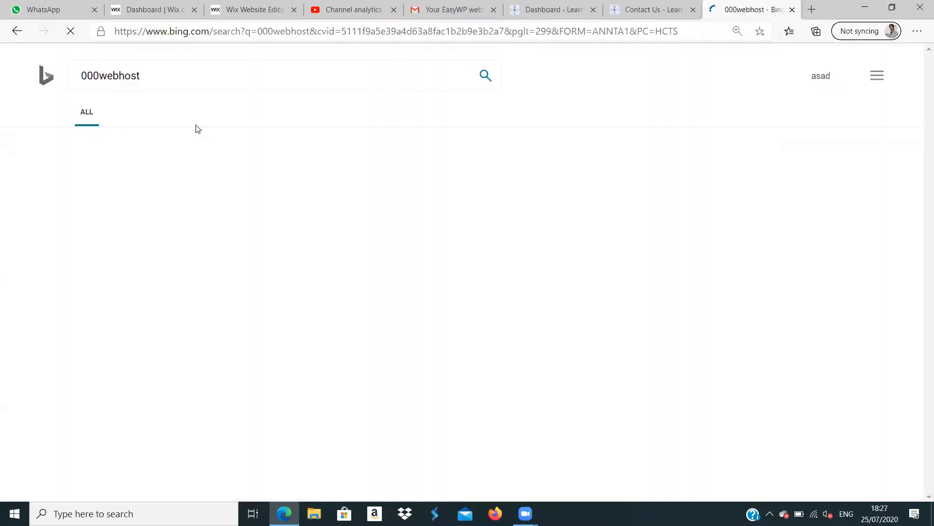
{"action": "scroll", "coordinate": [195, 129], "scroll_direction": "down", "scroll_amount": 1}
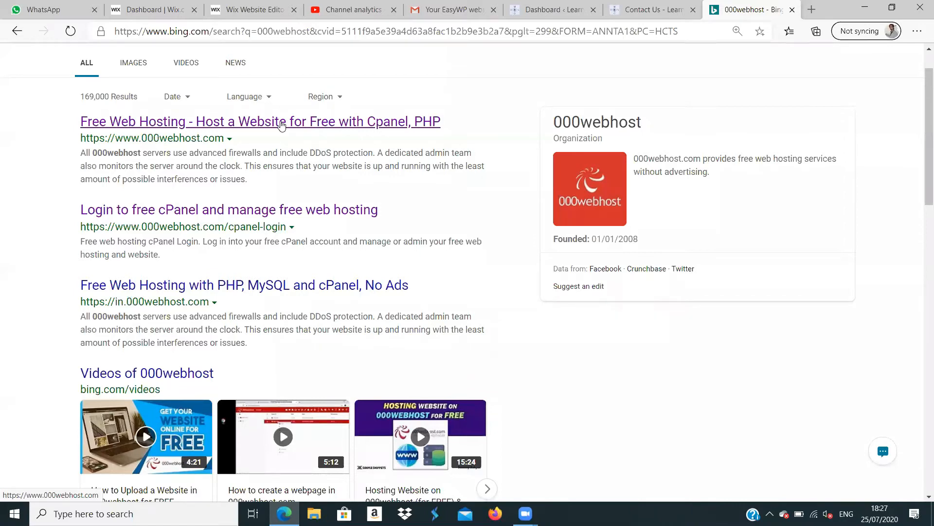
{"action": "left_click", "coordinate": [281, 124]}
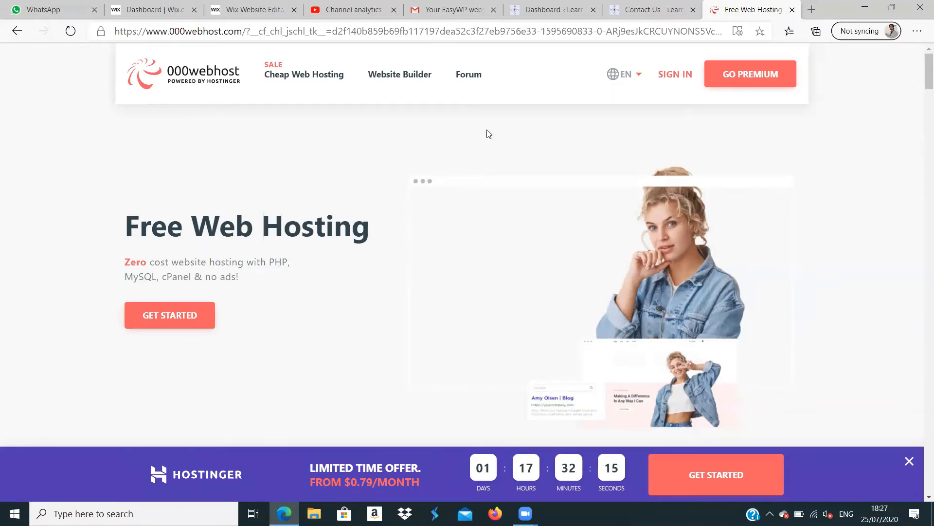
- Dismiss the Hostinger discount offer and close the 000webhost tab
{"action": "left_click", "coordinate": [793, 10]}
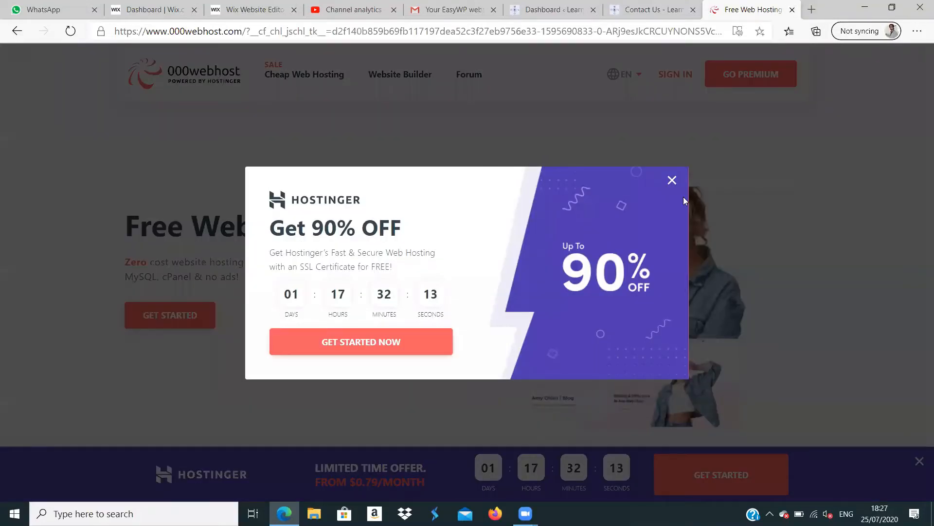
{"action": "left_click", "coordinate": [672, 180]}
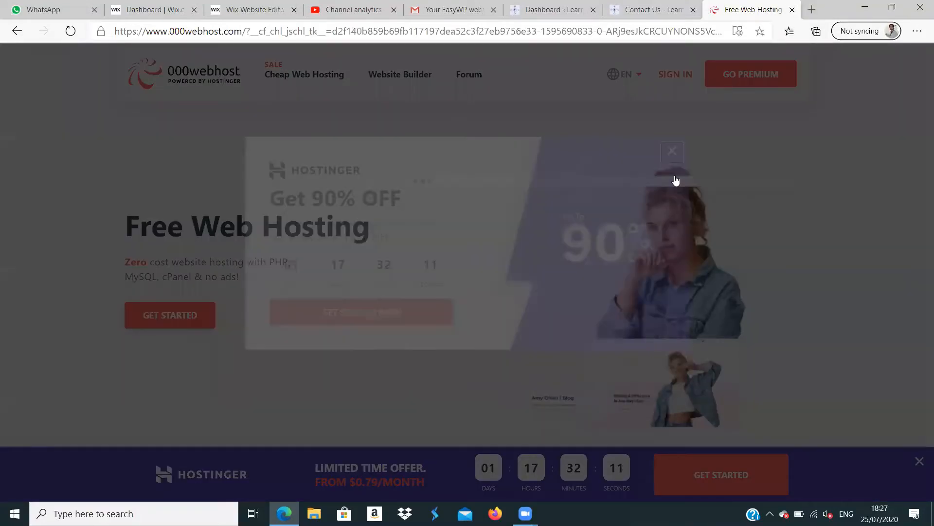
{"action": "left_click", "coordinate": [792, 10]}
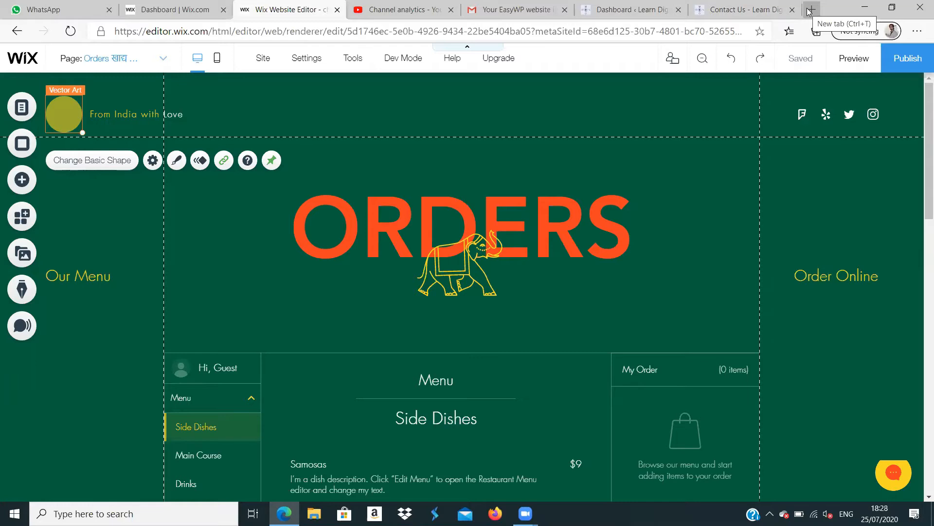
- Open infinityfree.net in a new tab and view its home page enlarged
{"action": "left_click", "coordinate": [809, 10]}
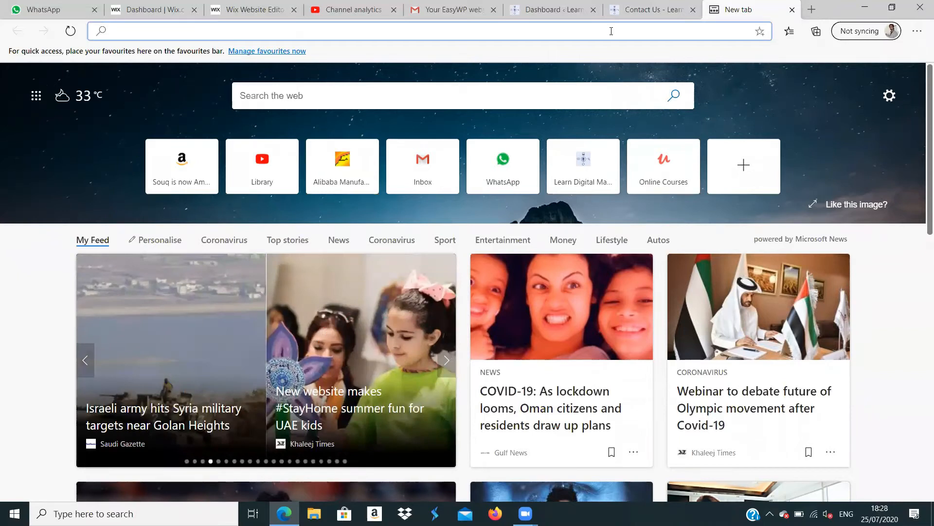
{"action": "type", "text": "inf"}
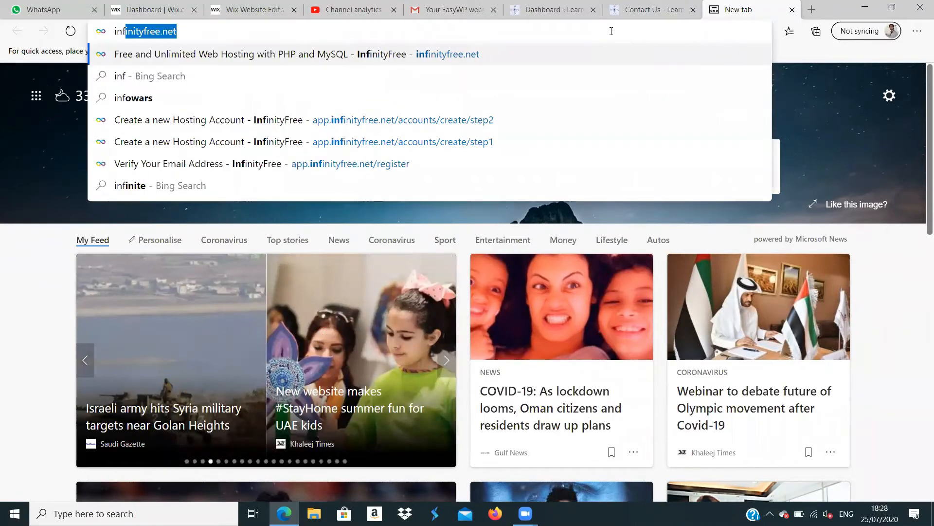
{"action": "left_click", "coordinate": [473, 54]}
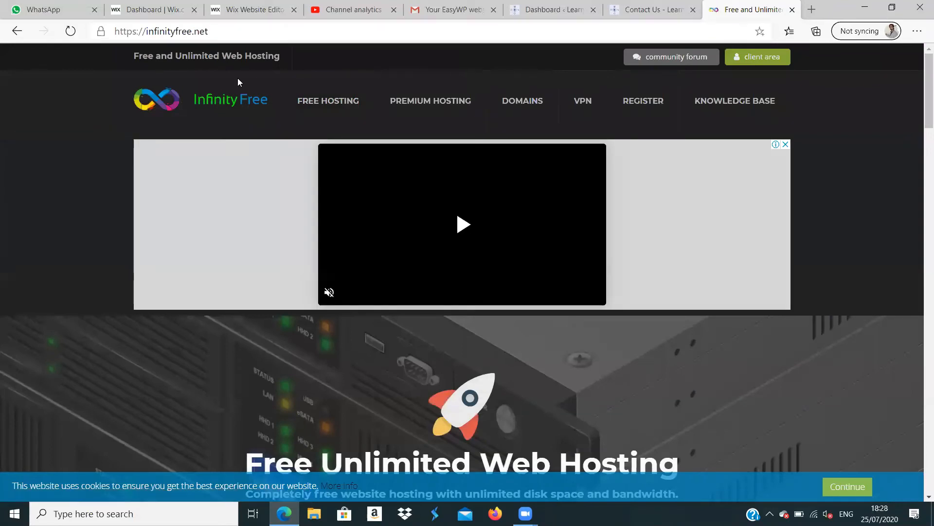
{"action": "key", "text": "ctrl+plus"}
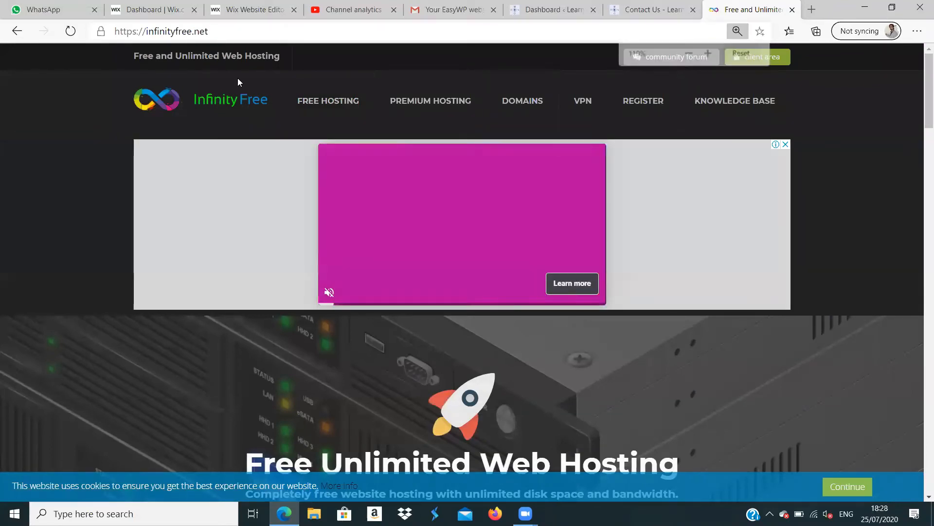
{"action": "key", "text": "ctrl+plus"}
{"action": "key", "text": "ctrl+plus"}
{"action": "key", "text": "ctrl+plus"}
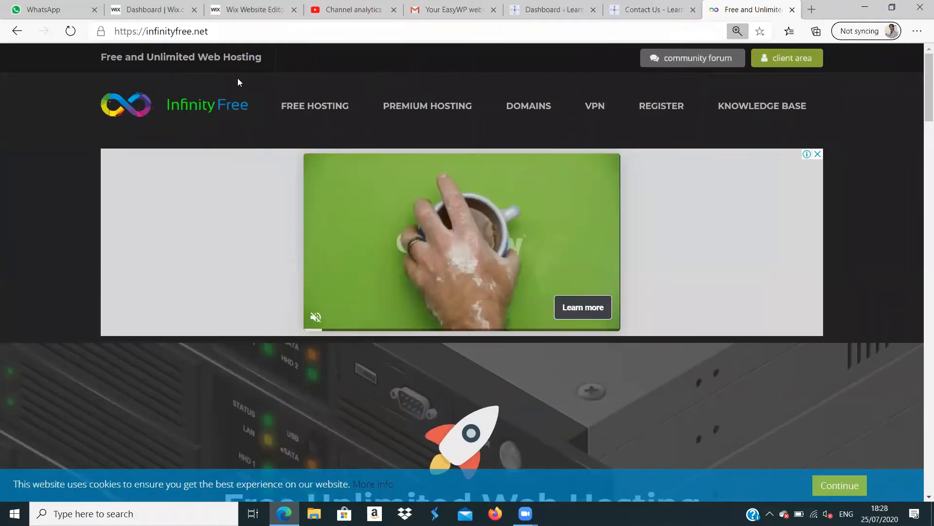
{"action": "key", "text": "ctrl+plus"}
{"action": "key", "text": "ctrl+plus"}
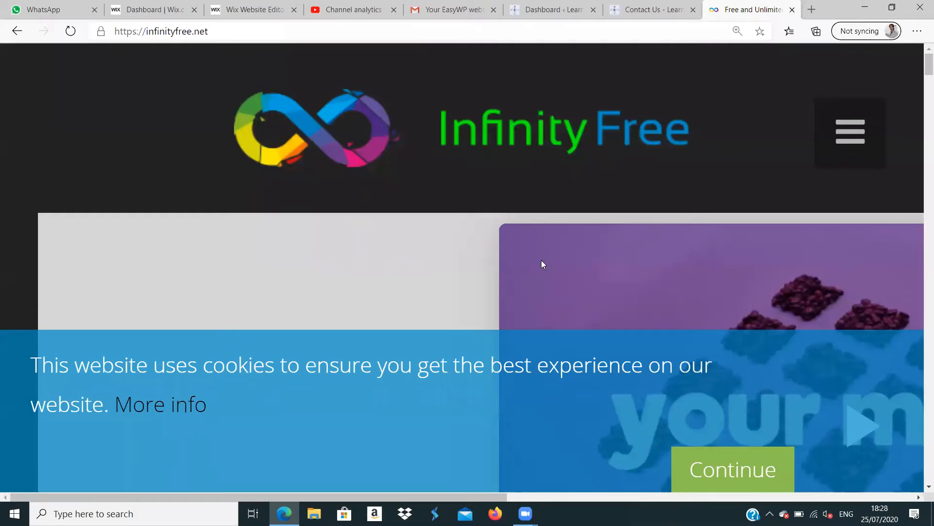
{"action": "key", "text": "ctrl+minus"}
{"action": "key", "text": "ctrl+minus"}
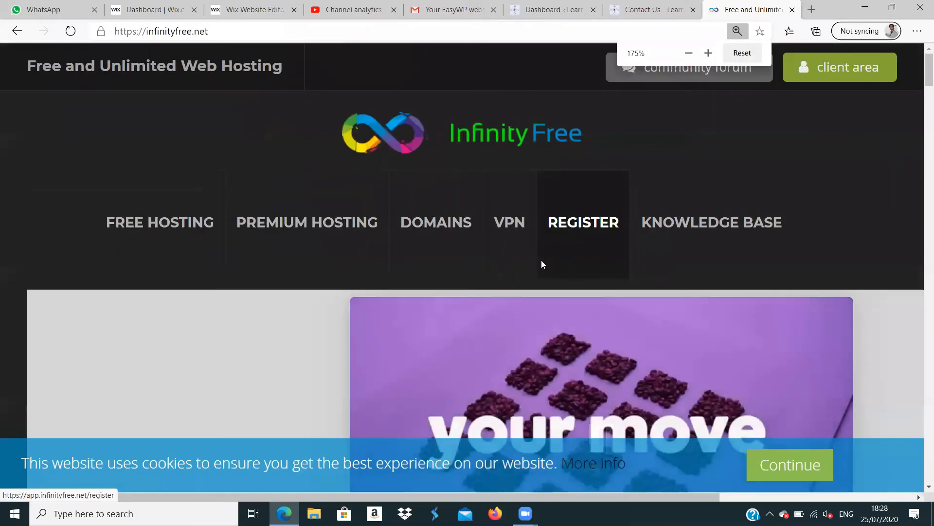
{"action": "key", "text": "ctrl+minus"}
{"action": "key", "text": "ctrl+minus"}
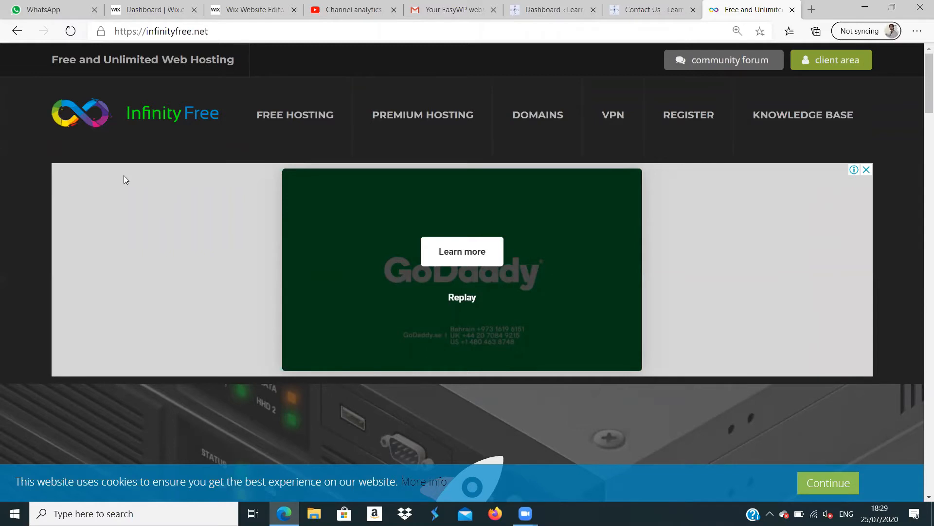
- Reopen the InfinityFree home page, close its banner advert and proceed to the free hosting sign-up
{"action": "left_click", "coordinate": [17, 31]}
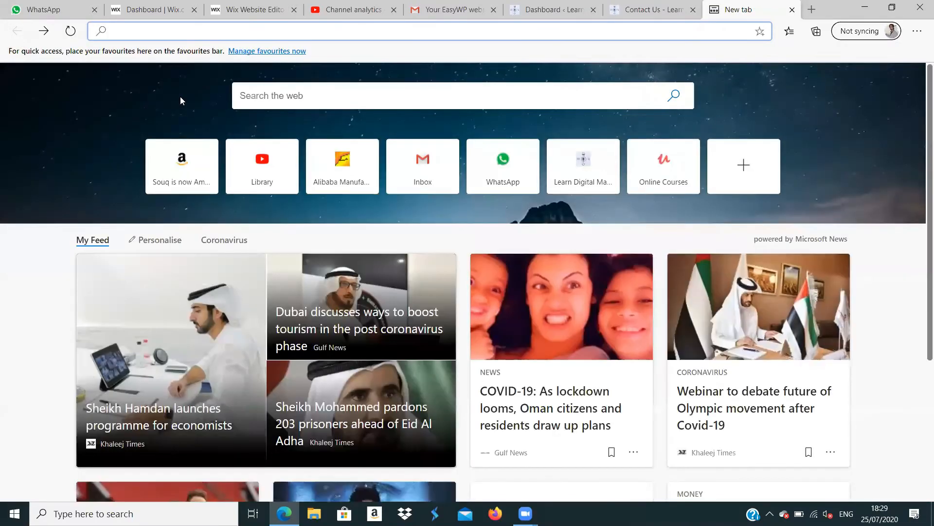
{"action": "type", "text": "in"}
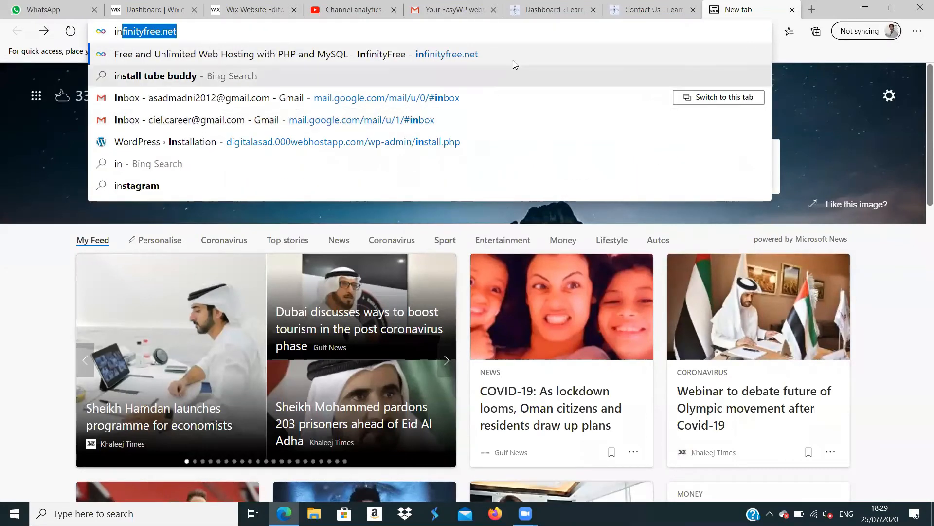
{"action": "left_click", "coordinate": [501, 52]}
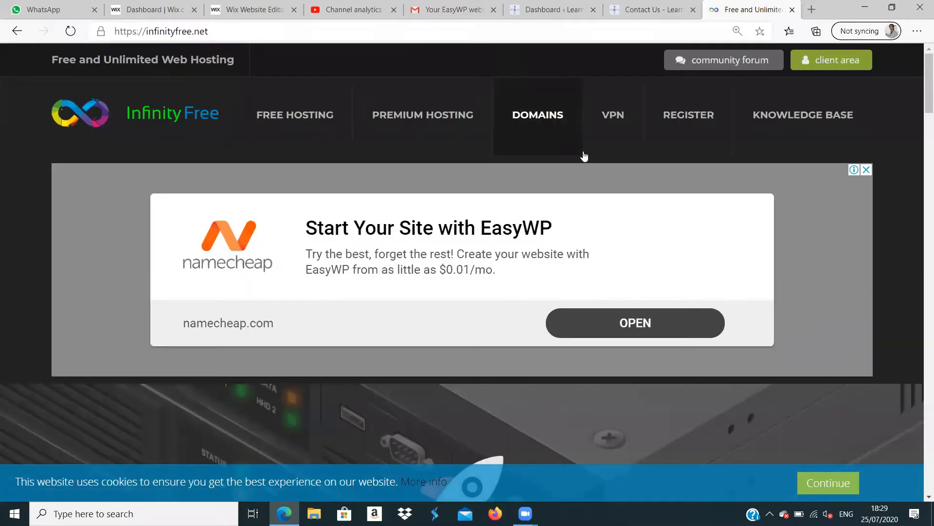
{"action": "left_click", "coordinate": [867, 170]}
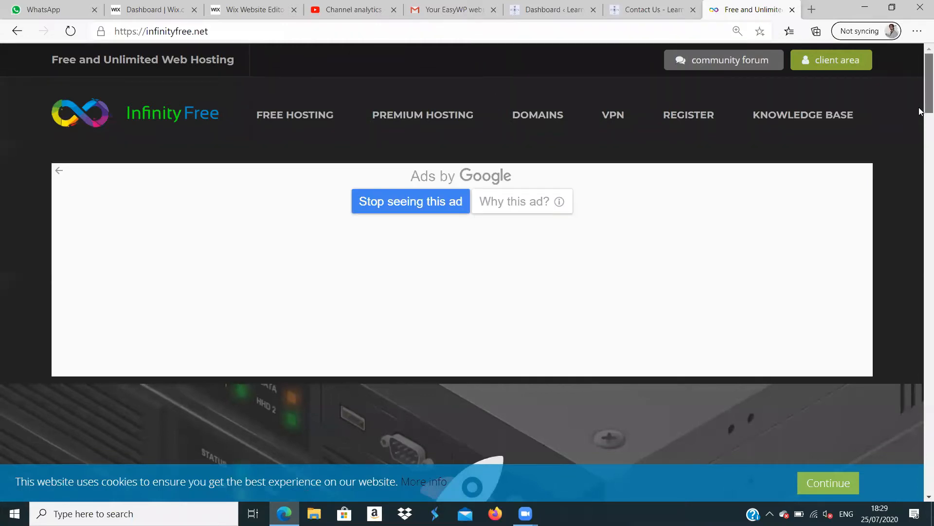
{"action": "scroll", "coordinate": [921, 112], "scroll_direction": "down", "scroll_amount": 8}
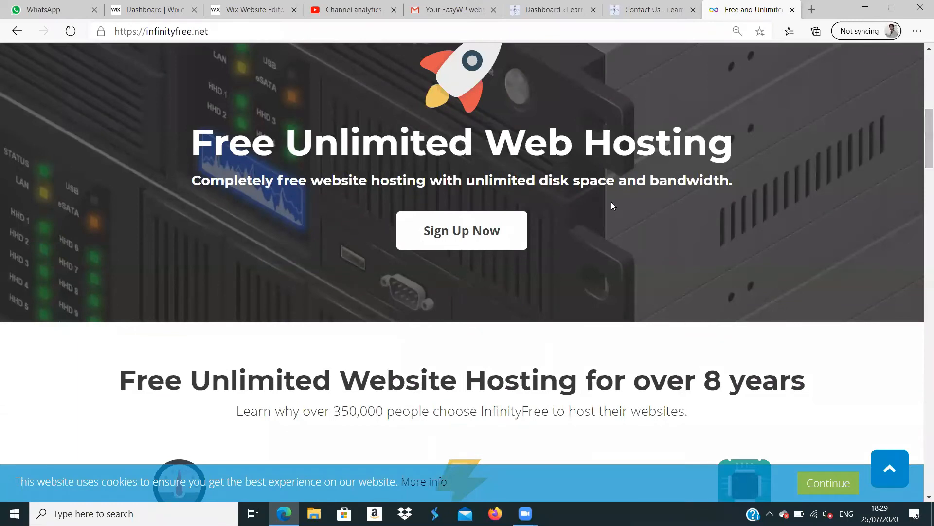
{"action": "left_click", "coordinate": [494, 235]}
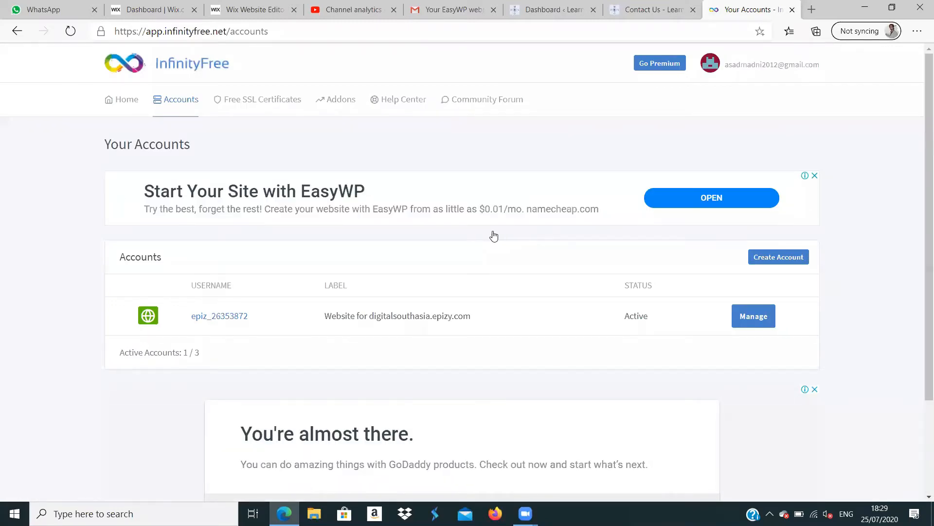
- Log out of the current InfinityFree account
{"action": "left_click", "coordinate": [763, 69]}
{"action": "left_click", "coordinate": [744, 133]}
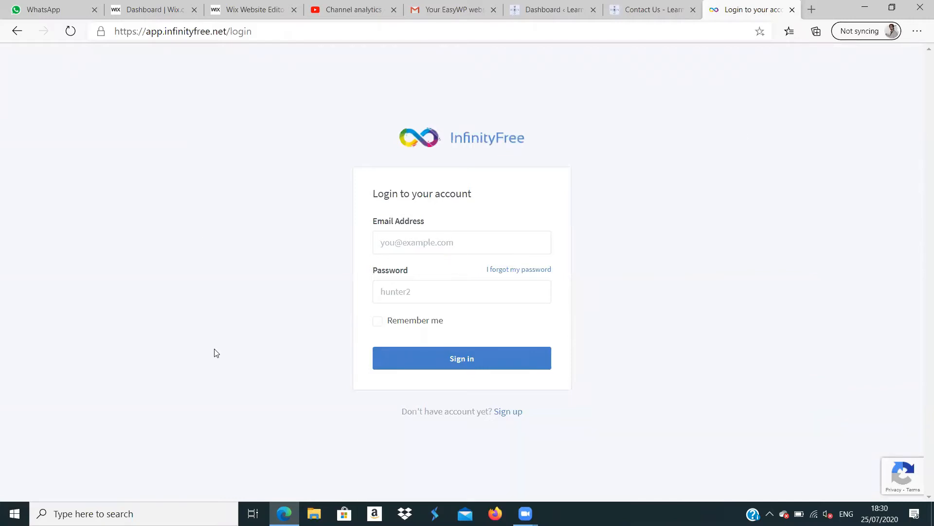
- Try to sign in to InfinityFree with another saved e-mail address and its account password
{"action": "left_click", "coordinate": [458, 236]}
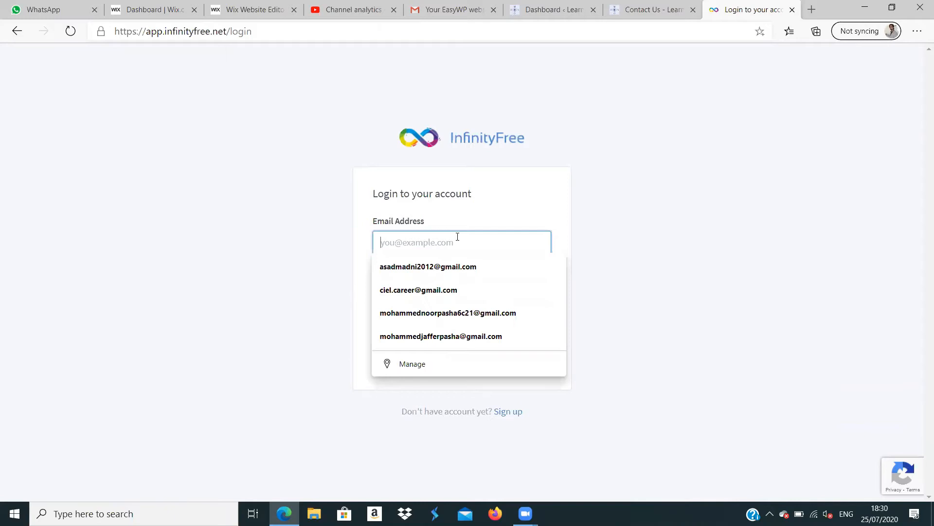
{"action": "left_click", "coordinate": [443, 291]}
{"action": "left_click", "coordinate": [421, 286]}
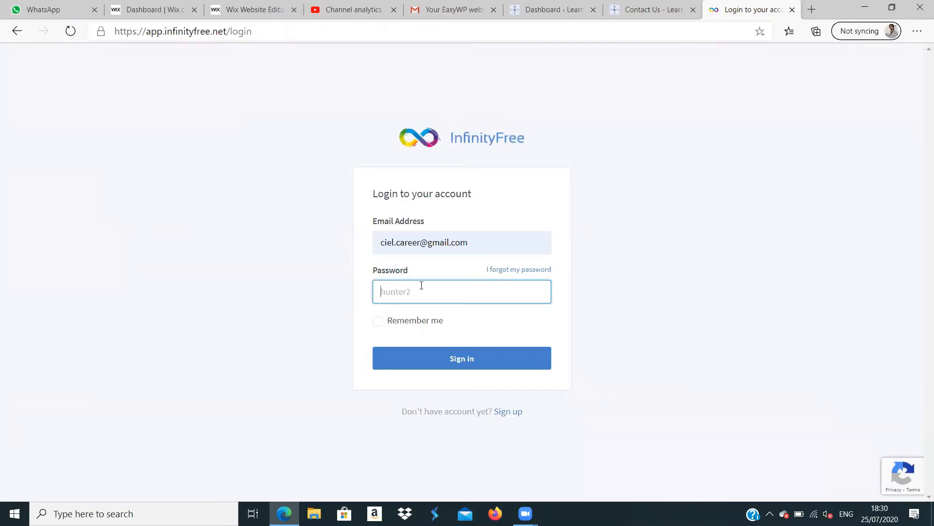
{"action": "type", "text": "••••••••••"}
{"action": "left_click", "coordinate": [467, 360]}
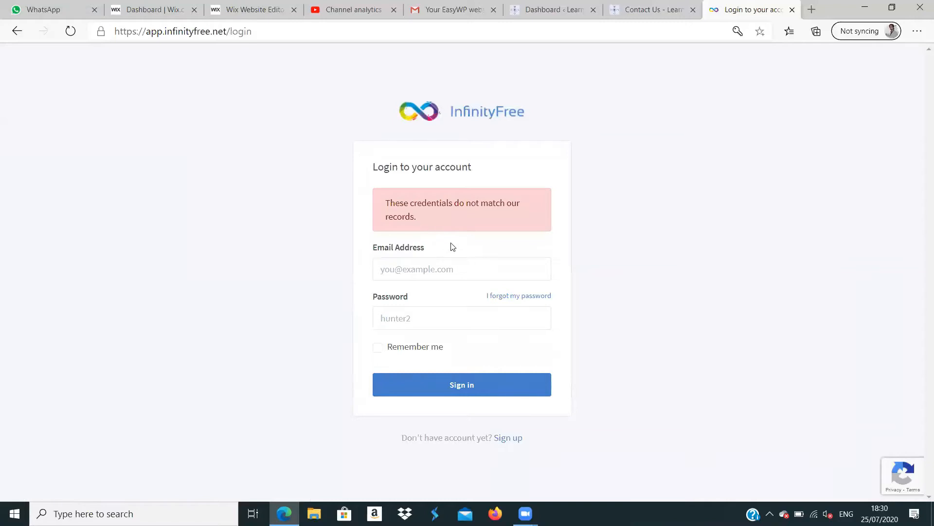
- Open the InfinityFree sign-up form and fill in the e-mail address, password and password confirmation
{"action": "left_click", "coordinate": [518, 439]}
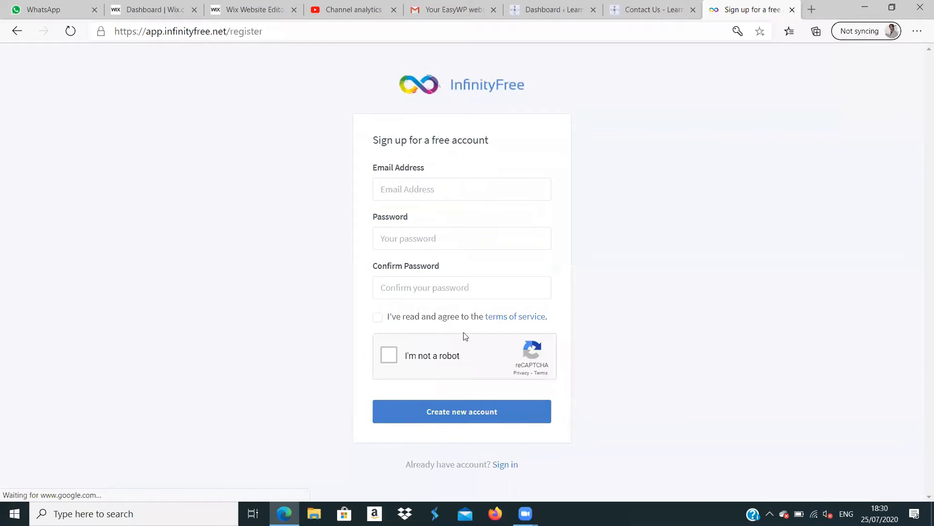
{"action": "left_click", "coordinate": [435, 189]}
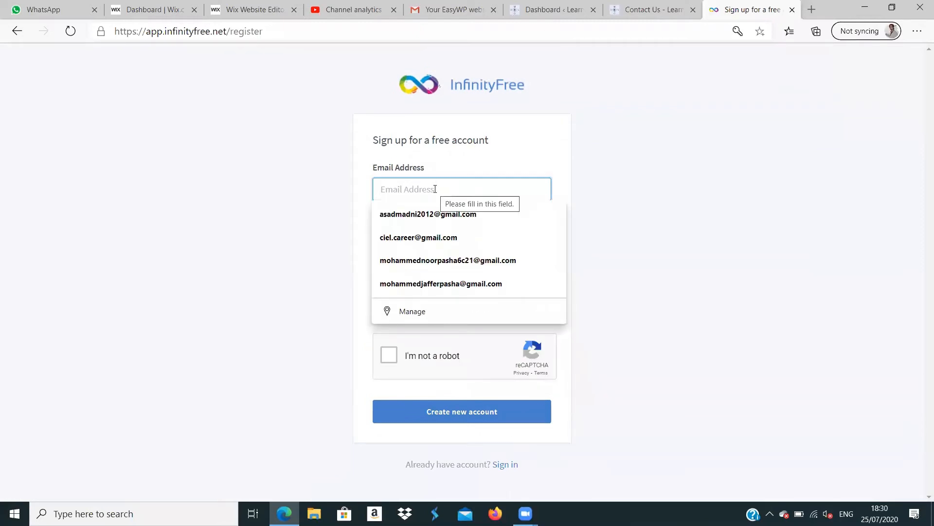
{"action": "left_click", "coordinate": [417, 239]}
{"action": "key", "text": "Return"}
{"action": "type", "text": "*******"}
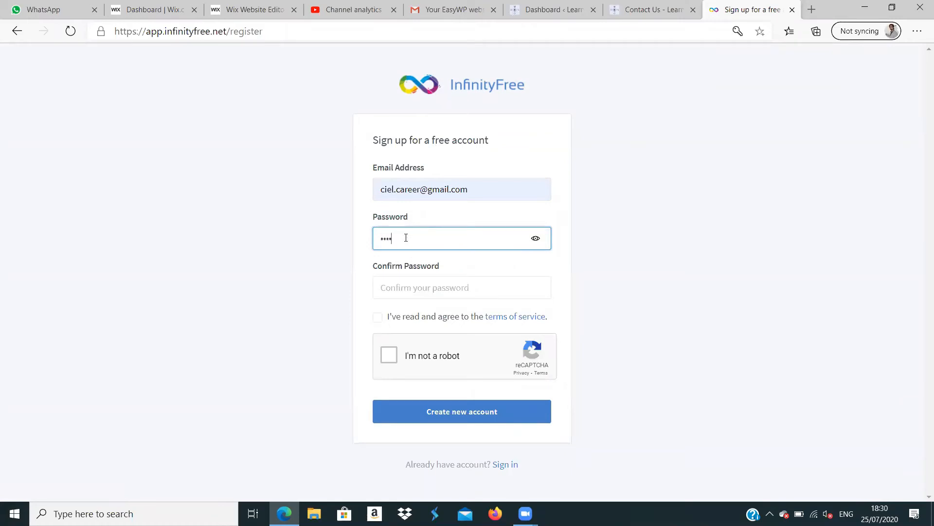
{"action": "type", "text": "***"}
{"action": "left_click", "coordinate": [417, 284]}
{"action": "type", "text": "**********"}
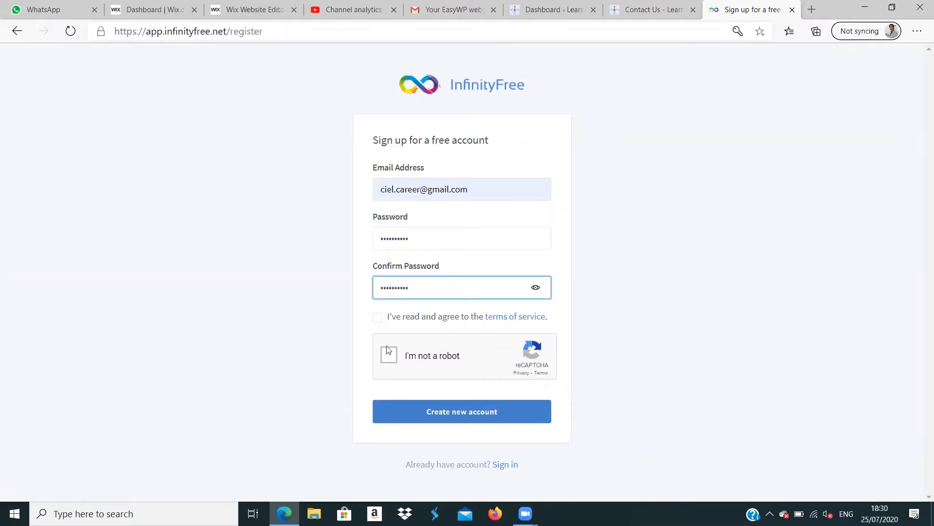
- Complete the reCAPTCHA check, agree to the terms of service and create the new account
{"action": "left_click", "coordinate": [390, 359]}
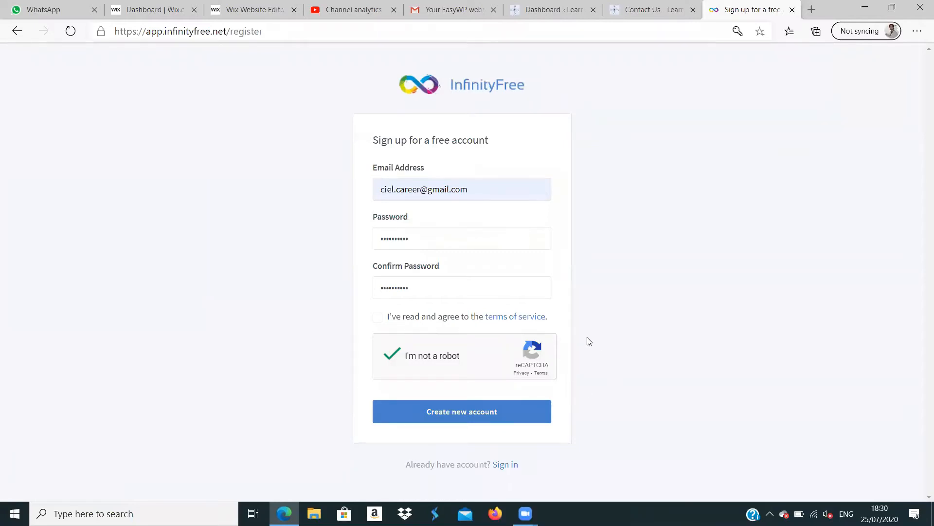
{"action": "left_click", "coordinate": [378, 318]}
{"action": "left_click", "coordinate": [498, 412]}
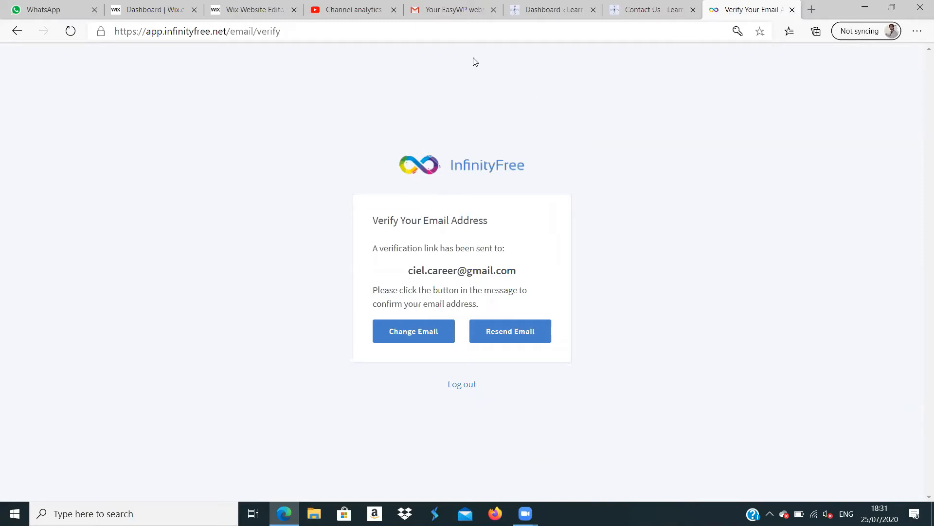
- Switch Gmail to the account used for the sign-up and verify the e-mail address from InfinityFree's Verify Email Address message
{"action": "left_click", "coordinate": [455, 10]}
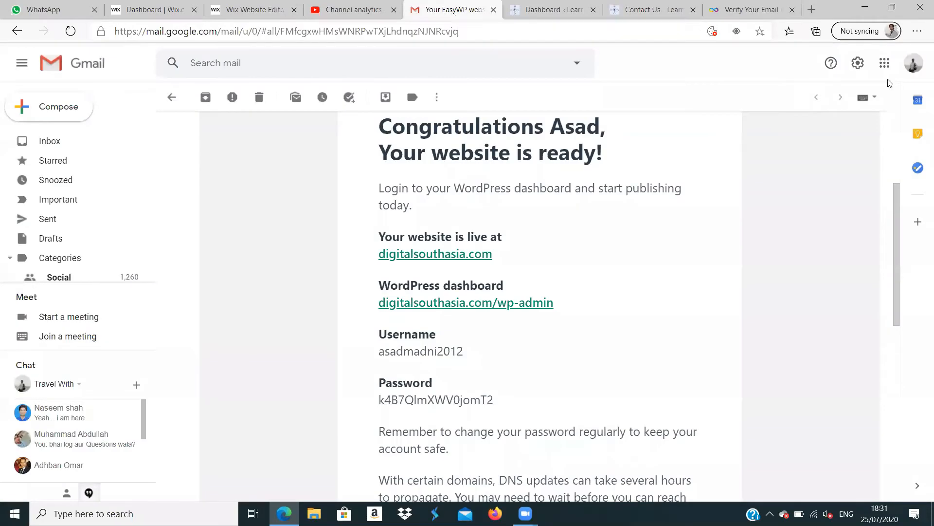
{"action": "left_click", "coordinate": [914, 63]}
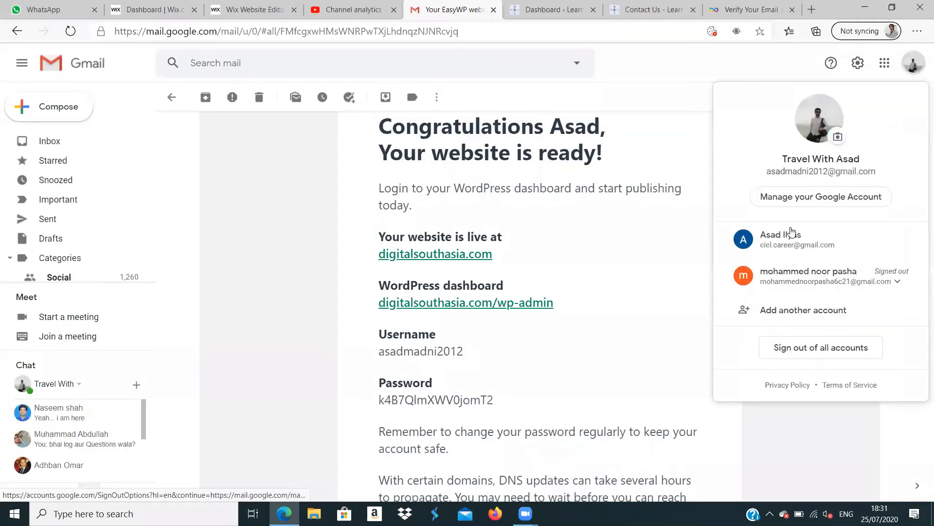
{"action": "left_click", "coordinate": [792, 237]}
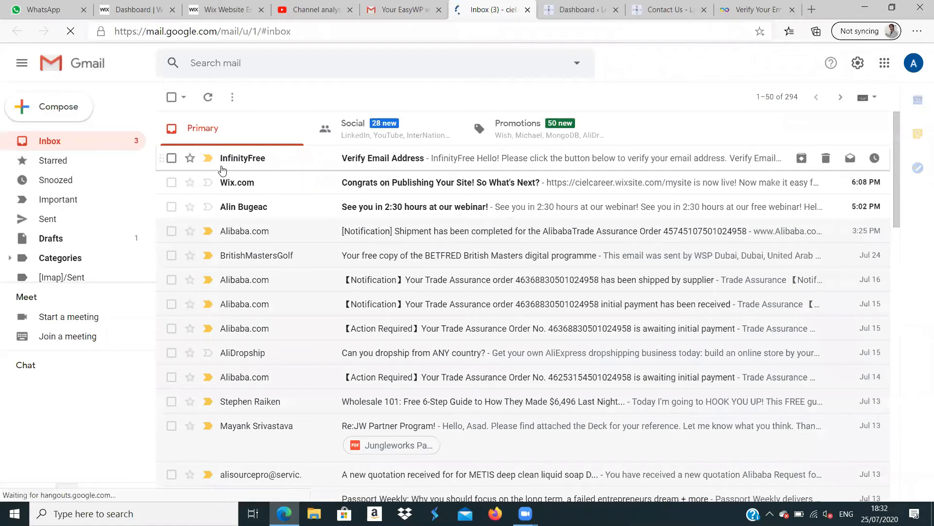
{"action": "left_click", "coordinate": [436, 163]}
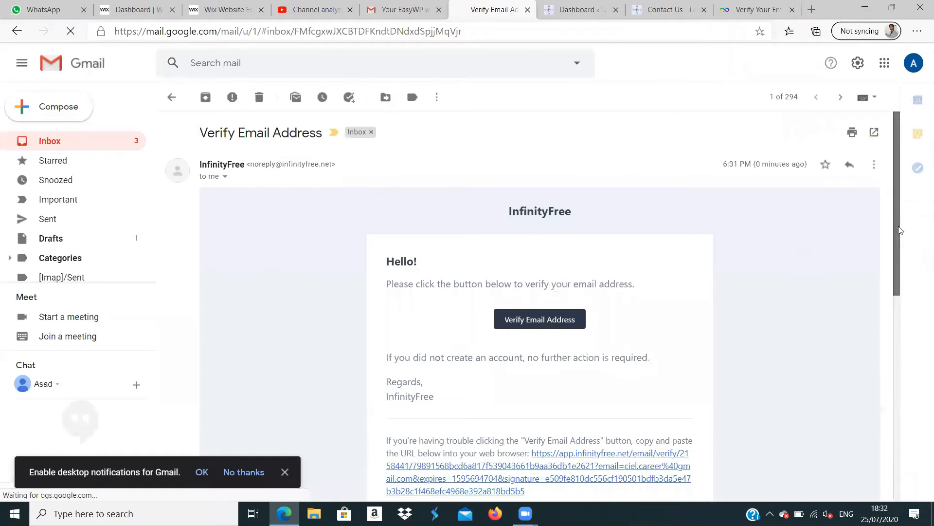
{"action": "scroll", "coordinate": [900, 231], "scroll_direction": "down", "scroll_amount": 2}
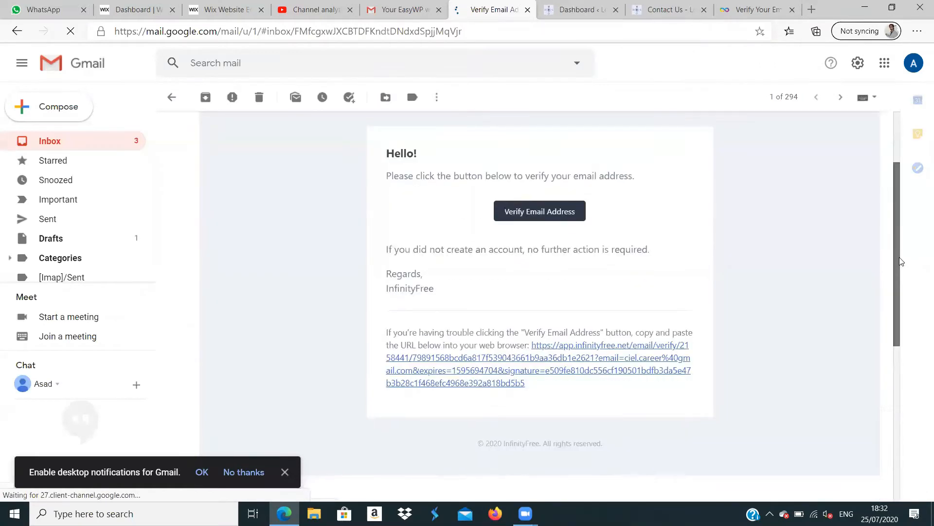
{"action": "left_click", "coordinate": [558, 216]}
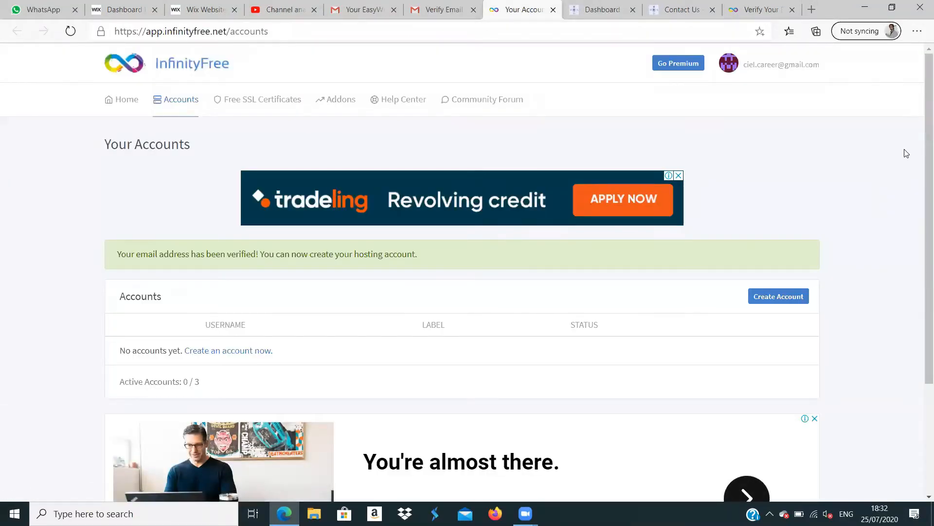
- Examine the hosting account creation page and the control panel's domains, email, metrics and software sections
{"action": "left_click_drag", "start_coordinate": [920, 147], "coordinate": [921, 219]}
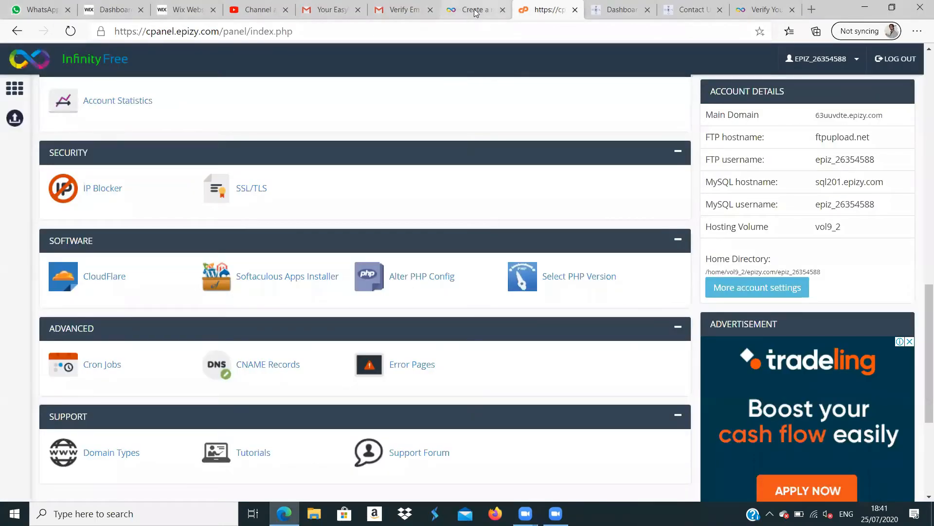
{"action": "left_click", "coordinate": [477, 13]}
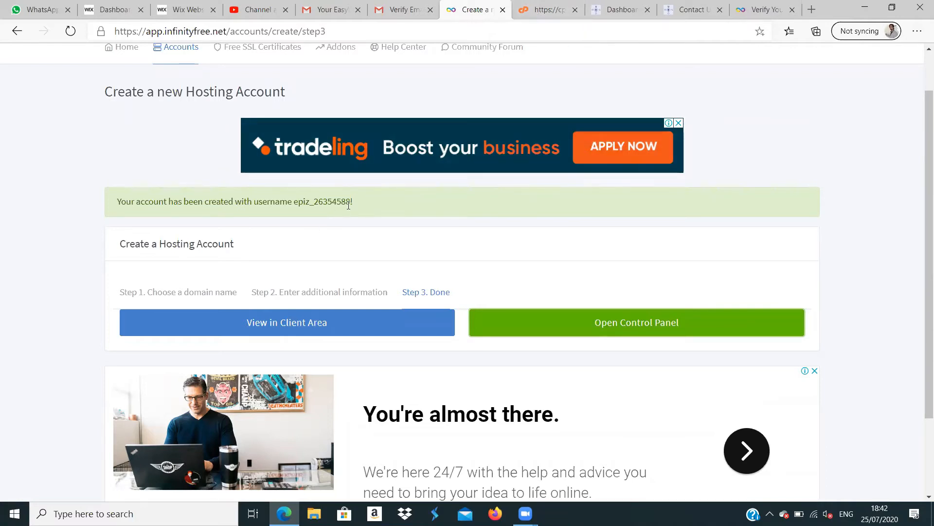
{"action": "left_click", "coordinate": [546, 13]}
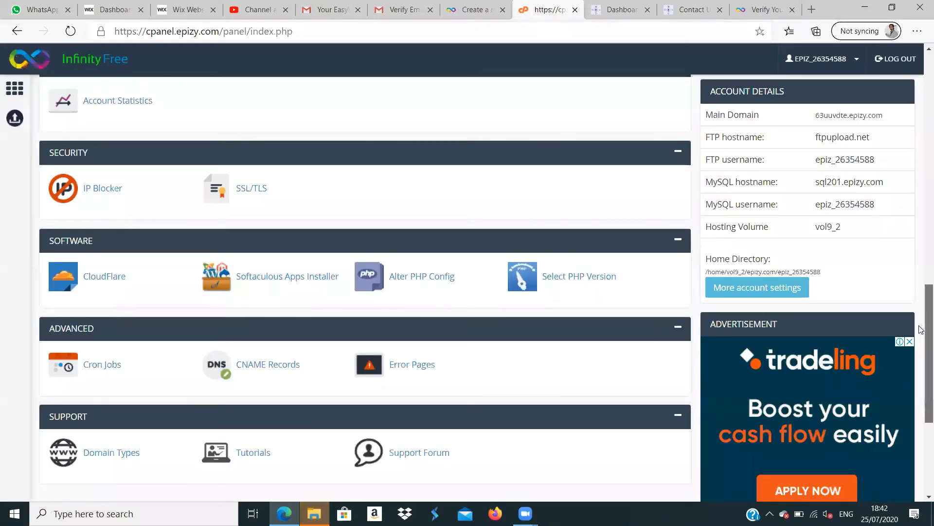
{"action": "scroll", "coordinate": [922, 329], "scroll_direction": "down", "scroll_amount": 1}
{"action": "scroll", "coordinate": [922, 311], "scroll_direction": "up", "scroll_amount": 2}
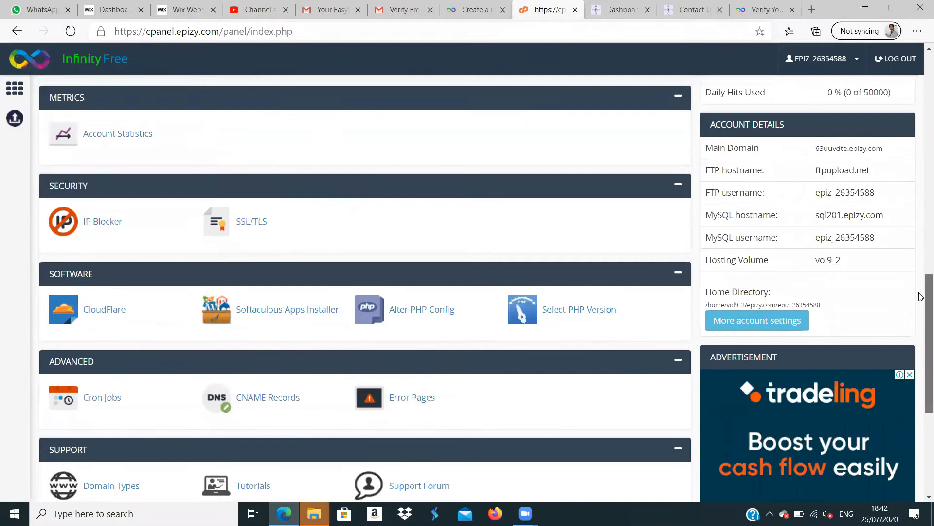
{"action": "scroll", "coordinate": [921, 297], "scroll_direction": "up", "scroll_amount": 4}
{"action": "scroll", "coordinate": [922, 244], "scroll_direction": "up", "scroll_amount": 1}
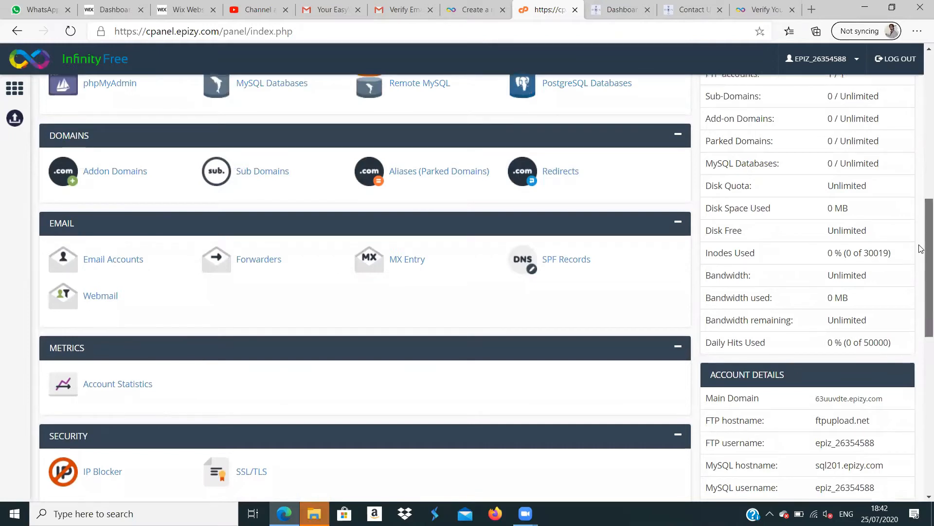
{"action": "scroll", "coordinate": [922, 246], "scroll_direction": "down", "scroll_amount": 3}
{"action": "scroll", "coordinate": [922, 292], "scroll_direction": "down", "scroll_amount": 4}
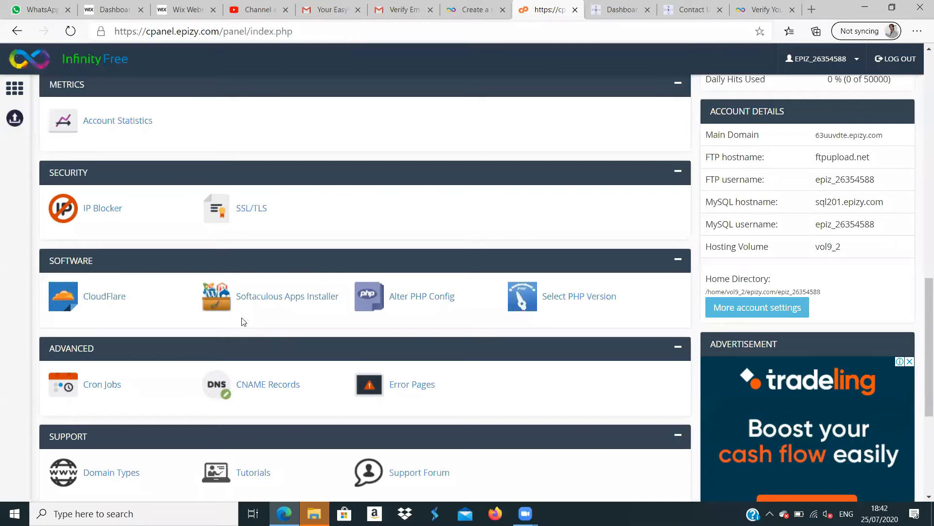
- Launch the Softaculous Apps Installer from the control panel and open the WordPress install form from its top scripts
{"action": "left_click", "coordinate": [277, 297]}
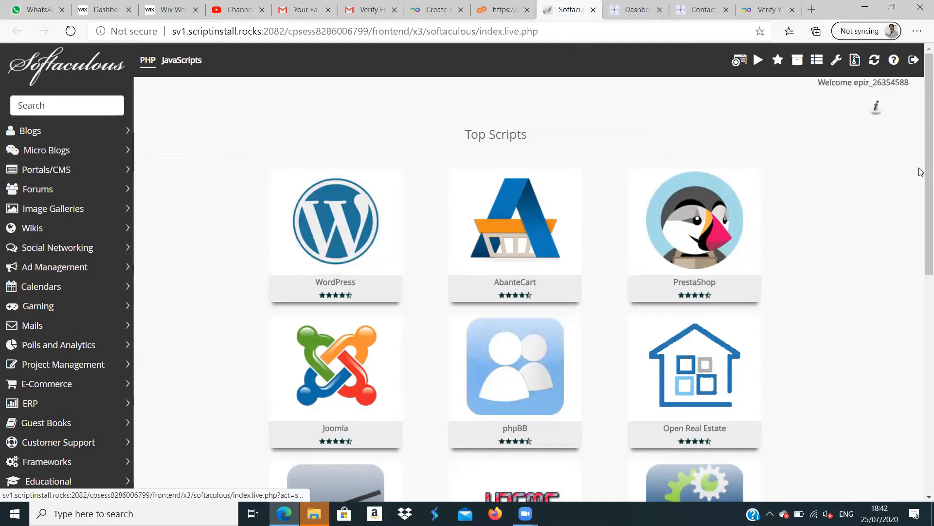
{"action": "scroll", "coordinate": [920, 185], "scroll_direction": "down", "scroll_amount": 7}
{"action": "scroll", "coordinate": [920, 160], "scroll_direction": "up", "scroll_amount": 6}
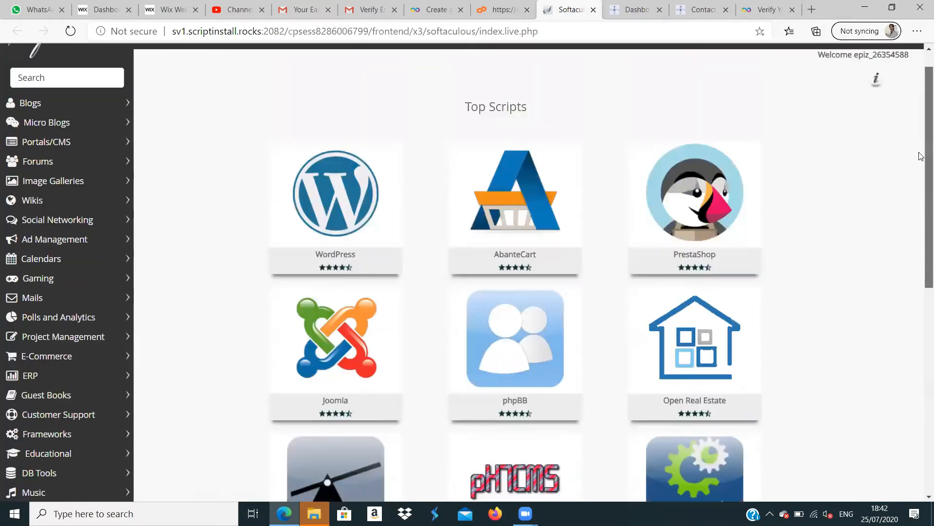
{"action": "scroll", "coordinate": [921, 156], "scroll_direction": "up", "scroll_amount": 1}
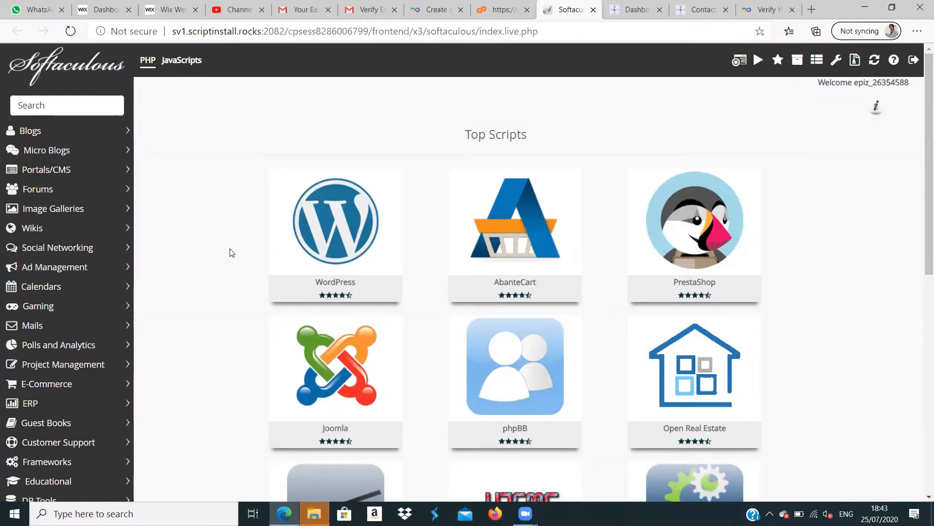
{"action": "left_click", "coordinate": [300, 260]}
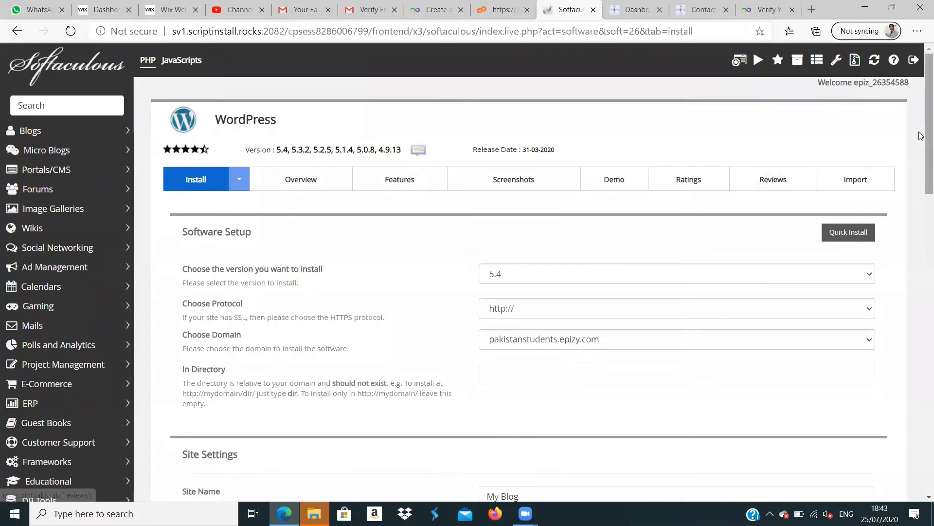
- Try to install WordPress 5.4 on pakistanstudents.epizy.com with the default settings and no theme selected
{"action": "left_click_drag", "start_coordinate": [921, 136], "coordinate": [899, 329]}
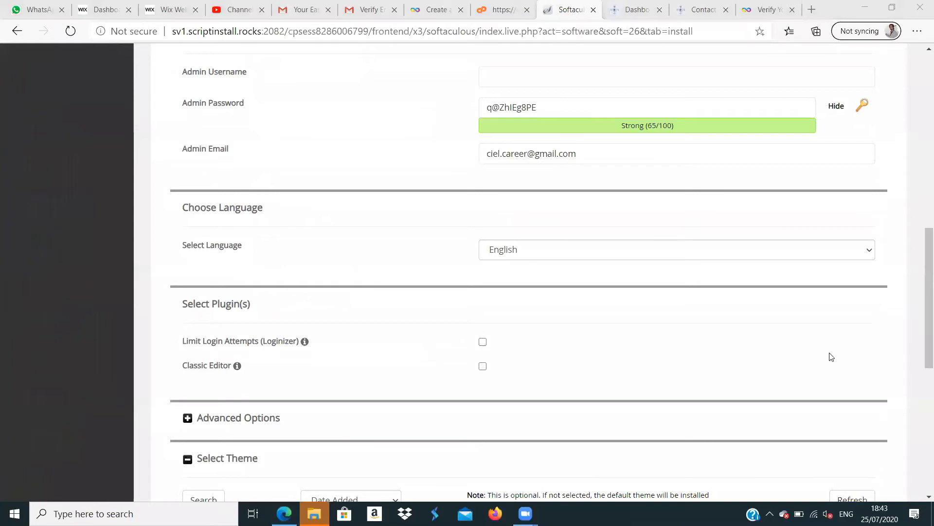
{"action": "left_click_drag", "start_coordinate": [921, 292], "coordinate": [922, 414]}
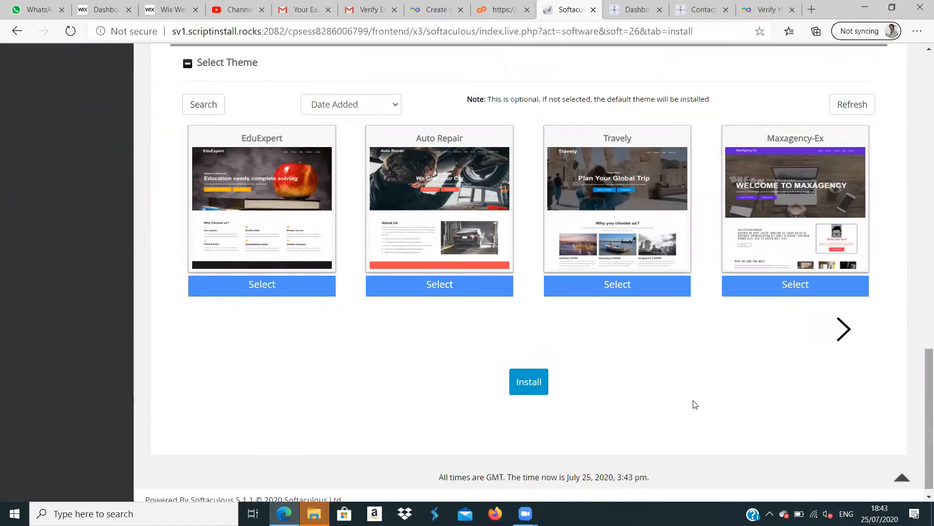
{"action": "left_click", "coordinate": [528, 384]}
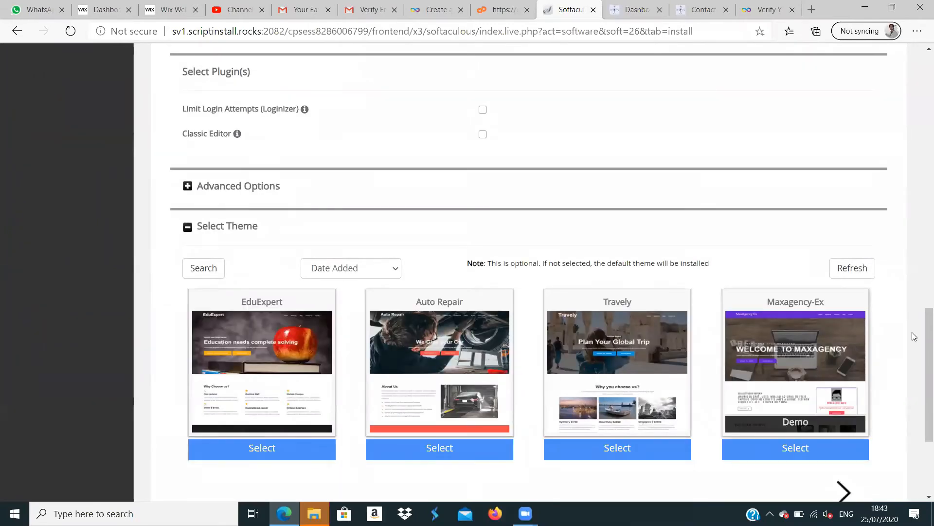
- For the required Admin Username field of the WordPress install form, copy the hosting account username from InfinityFree's account creation page
{"action": "left_click_drag", "start_coordinate": [924, 343], "coordinate": [915, 100]}
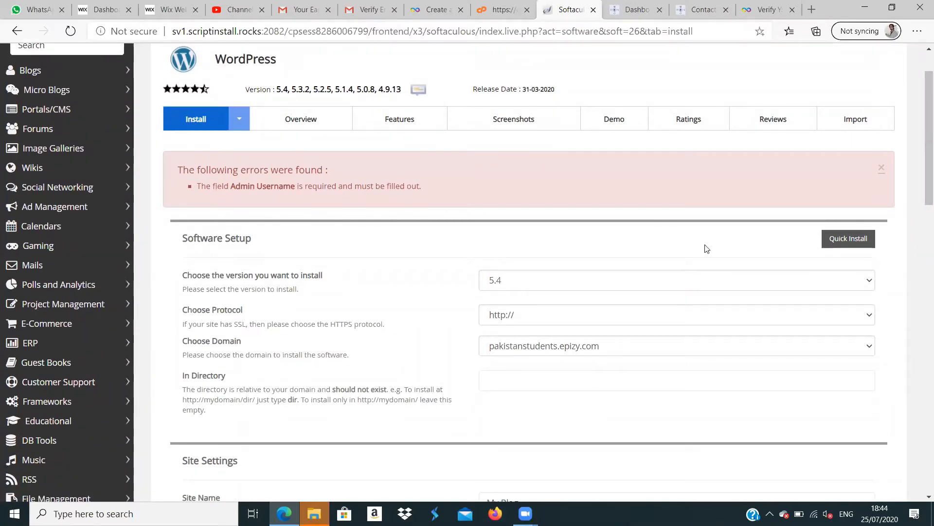
{"action": "scroll", "coordinate": [919, 156], "scroll_direction": "down", "scroll_amount": 1}
{"action": "scroll", "coordinate": [919, 156], "scroll_direction": "down", "scroll_amount": 2}
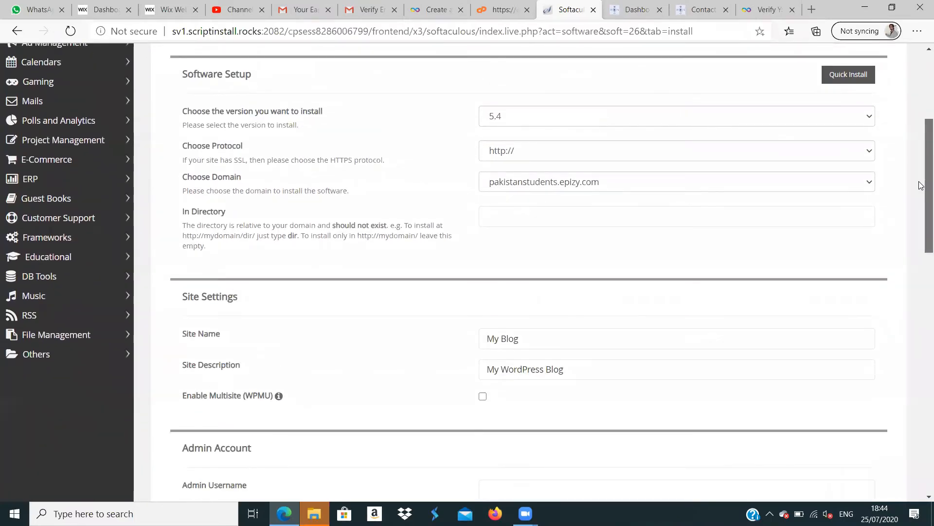
{"action": "scroll", "coordinate": [919, 185], "scroll_direction": "down", "scroll_amount": 1}
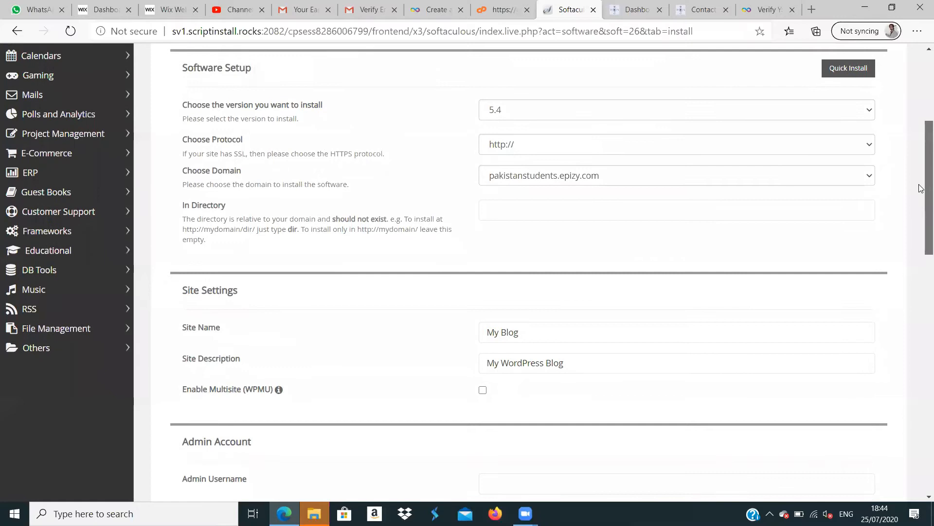
{"action": "scroll", "coordinate": [921, 189], "scroll_direction": "up", "scroll_amount": 3}
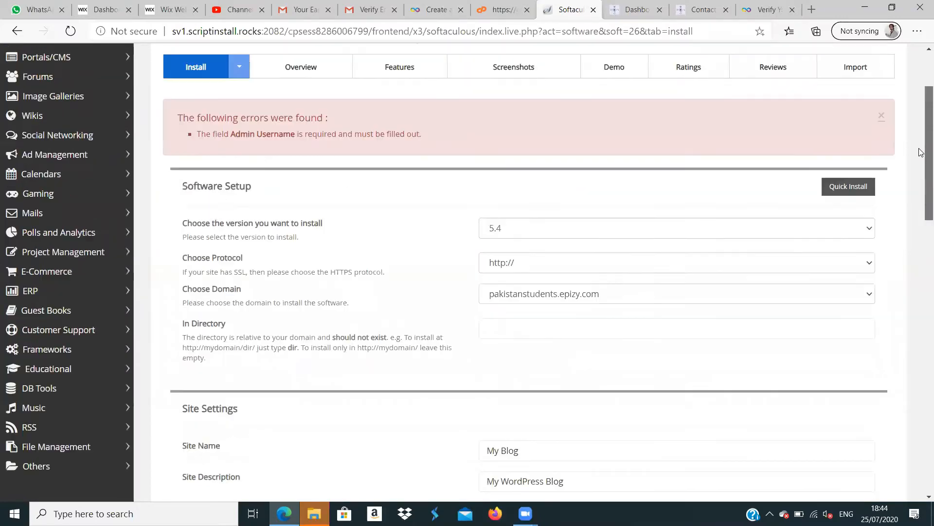
{"action": "scroll", "coordinate": [921, 204], "scroll_direction": "down", "scroll_amount": 5}
{"action": "scroll", "coordinate": [919, 224], "scroll_direction": "down", "scroll_amount": 1}
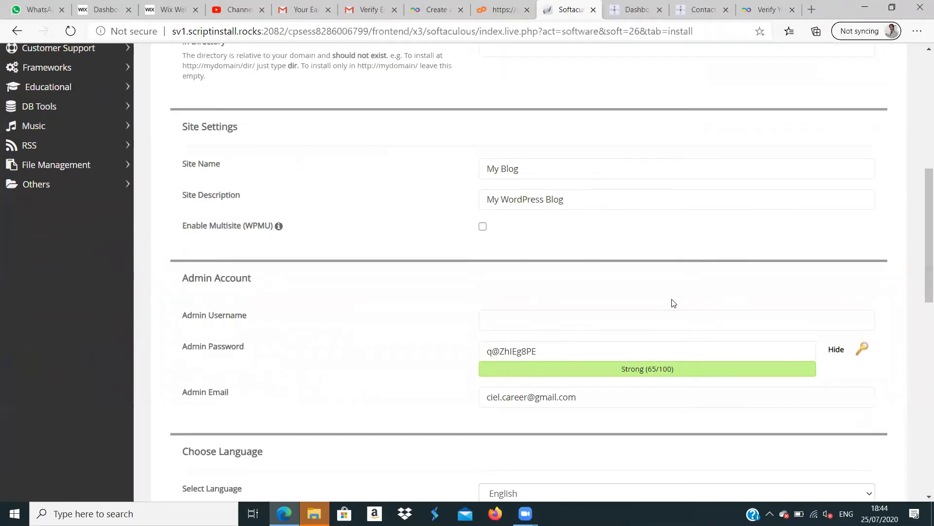
{"action": "left_click", "coordinate": [549, 324]}
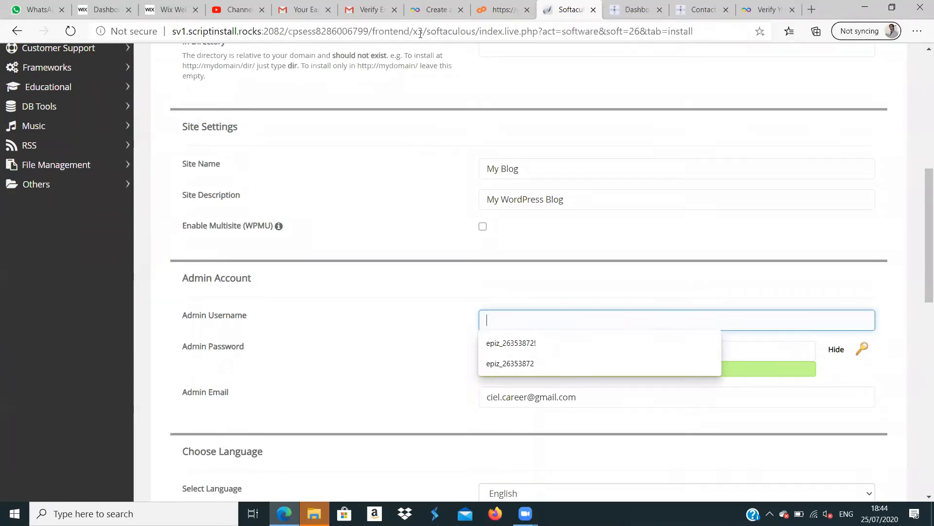
{"action": "left_click", "coordinate": [427, 12]}
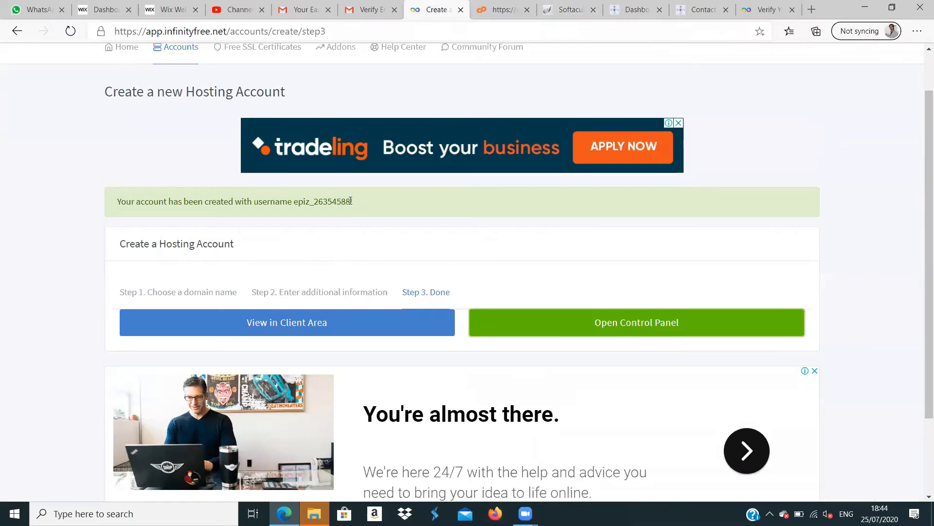
{"action": "left_click_drag", "start_coordinate": [350, 201], "coordinate": [295, 201]}
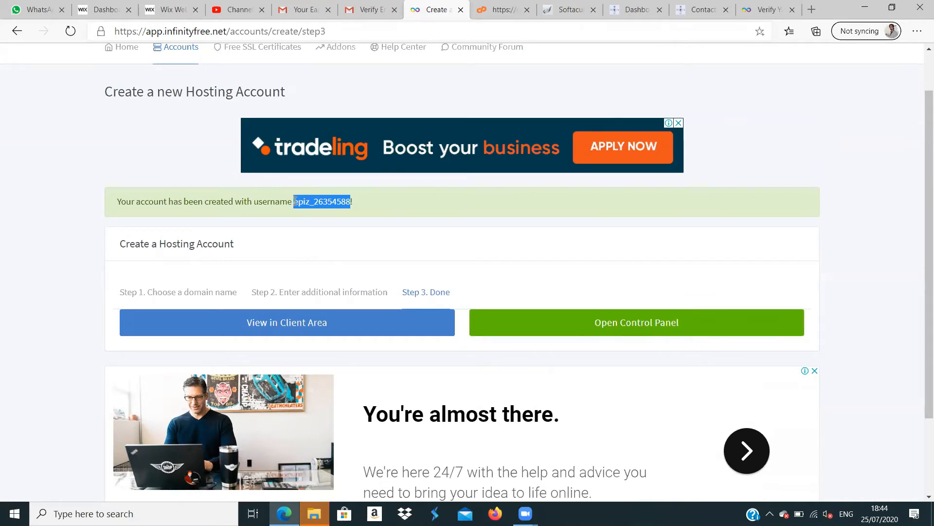
{"action": "right_click", "coordinate": [295, 201]}
{"action": "left_click", "coordinate": [359, 212]}
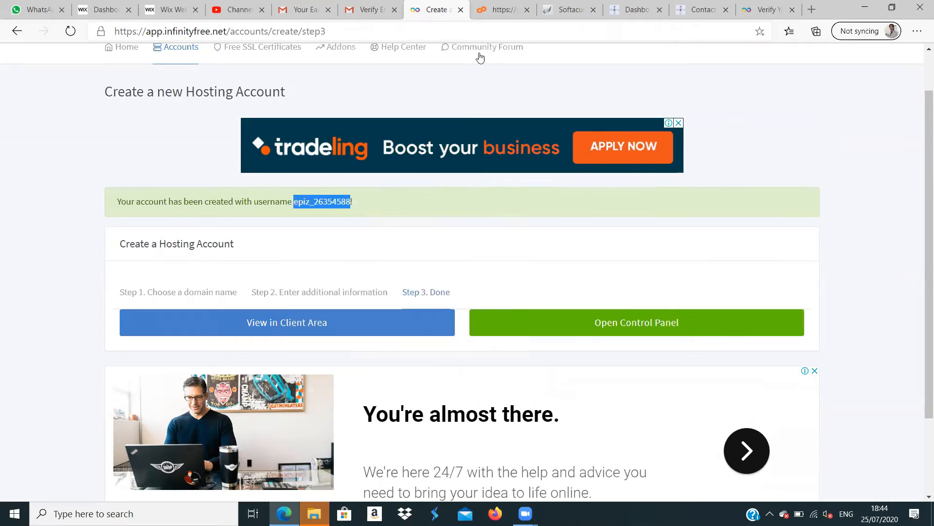
- Paste the hosting account username as the Admin Username in the Softaculous form and install WordPress with the remaining defaults and no theme
{"action": "left_click", "coordinate": [505, 9]}
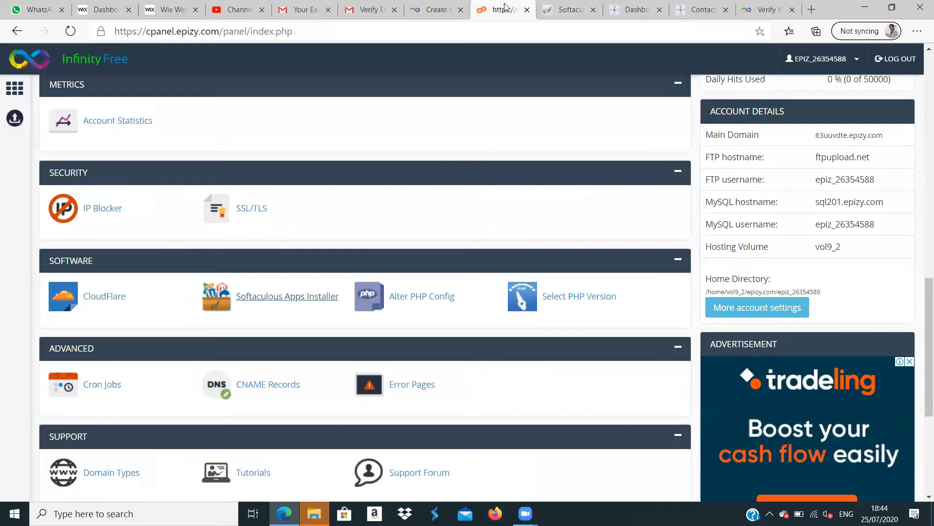
{"action": "left_click", "coordinate": [575, 11]}
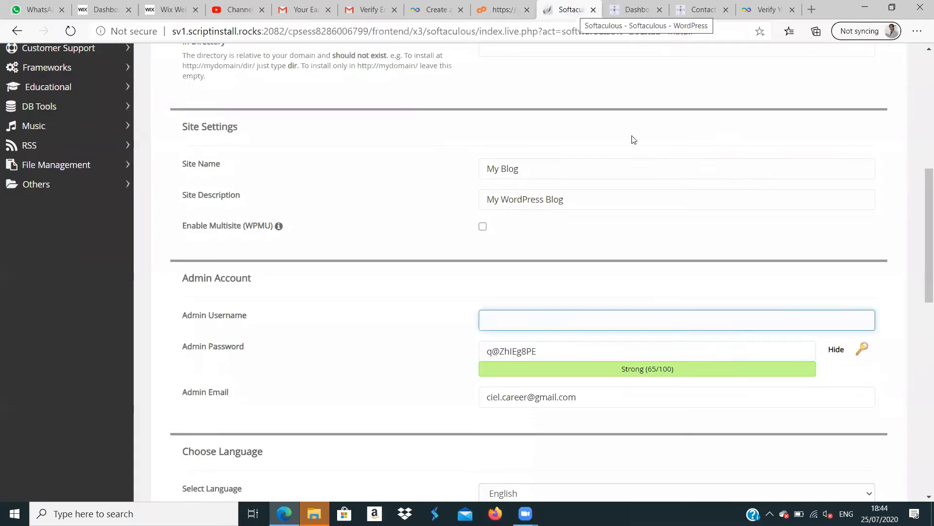
{"action": "key", "text": "ctrl+v"}
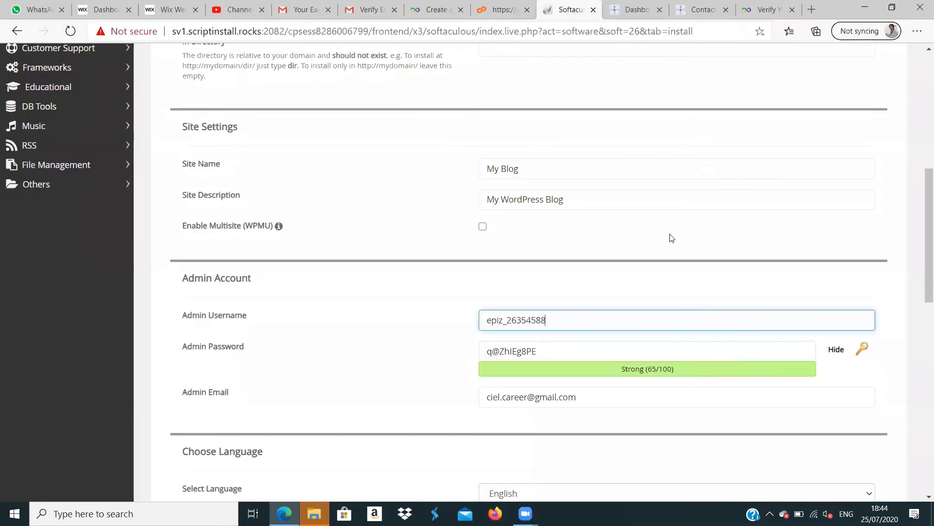
{"action": "left_click_drag", "start_coordinate": [922, 253], "coordinate": [922, 443]}
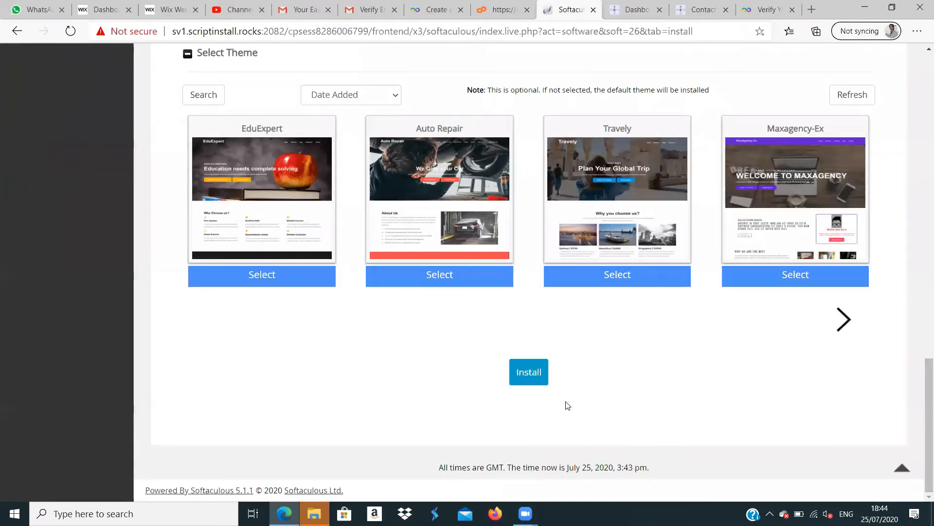
{"action": "left_click", "coordinate": [533, 373]}
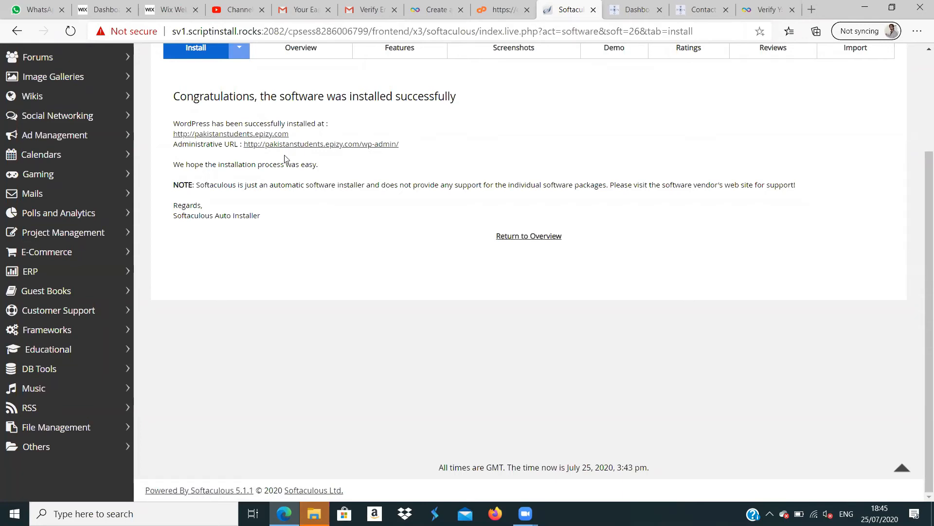
- Open the installed WordPress site and its wp-admin administrative URL in separate new tabs
{"action": "right_click", "coordinate": [275, 134]}
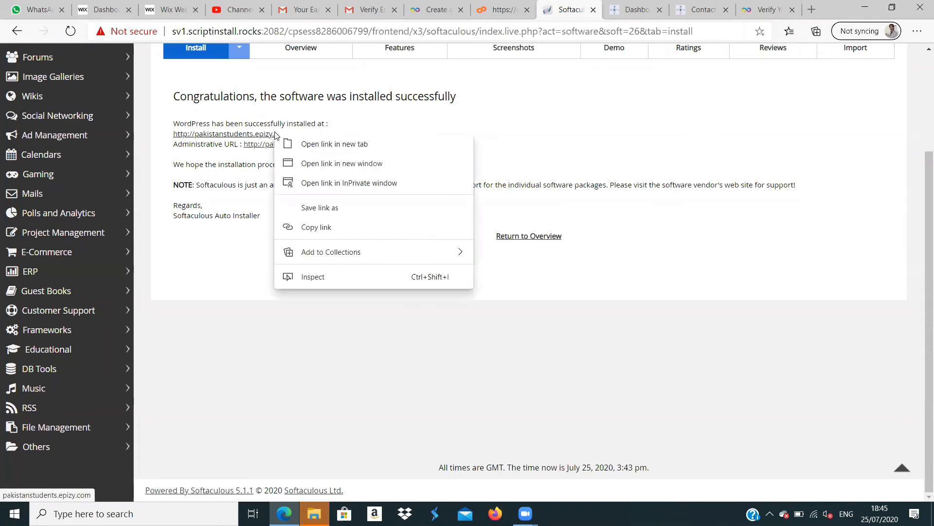
{"action": "left_click", "coordinate": [305, 142]}
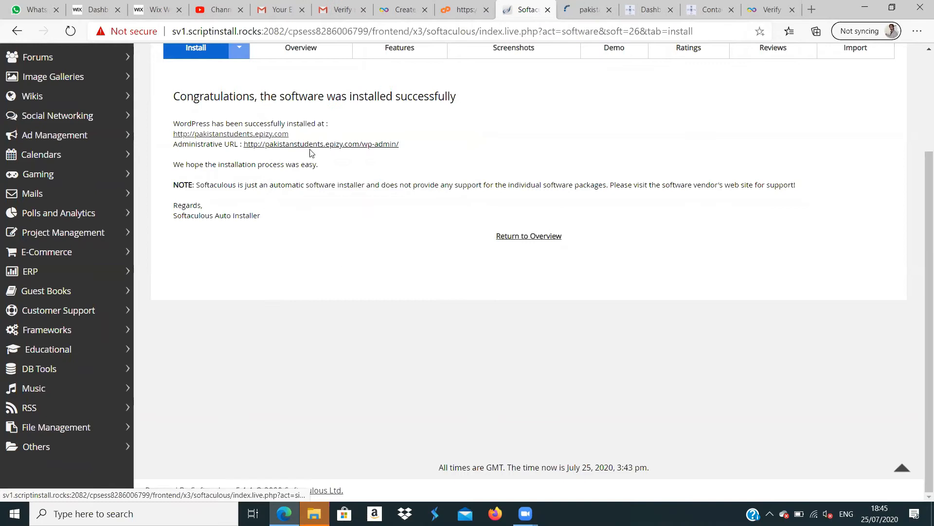
{"action": "right_click", "coordinate": [309, 148]}
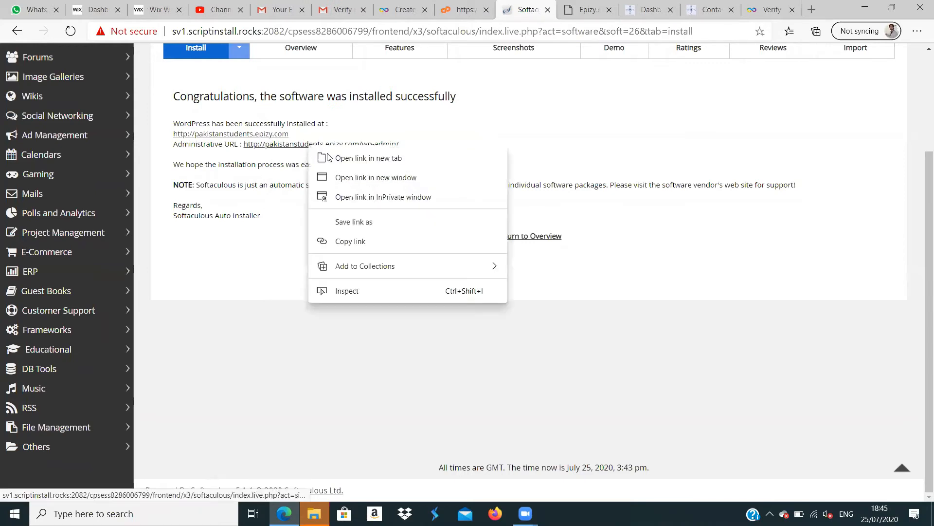
{"action": "left_click", "coordinate": [325, 158]}
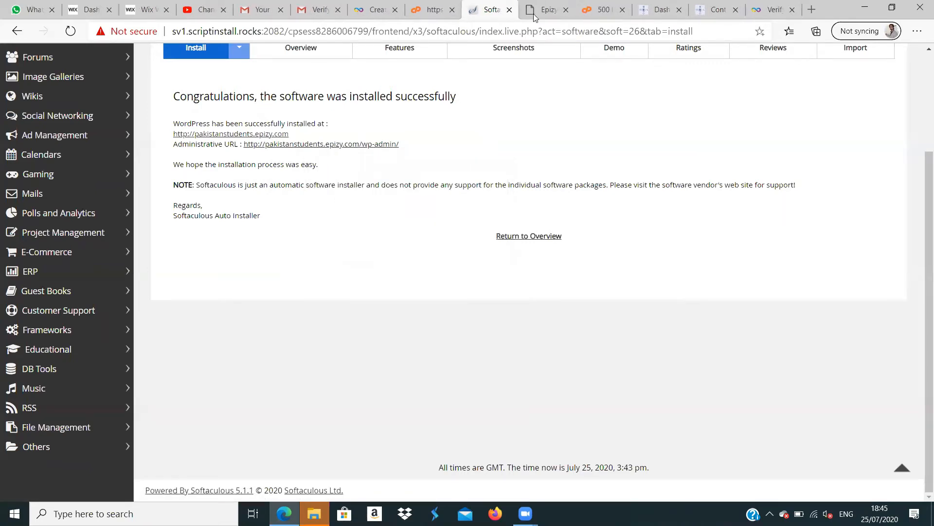
- Check the pakistanstudents.epizy.com page and the administrative page, reloading the administrative one
{"action": "left_click", "coordinate": [549, 16]}
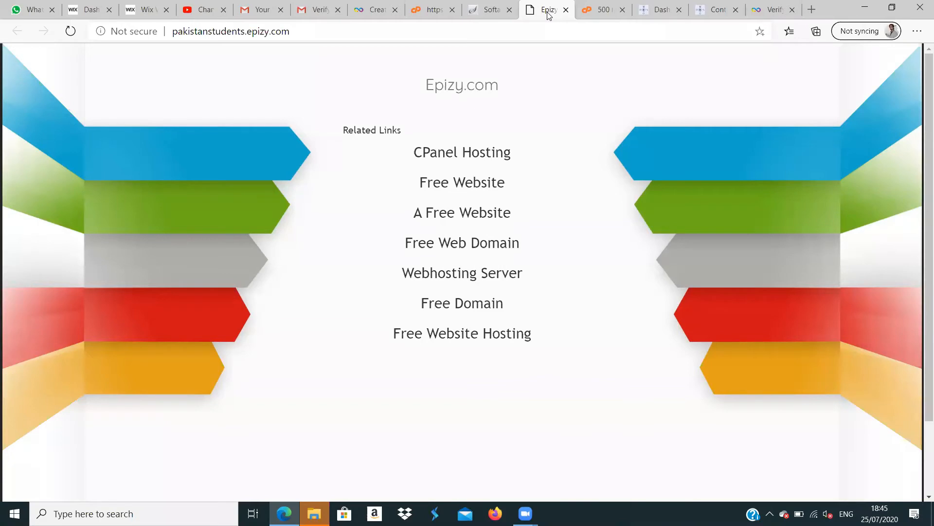
{"action": "left_click", "coordinate": [594, 13]}
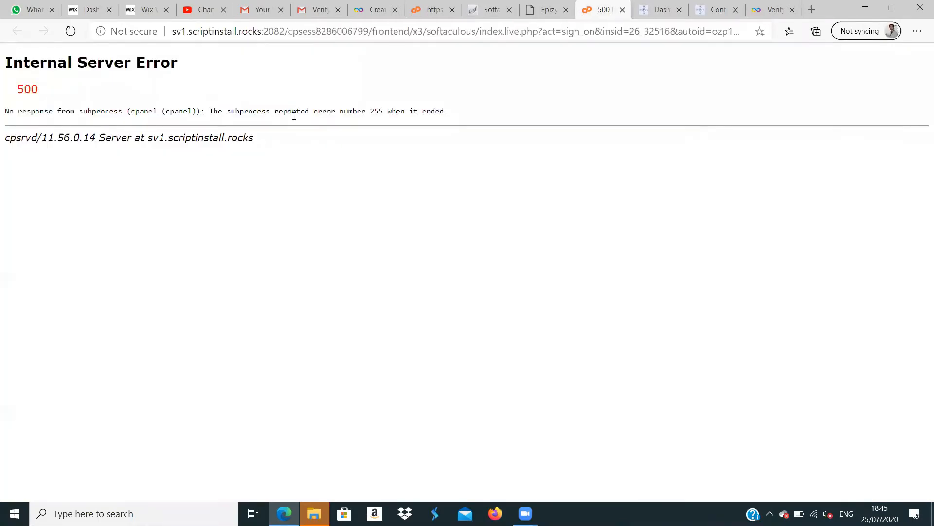
{"action": "left_click", "coordinate": [68, 31]}
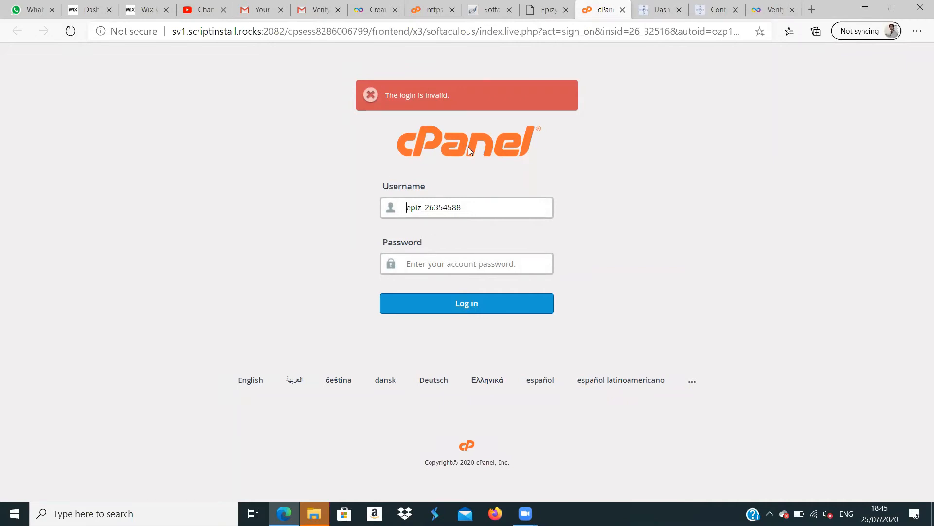
- Read the hosting account details in InfinityFree's "Your new InfinityFree account has been created" e-mail in Gmail and compare them with the cPanel login form
{"action": "left_click", "coordinate": [321, 7]}
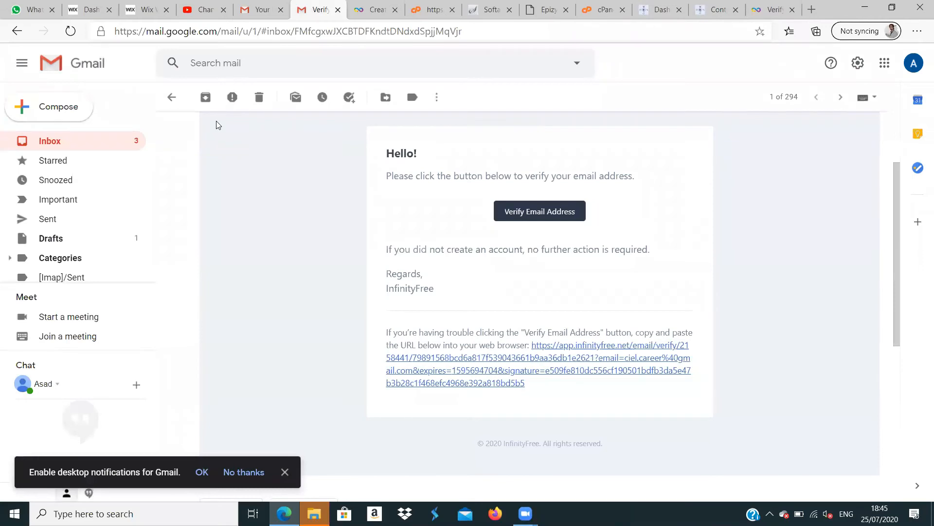
{"action": "left_click", "coordinate": [90, 142]}
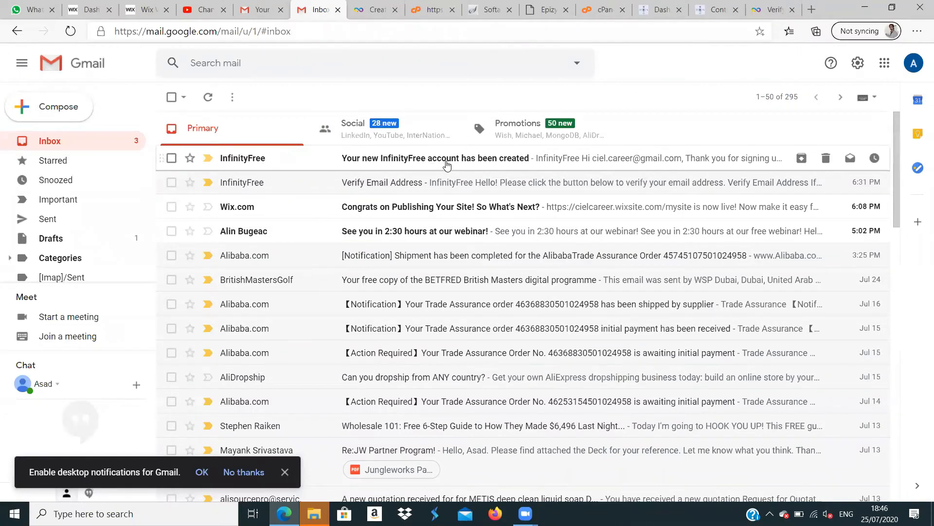
{"action": "left_click", "coordinate": [447, 166]}
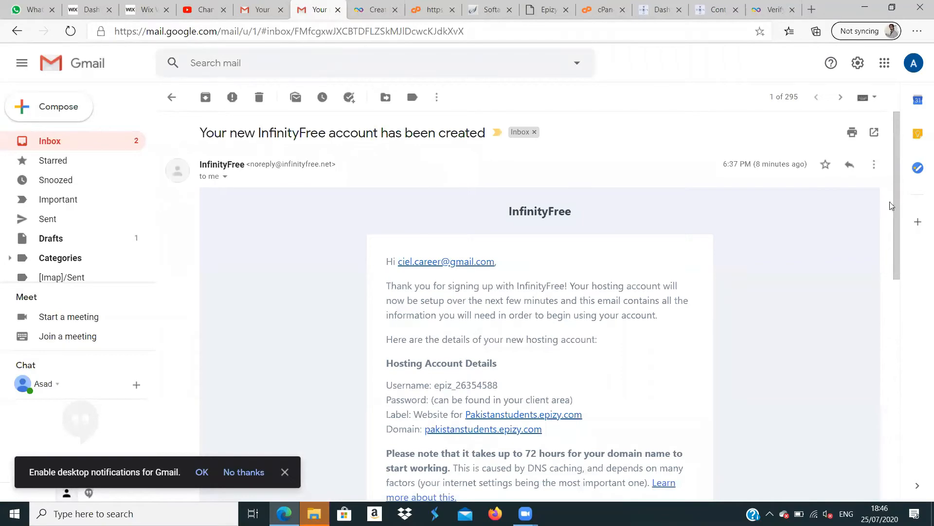
{"action": "left_click_drag", "start_coordinate": [897, 209], "coordinate": [901, 295]}
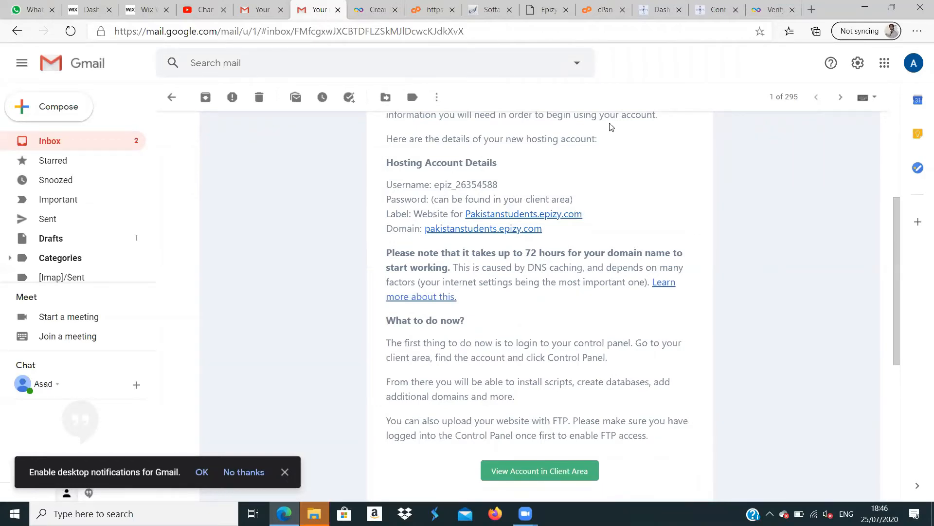
{"action": "left_click", "coordinate": [605, 11]}
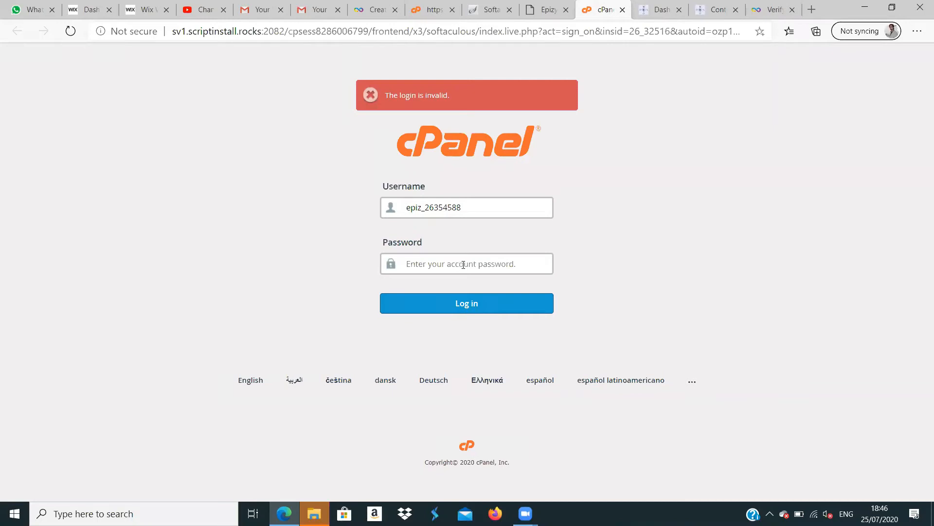
{"action": "left_click", "coordinate": [313, 8]}
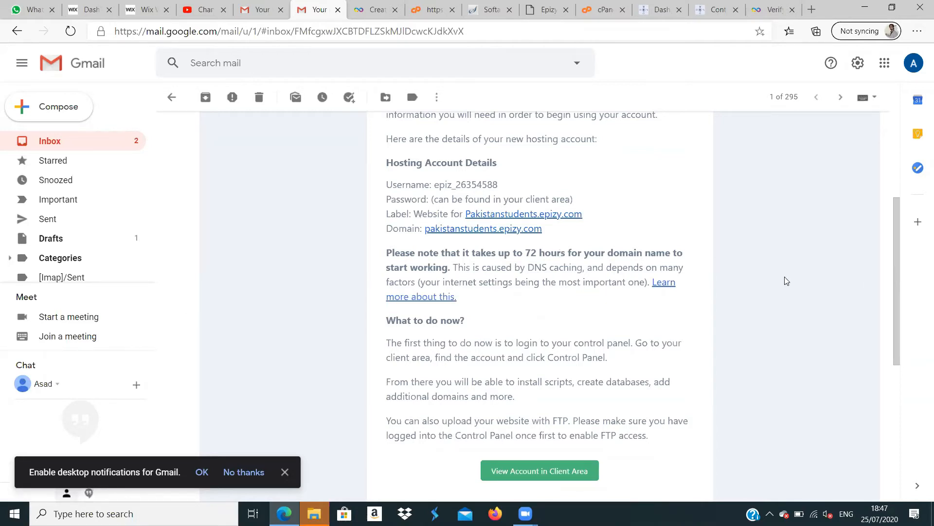
- Read the InfinityFree hosting e-mail and check the pakistanstudents.epizy.com page it links to, closing that page when done
{"action": "scroll", "coordinate": [898, 258], "scroll_direction": "up", "scroll_amount": 3}
{"action": "scroll", "coordinate": [898, 258], "scroll_direction": "down", "scroll_amount": 1}
{"action": "scroll", "coordinate": [900, 263], "scroll_direction": "down", "scroll_amount": 1}
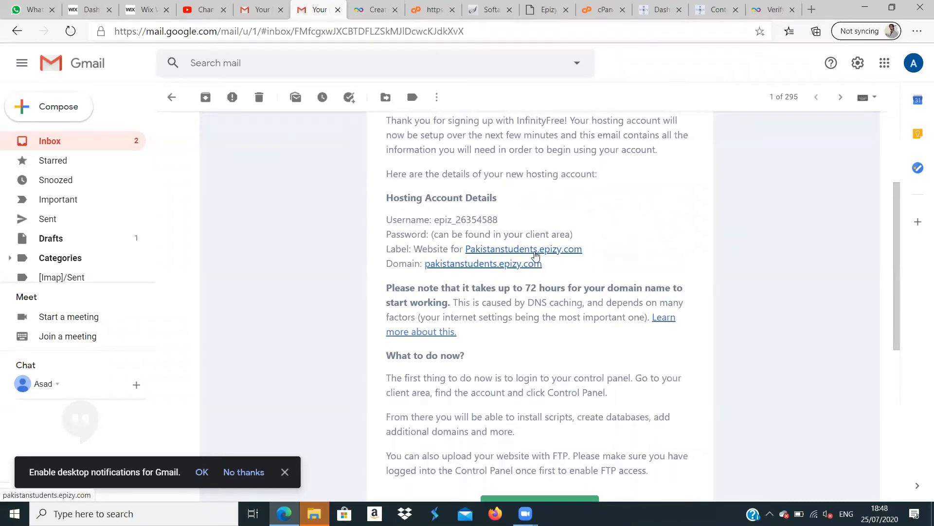
{"action": "left_click", "coordinate": [536, 250]}
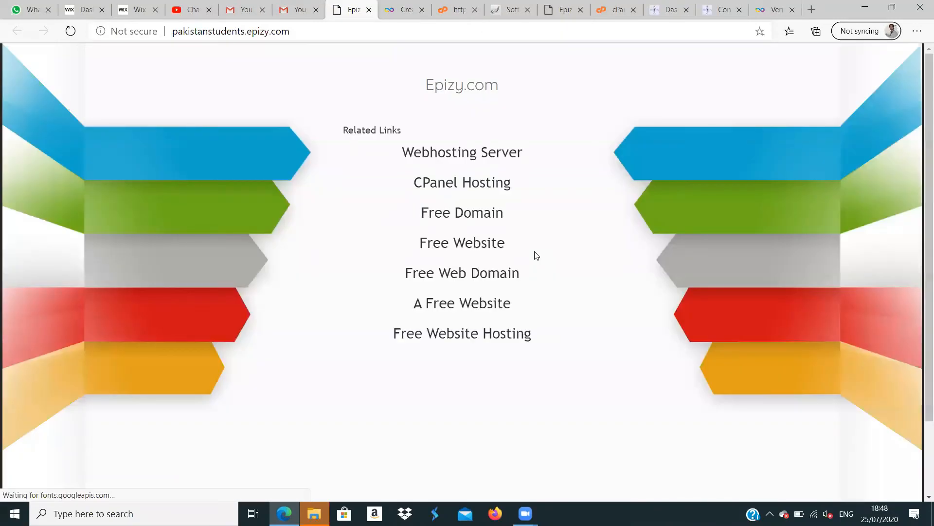
{"action": "left_click", "coordinate": [308, 5]}
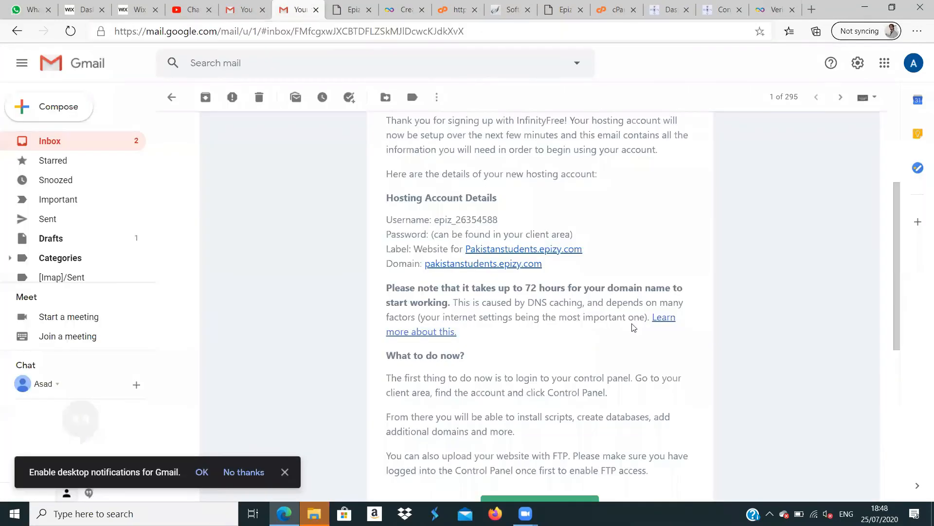
{"action": "left_click_drag", "start_coordinate": [893, 294], "coordinate": [906, 392]}
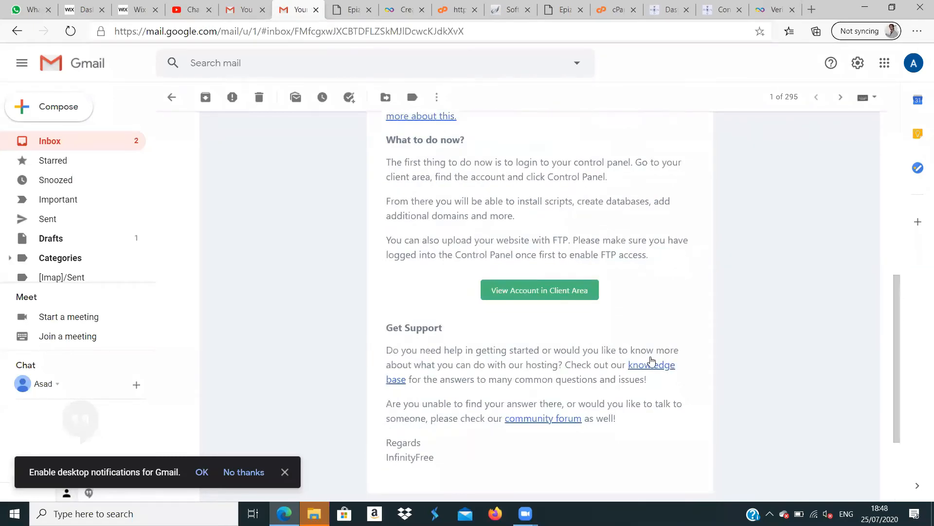
{"action": "left_click", "coordinate": [357, 12]}
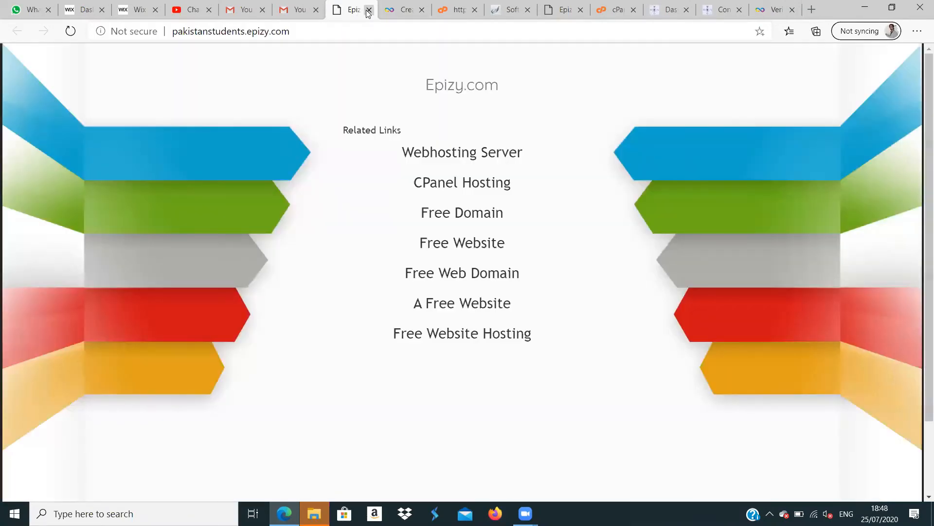
{"action": "left_click", "coordinate": [368, 10]}
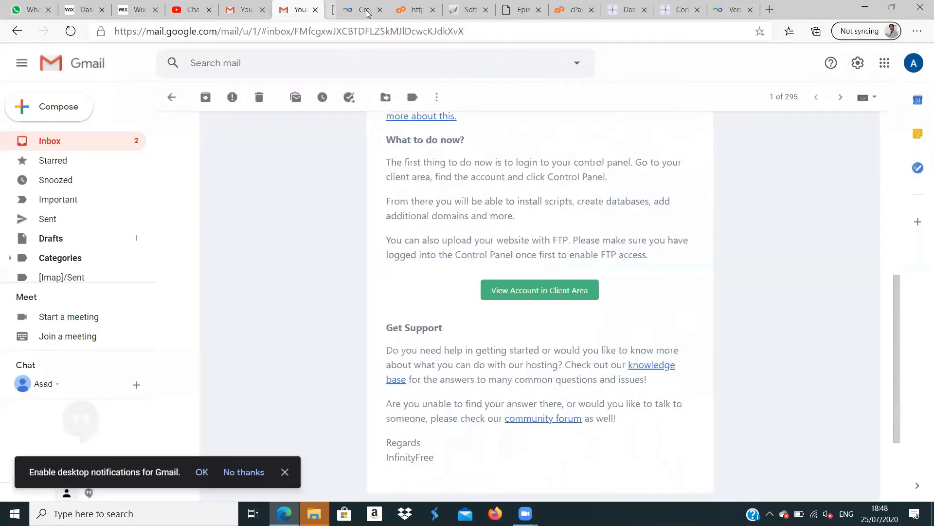
- Open the hosting account in the InfinityFree client area from the e-mail and reveal its FTP and account passwords
{"action": "left_click", "coordinate": [540, 291]}
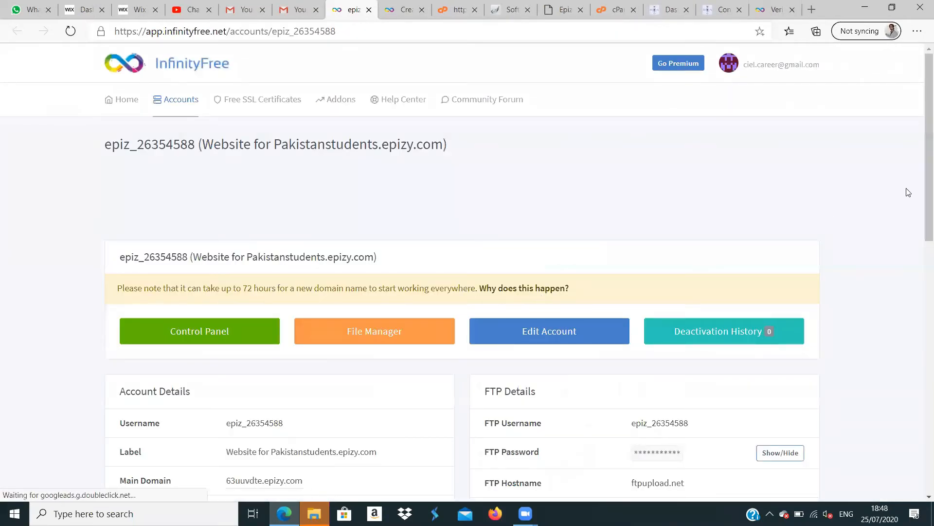
{"action": "left_click_drag", "start_coordinate": [921, 177], "coordinate": [922, 240]}
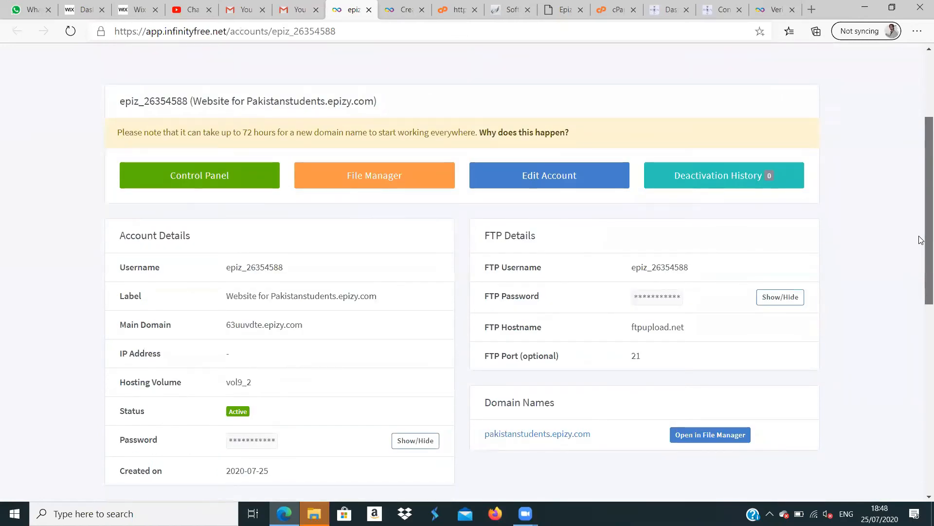
{"action": "left_click_drag", "start_coordinate": [922, 240], "coordinate": [921, 253]}
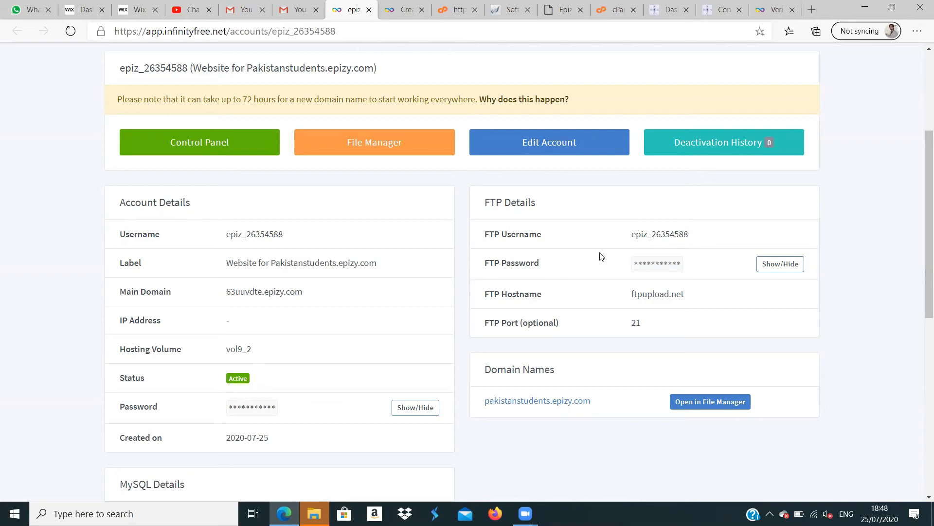
{"action": "left_click", "coordinate": [773, 265]}
{"action": "left_click", "coordinate": [404, 410]}
- Copy the FTP password from the account details, paste it into the cPanel login's password field and reveal it
{"action": "left_click_drag", "start_coordinate": [681, 262], "coordinate": [635, 264]}
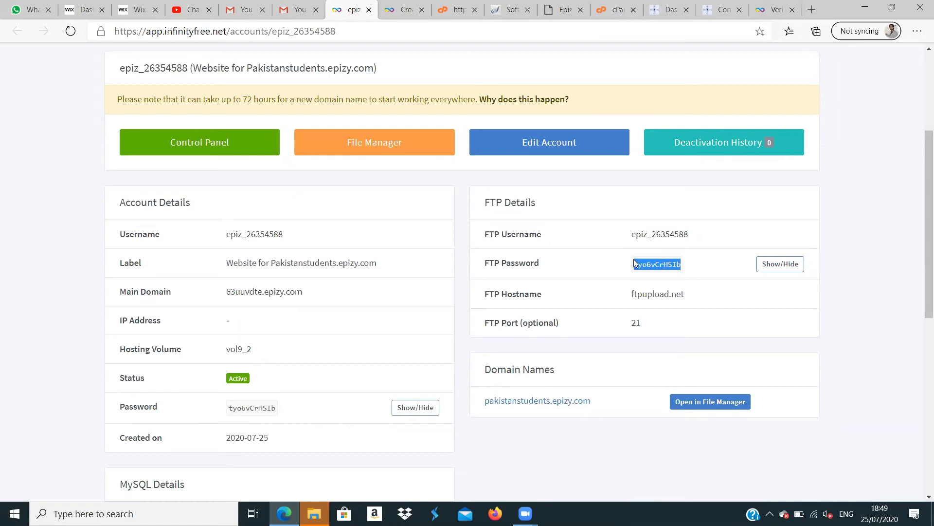
{"action": "right_click", "coordinate": [639, 260]}
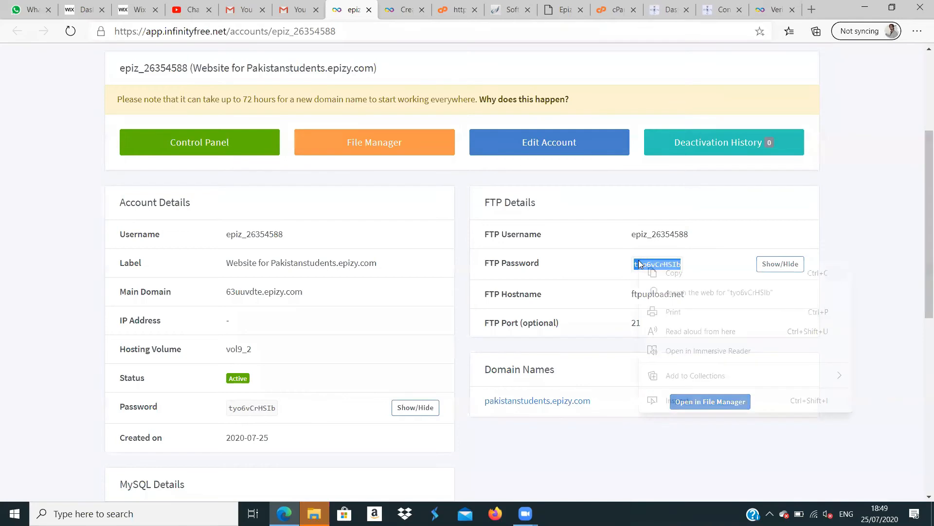
{"action": "left_click", "coordinate": [672, 276]}
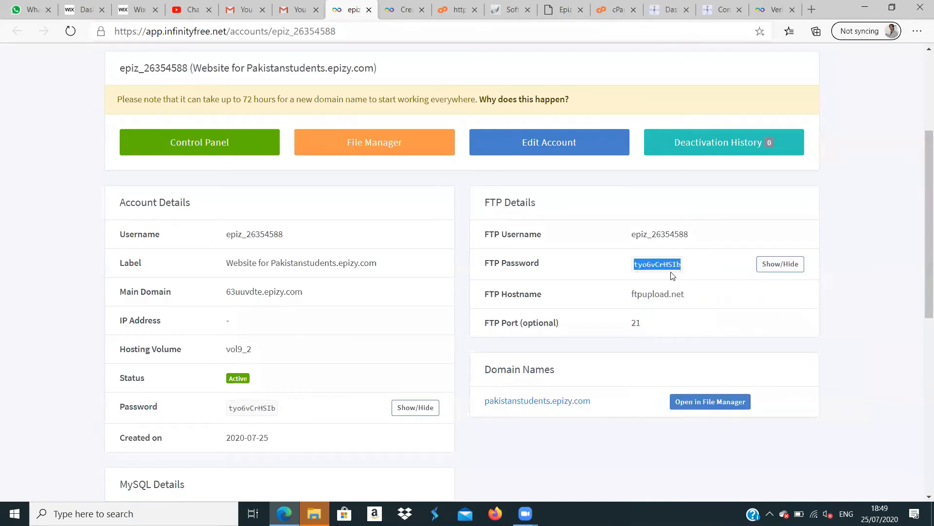
{"action": "left_click", "coordinate": [619, 12]}
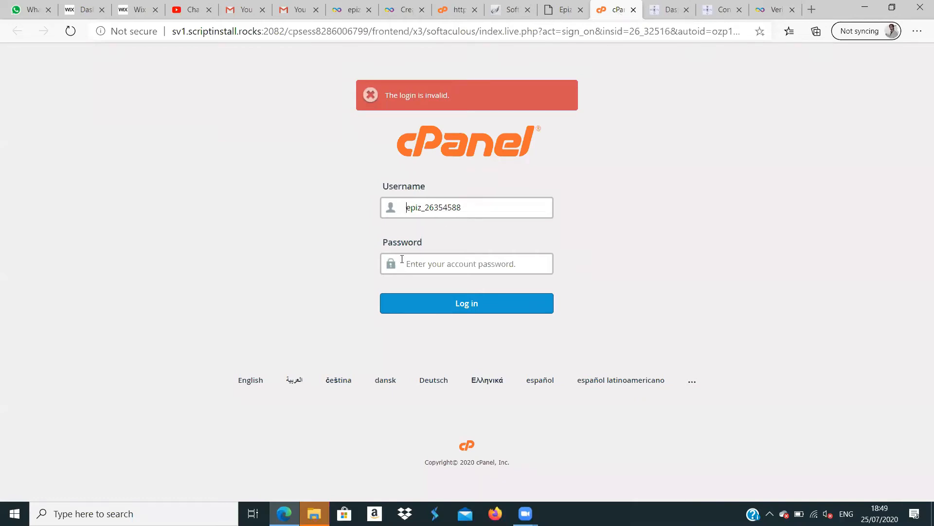
{"action": "left_click", "coordinate": [343, 14]}
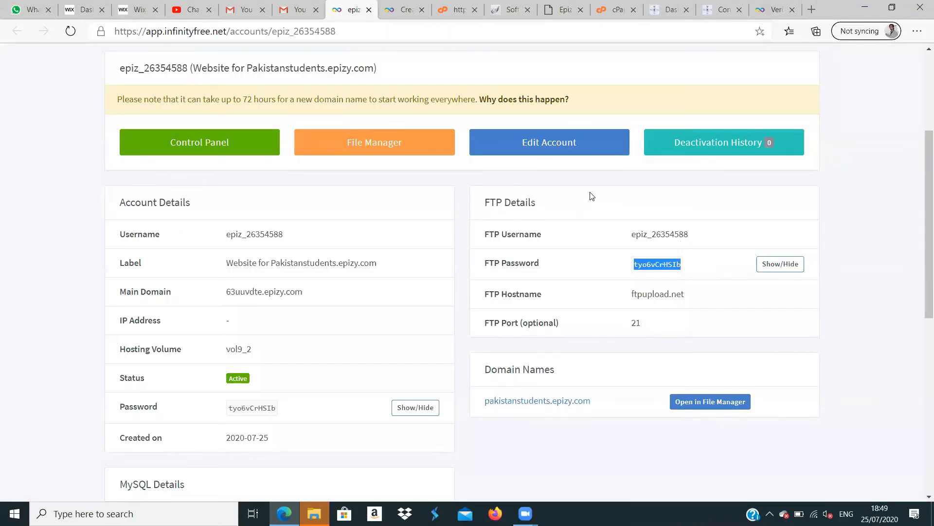
{"action": "left_click", "coordinate": [615, 14]}
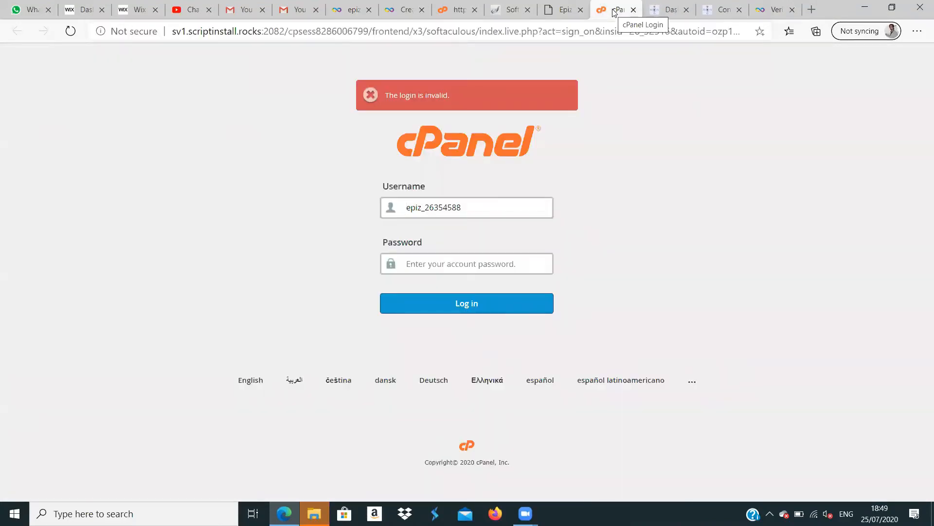
{"action": "left_click", "coordinate": [455, 261]}
{"action": "key", "text": "ctrl+v"}
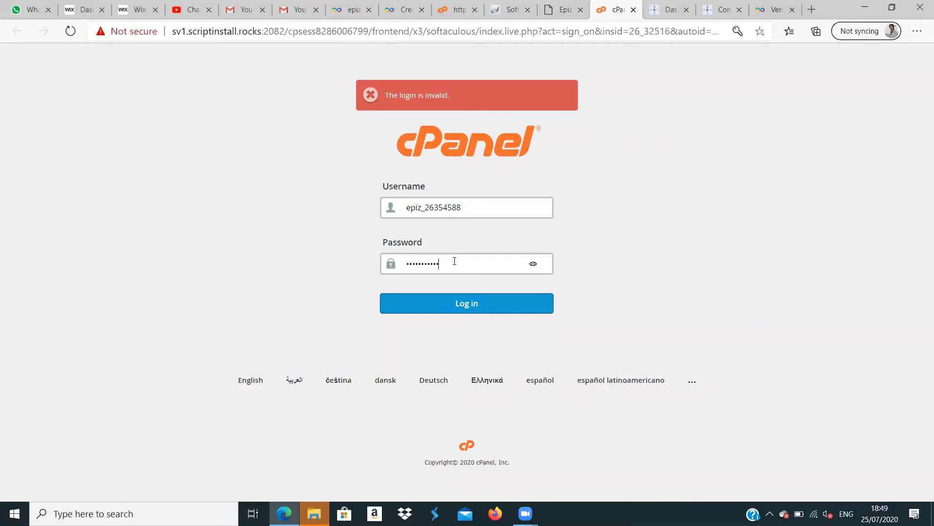
{"action": "left_click", "coordinate": [534, 265]}
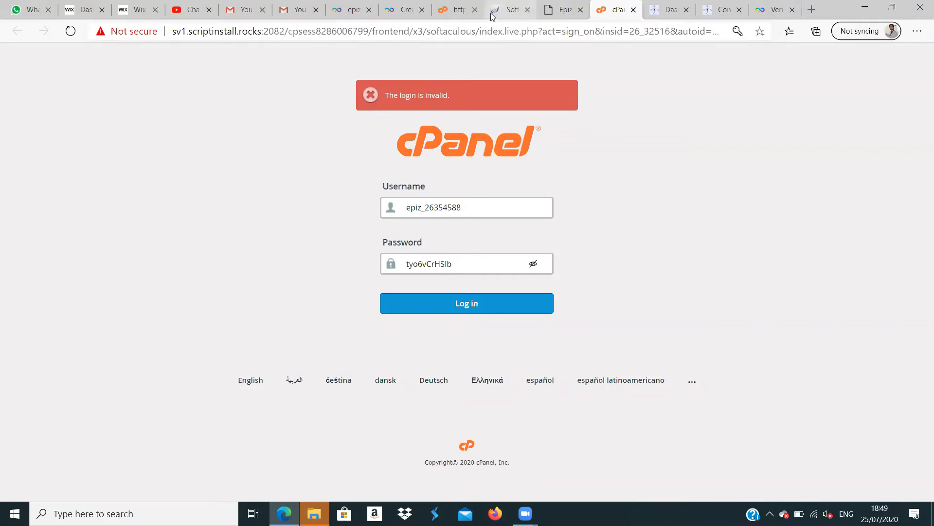
- Check the hosting account creation page, the Softaculous installation page, the control panel and the InfinityFree account details
{"action": "left_click", "coordinate": [401, 11]}
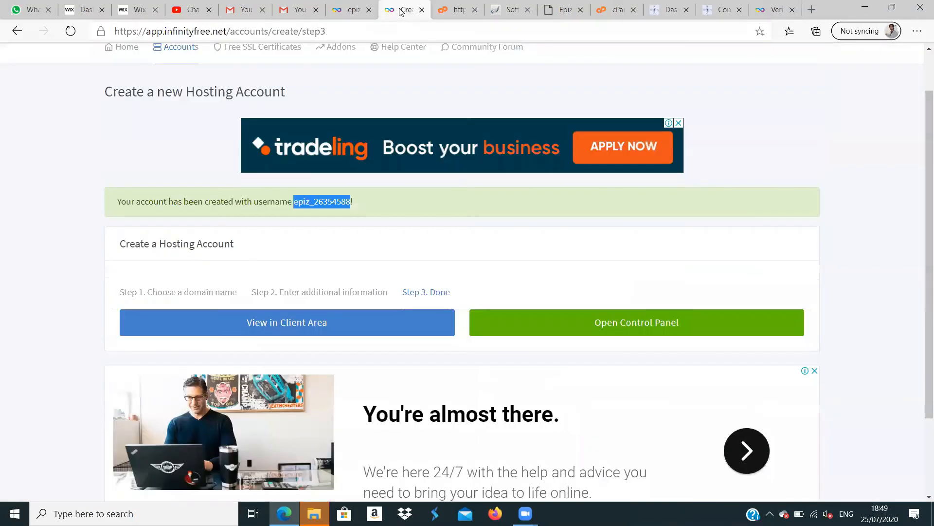
{"action": "left_click", "coordinate": [506, 11]}
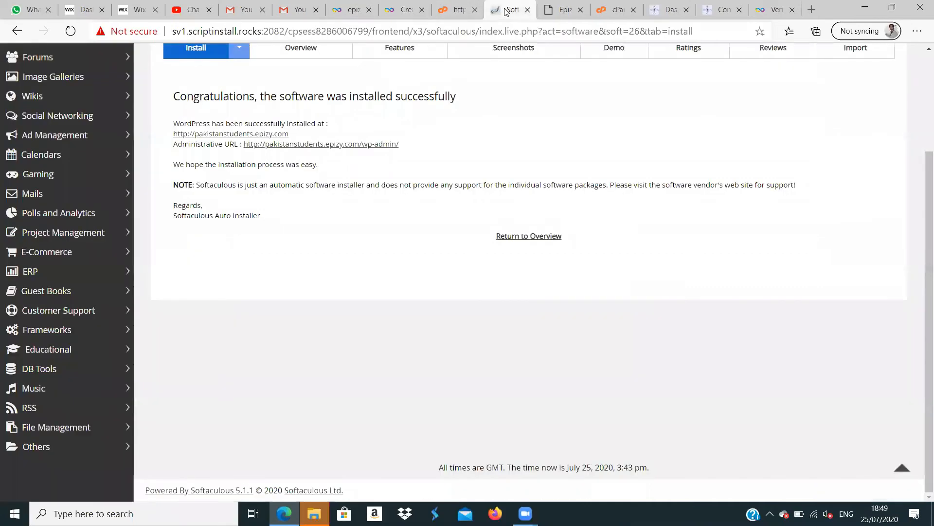
{"action": "left_click", "coordinate": [464, 12]}
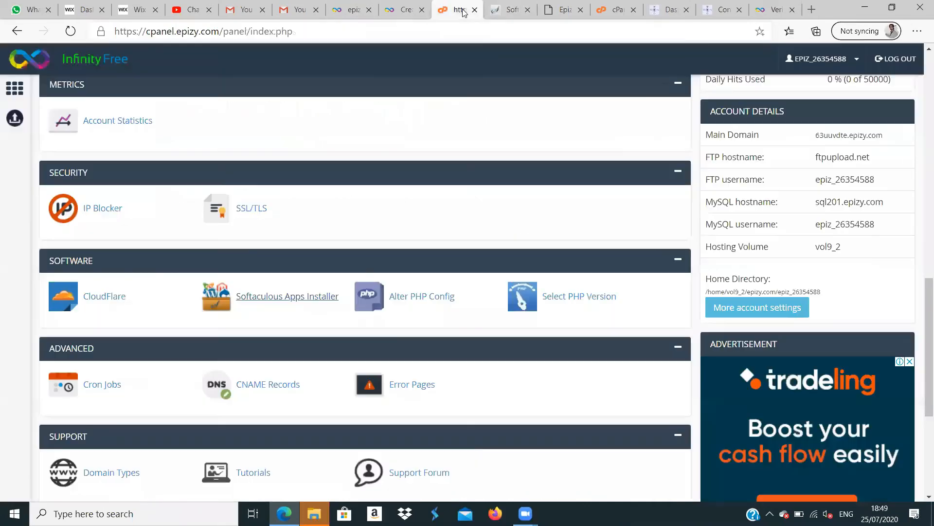
{"action": "left_click", "coordinate": [354, 8]}
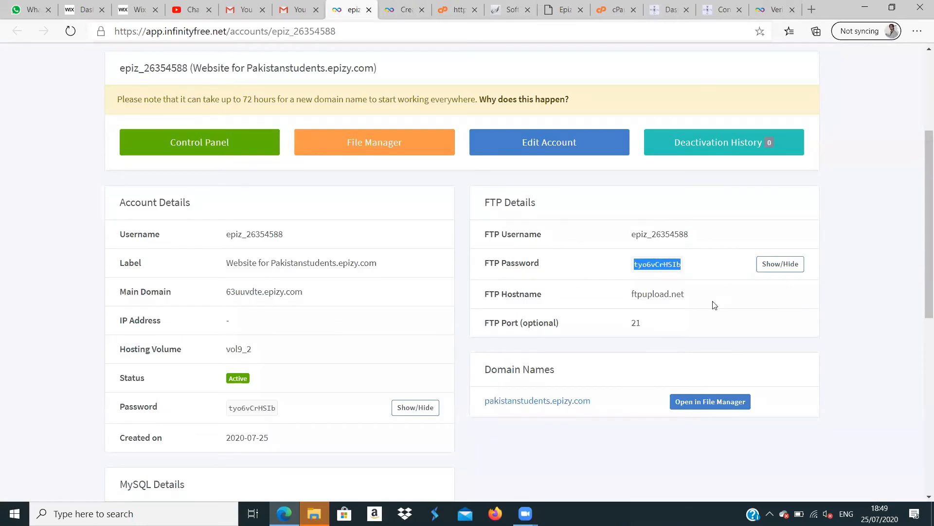
- Try to log in to cPanel with the filled-in credentials and reread the hosting account details in the Gmail message
{"action": "left_click", "coordinate": [606, 15]}
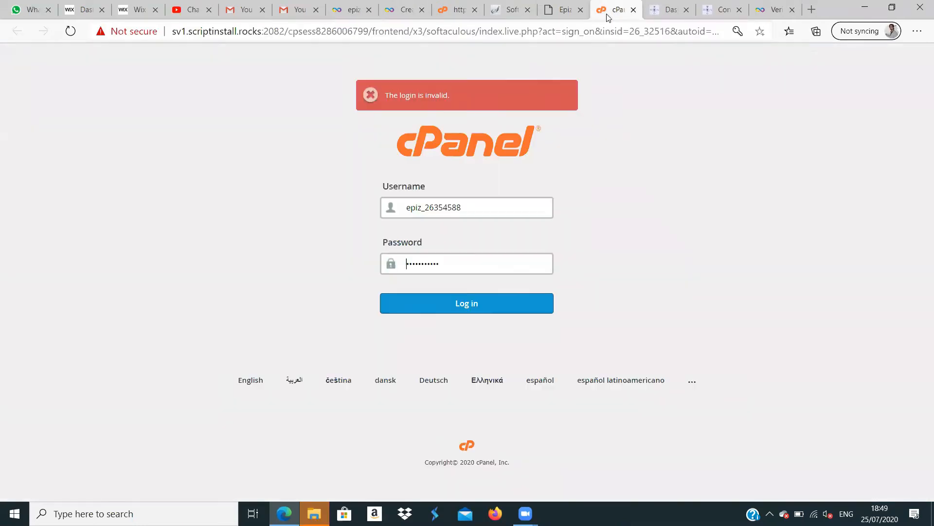
{"action": "left_click", "coordinate": [481, 305]}
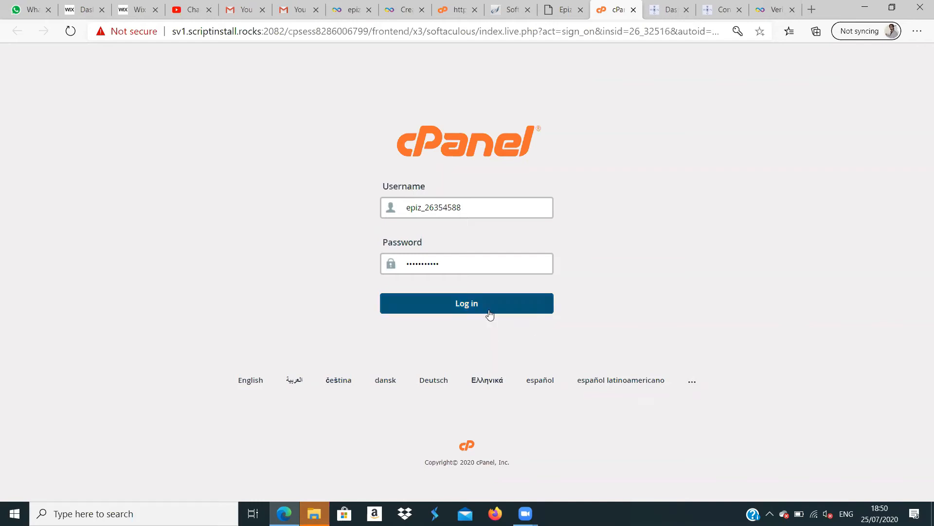
{"action": "left_click", "coordinate": [538, 306]}
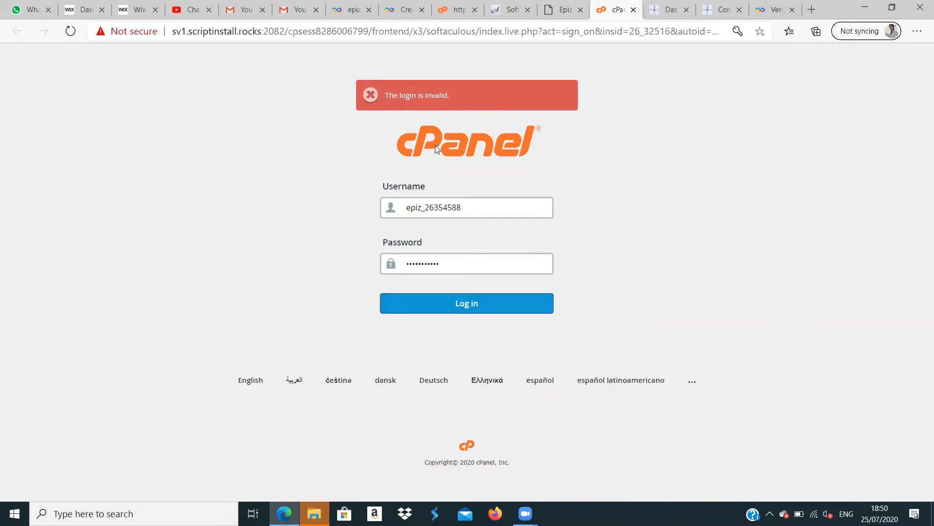
{"action": "left_click", "coordinate": [296, 7]}
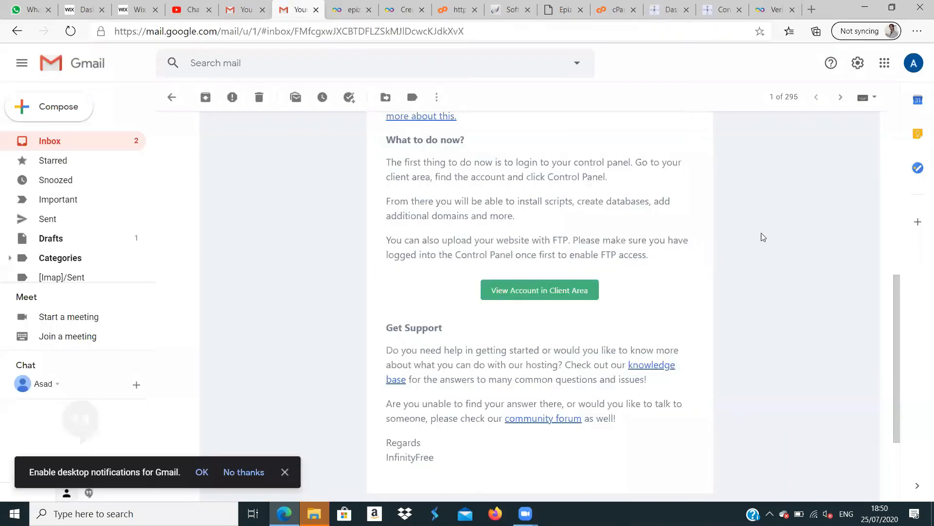
{"action": "left_click_drag", "start_coordinate": [898, 332], "coordinate": [894, 240]}
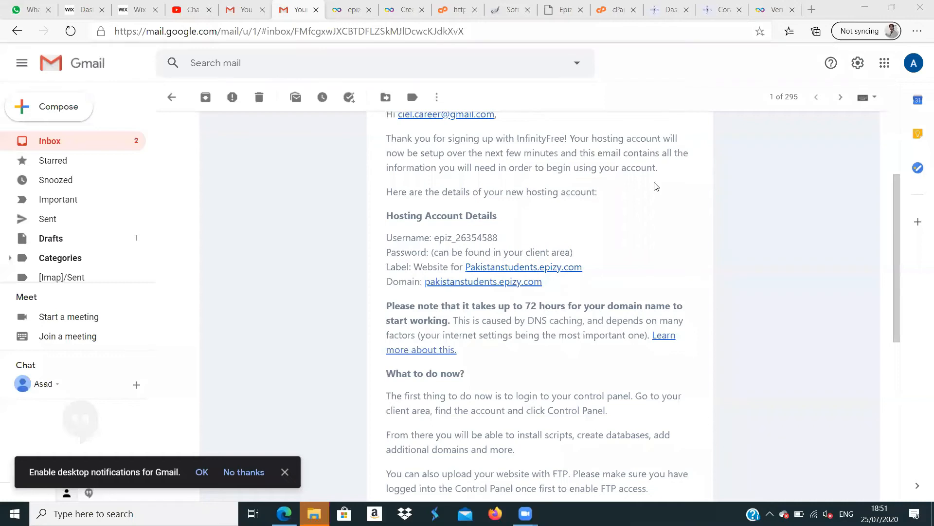
- Open the namecheap.com website in a new browser tab
{"action": "left_click", "coordinate": [811, 14]}
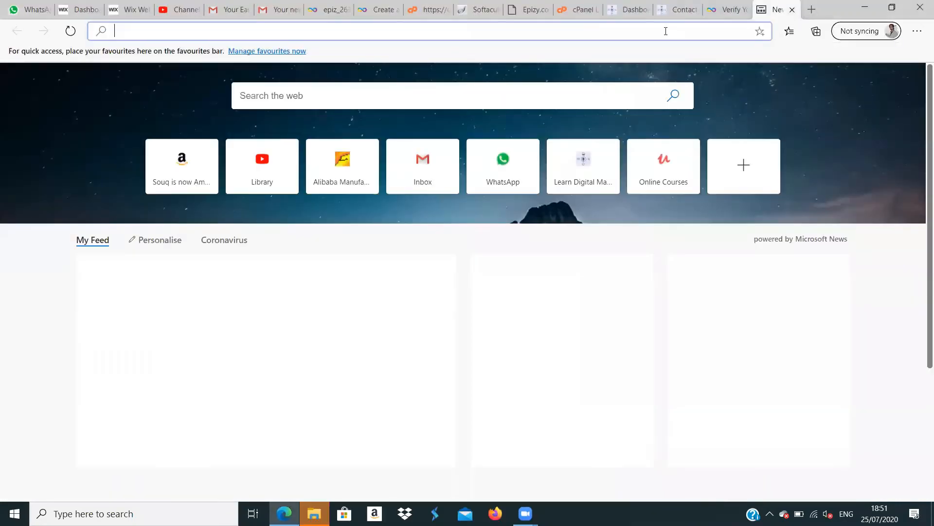
{"action": "type", "text": "namecheap.com"}
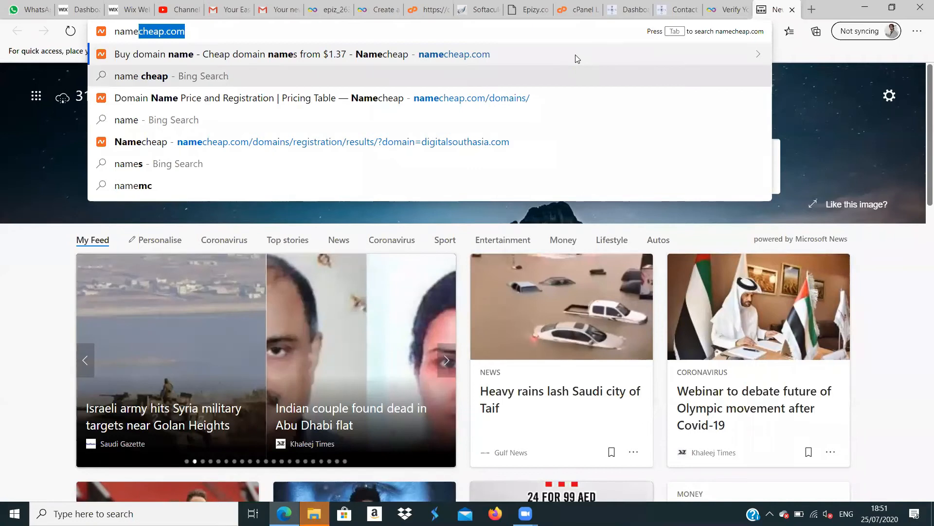
{"action": "left_click", "coordinate": [543, 52]}
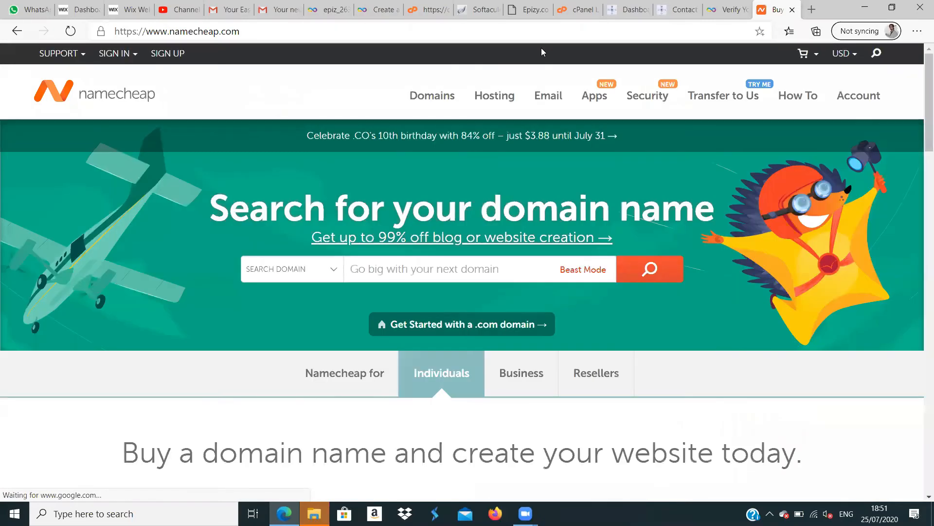
- Search Namecheap for the domain name dsastudents.com
{"action": "left_click", "coordinate": [475, 272]}
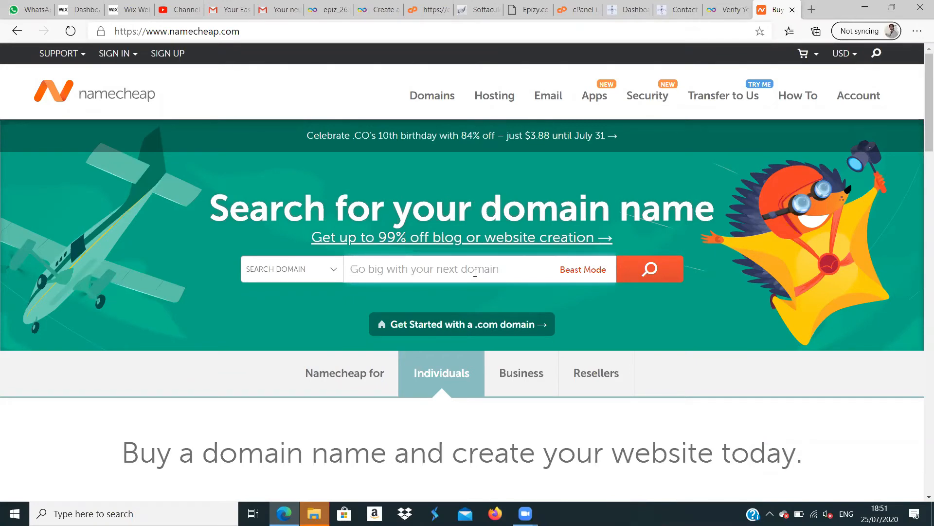
{"action": "type", "text": "st"}
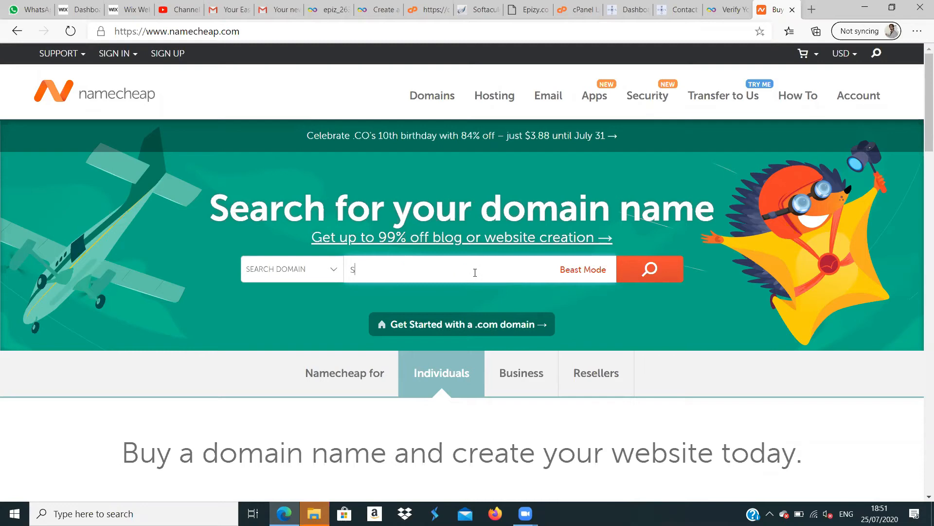
{"action": "key", "text": "BackSpace"}
{"action": "key", "text": "BackSpace"}
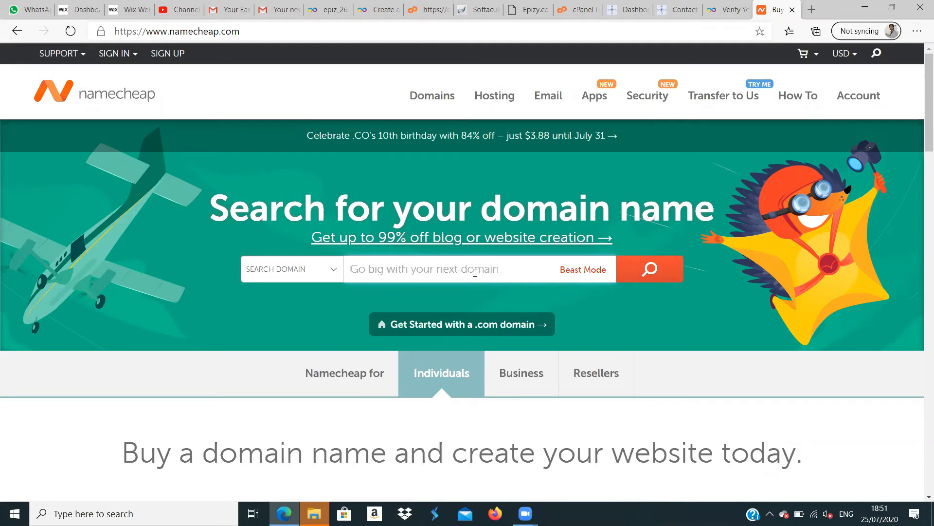
{"action": "type", "text": "dsa"}
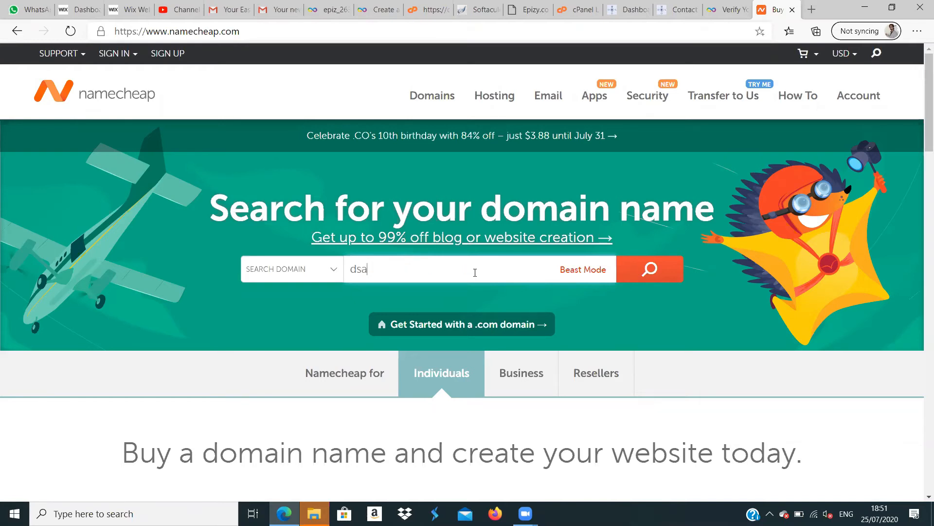
{"action": "type", "text": "students"}
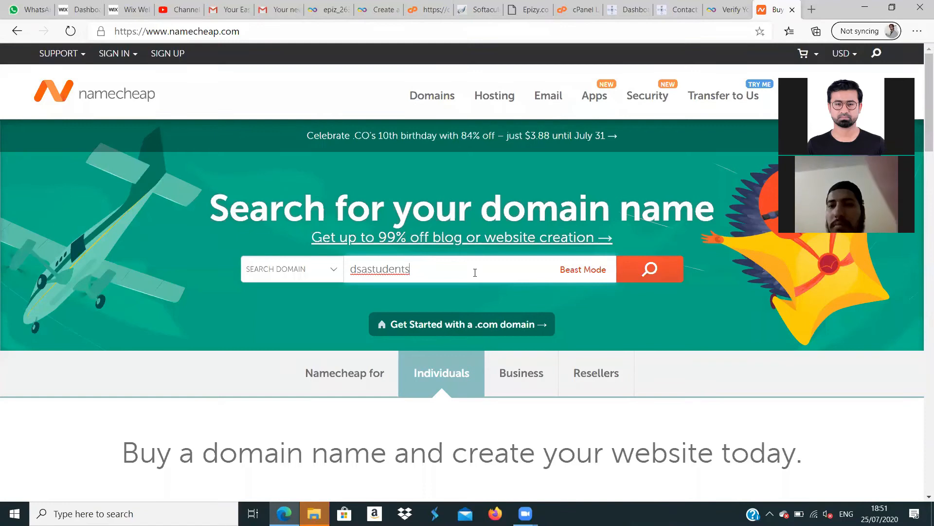
{"action": "type", "text": ".com"}
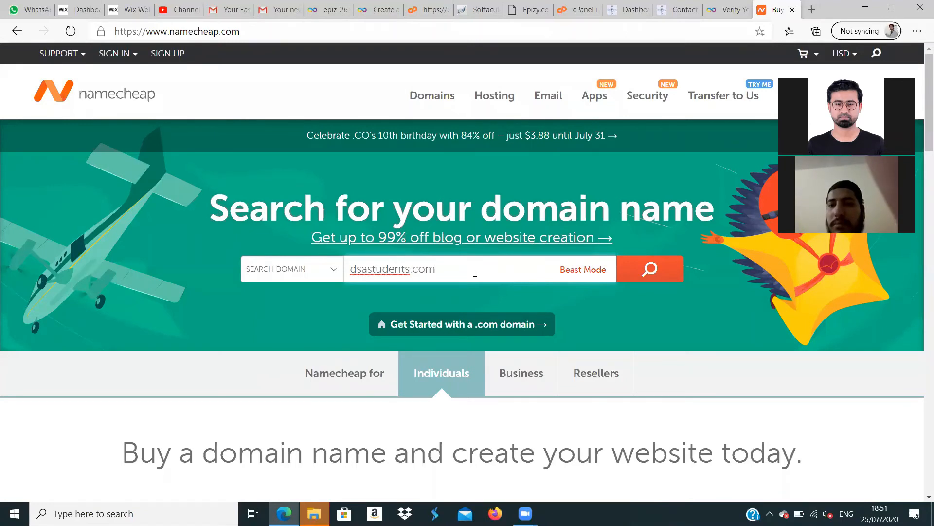
{"action": "left_click", "coordinate": [642, 270]}
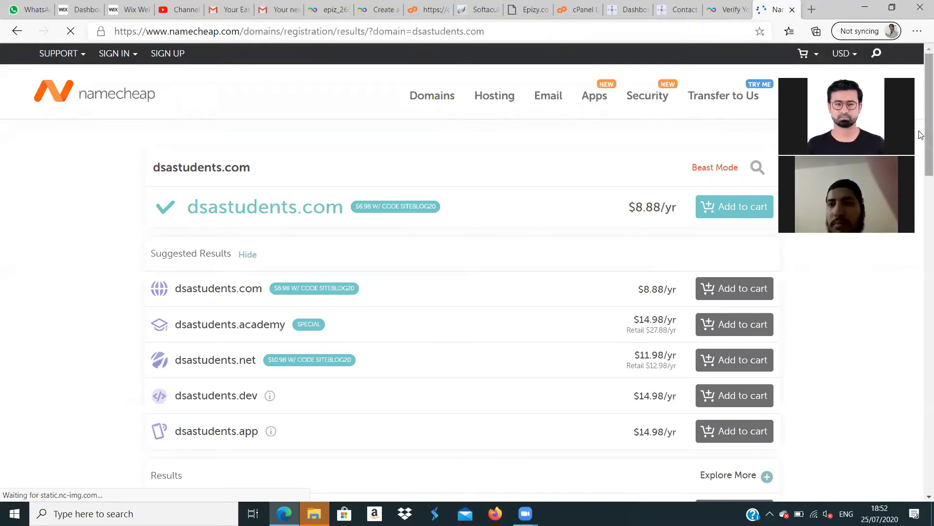
- Add the dsastudents.xyz domain from the search results to the cart
{"action": "scroll", "coordinate": [922, 155], "scroll_direction": "down", "scroll_amount": 1}
{"action": "scroll", "coordinate": [921, 160], "scroll_direction": "down", "scroll_amount": 4}
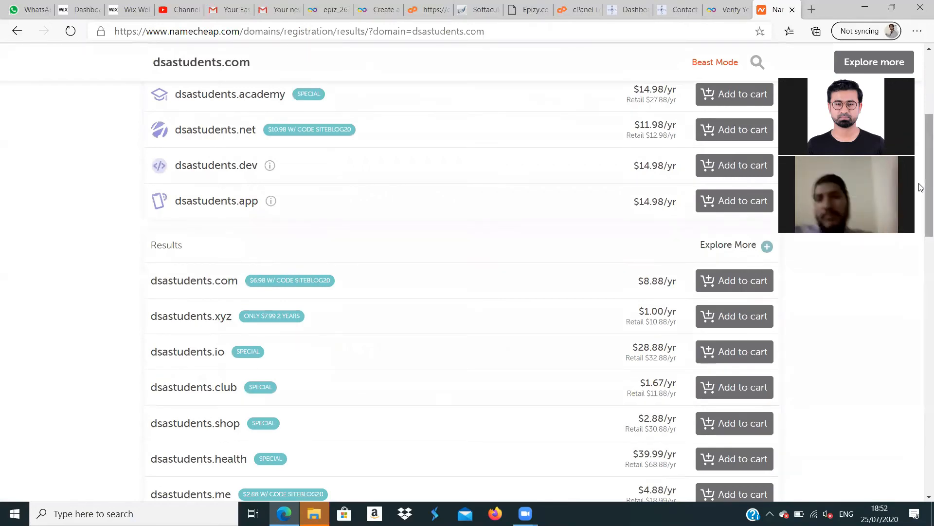
{"action": "left_click_drag", "start_coordinate": [921, 176], "coordinate": [920, 200]}
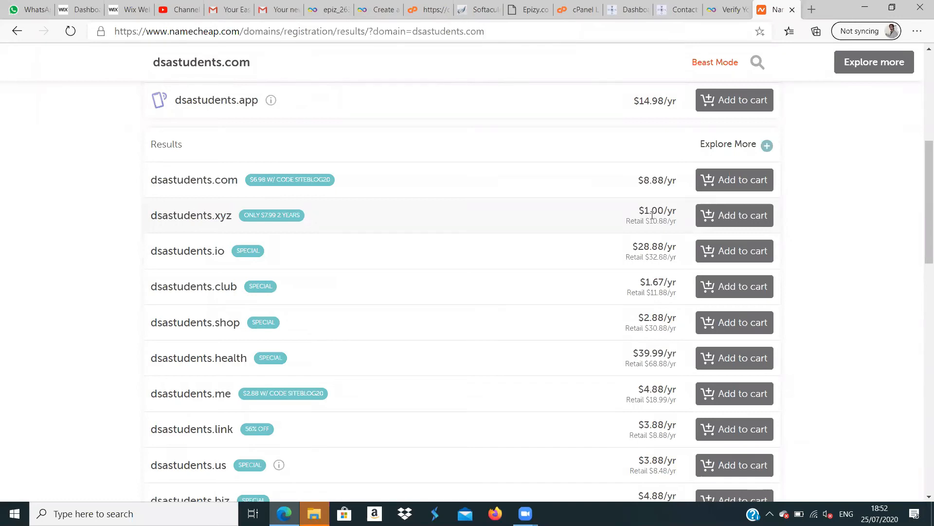
{"action": "left_click", "coordinate": [733, 217]}
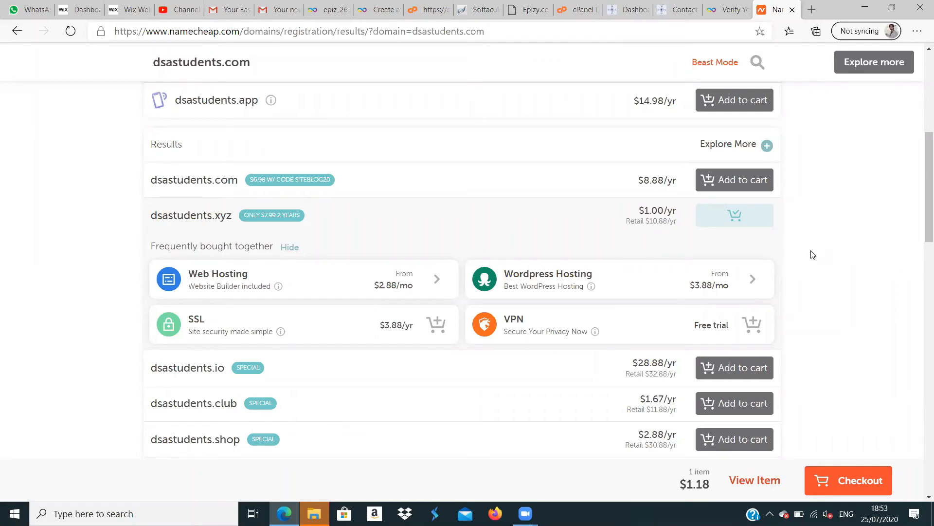
- Compare the monthly and yearly WordPress hosting prices and add the EasyWP Starter plan with monthly billing to the cart
{"action": "left_click", "coordinate": [664, 283]}
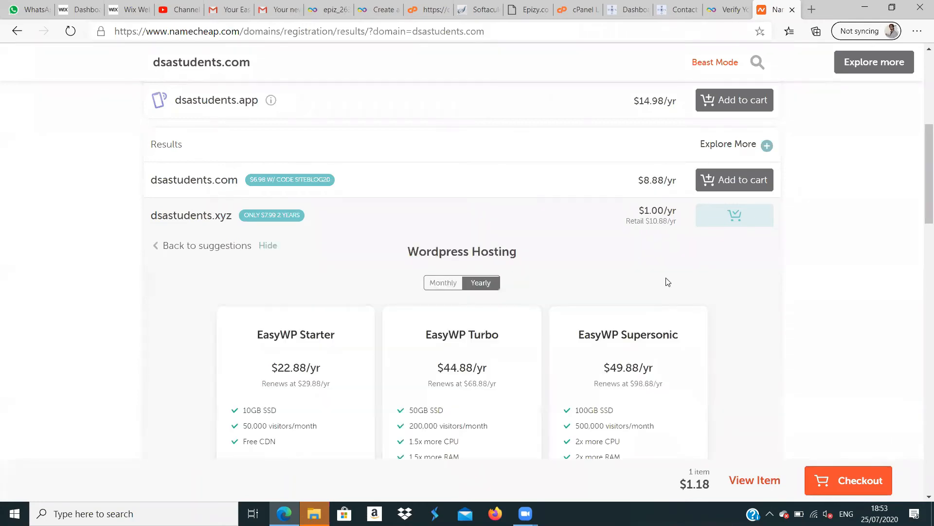
{"action": "left_click_drag", "start_coordinate": [921, 162], "coordinate": [924, 182]}
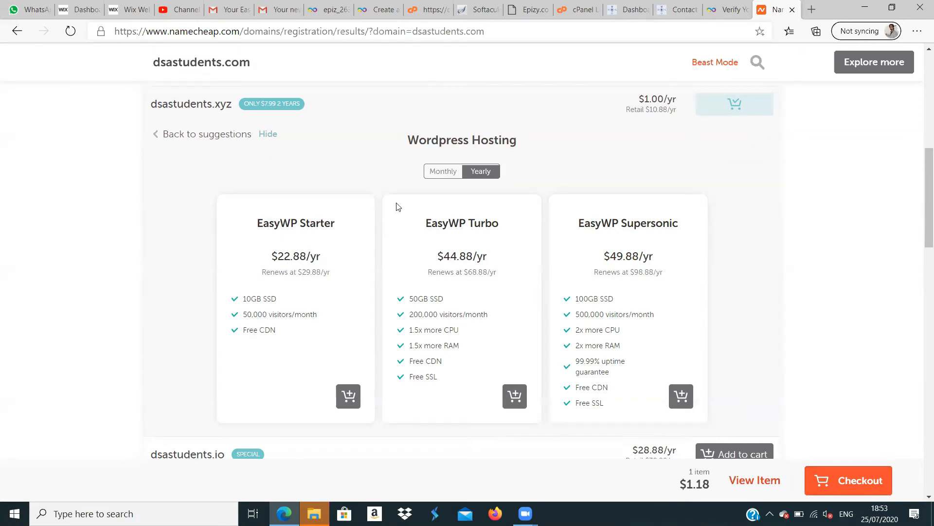
{"action": "left_click", "coordinate": [437, 174]}
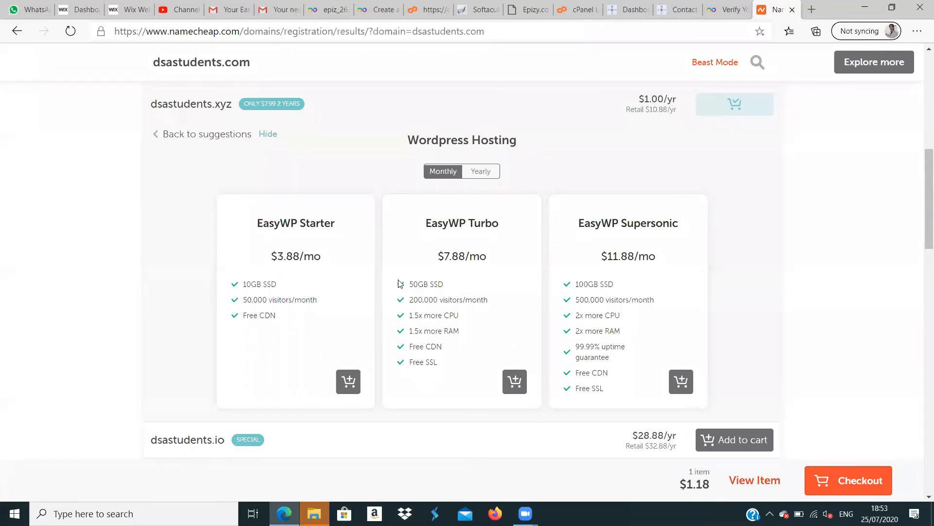
{"action": "left_click", "coordinate": [481, 174]}
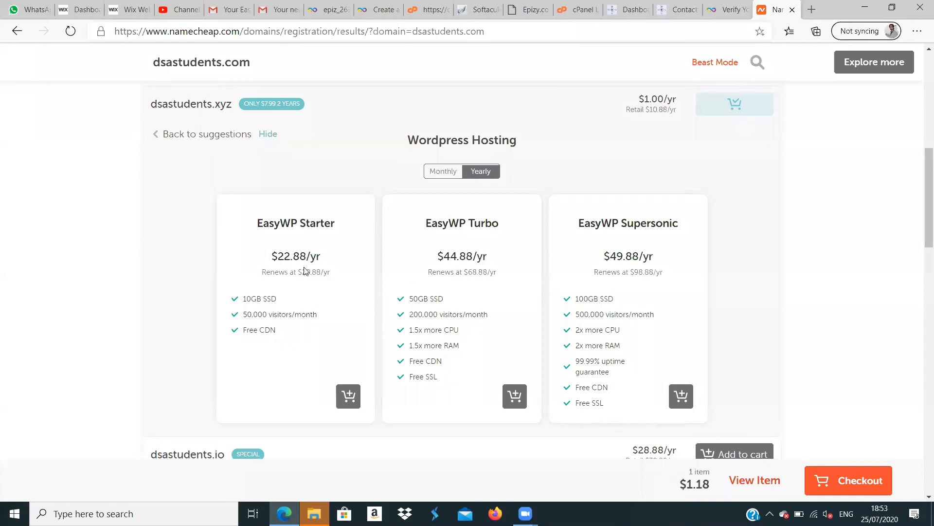
{"action": "left_click", "coordinate": [439, 174]}
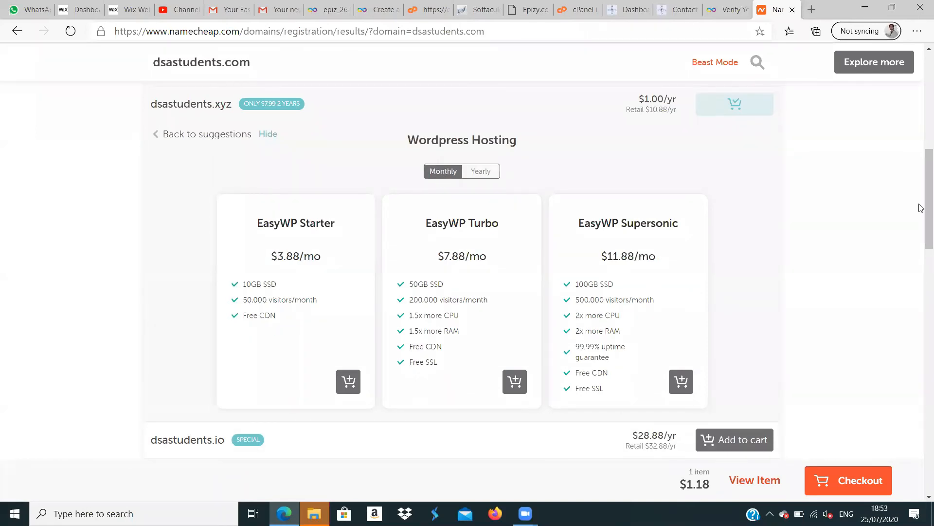
{"action": "mouse_move", "coordinate": [921, 208]}
{"action": "left_mouse_down"}
{"action": "mouse_move", "coordinate": [923, 240]}
{"action": "mouse_move", "coordinate": [922, 212]}
{"action": "left_mouse_up"}
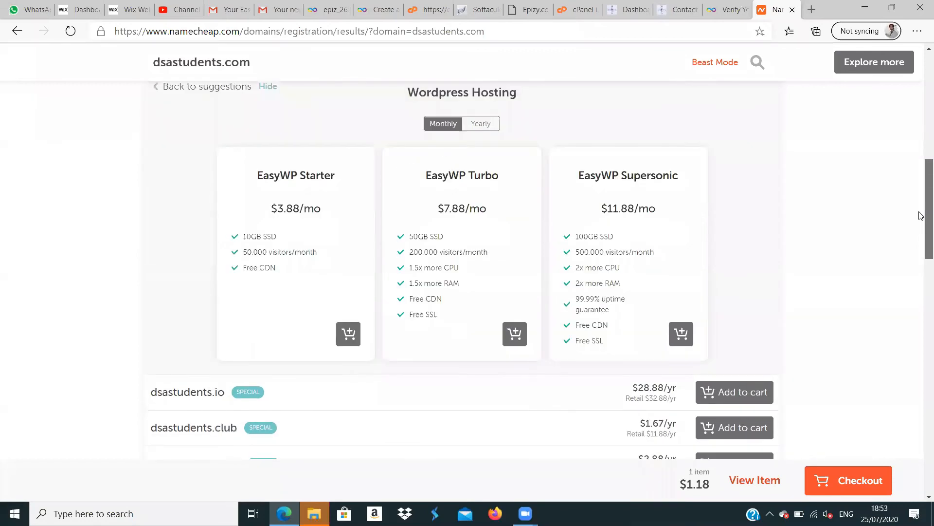
{"action": "left_click", "coordinate": [347, 332]}
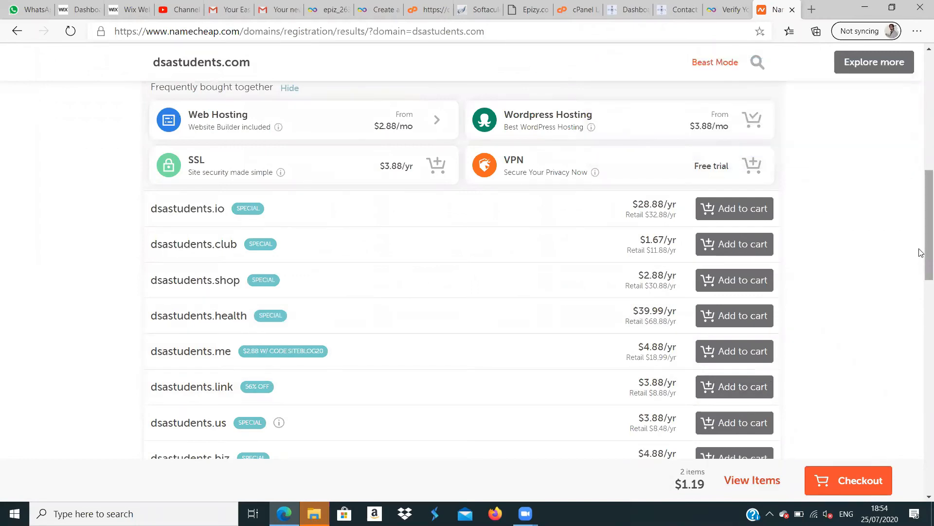
- Open the shopping cart from the domain search results page
{"action": "scroll", "coordinate": [921, 246], "scroll_direction": "up", "scroll_amount": 5}
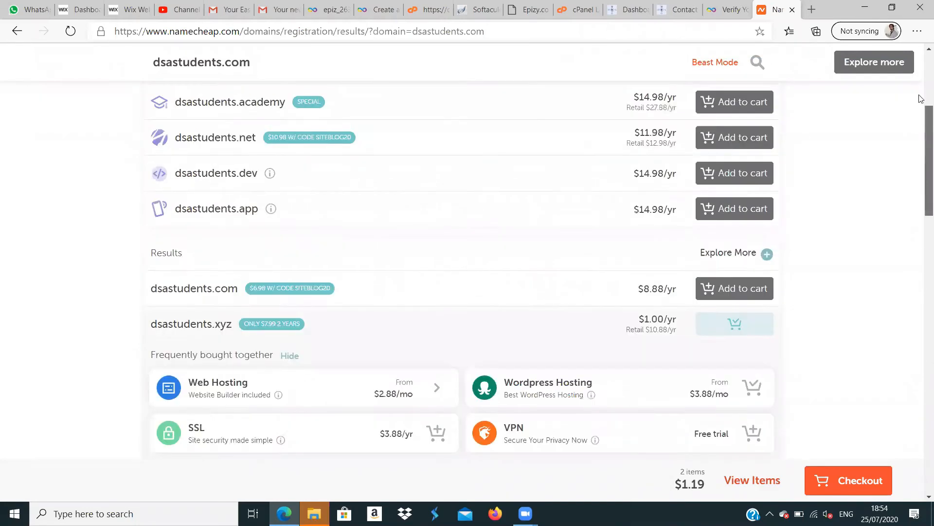
{"action": "scroll", "coordinate": [922, 99], "scroll_direction": "up", "scroll_amount": 4}
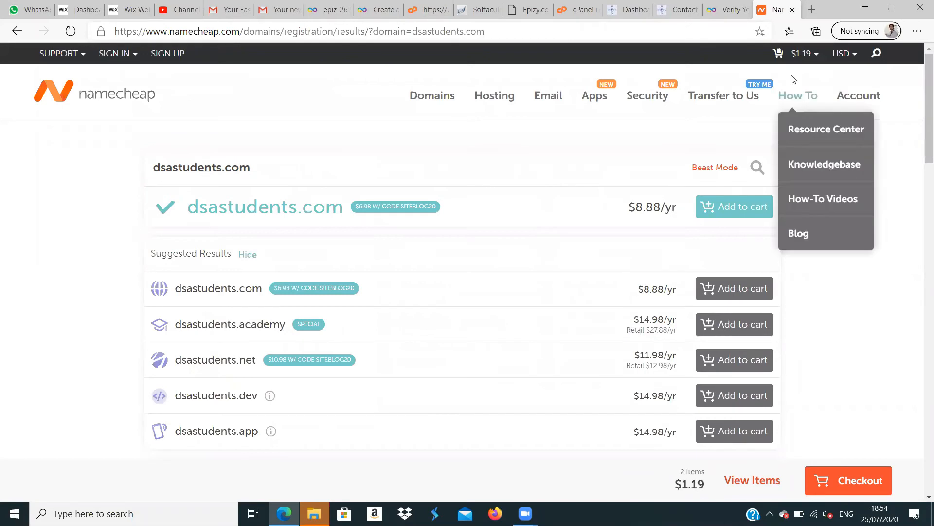
{"action": "mouse_move", "coordinate": [795, 56]}
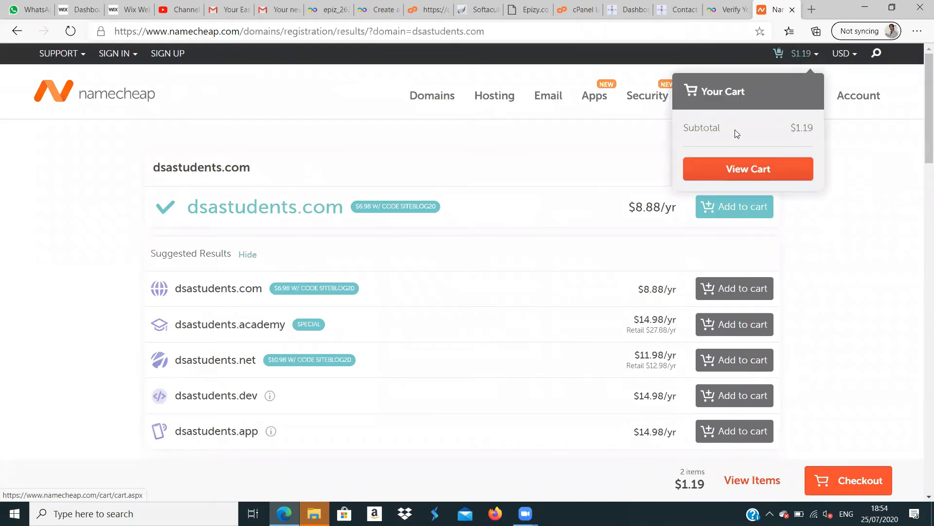
{"action": "left_click", "coordinate": [762, 170]}
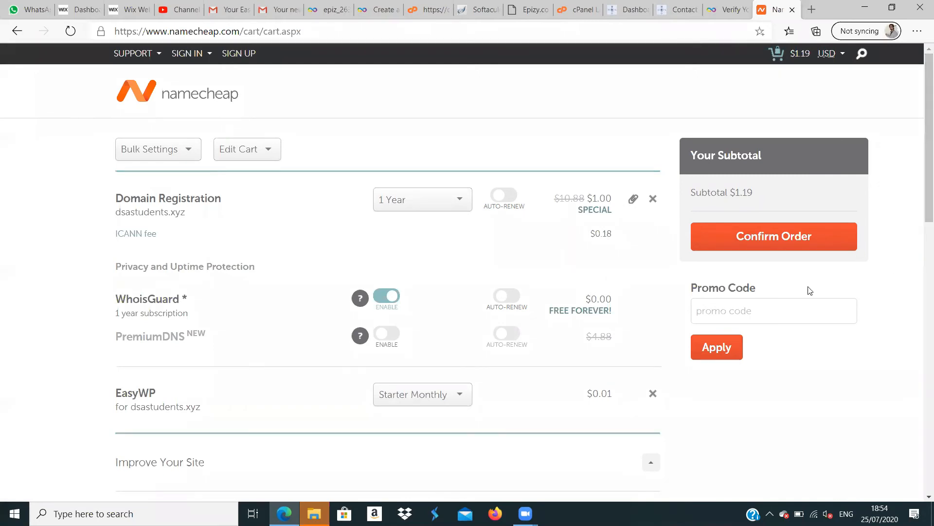
- Review the cart items and the EasyWP plan options, keeping Starter Monthly selected
{"action": "left_click_drag", "start_coordinate": [921, 201], "coordinate": [920, 258]}
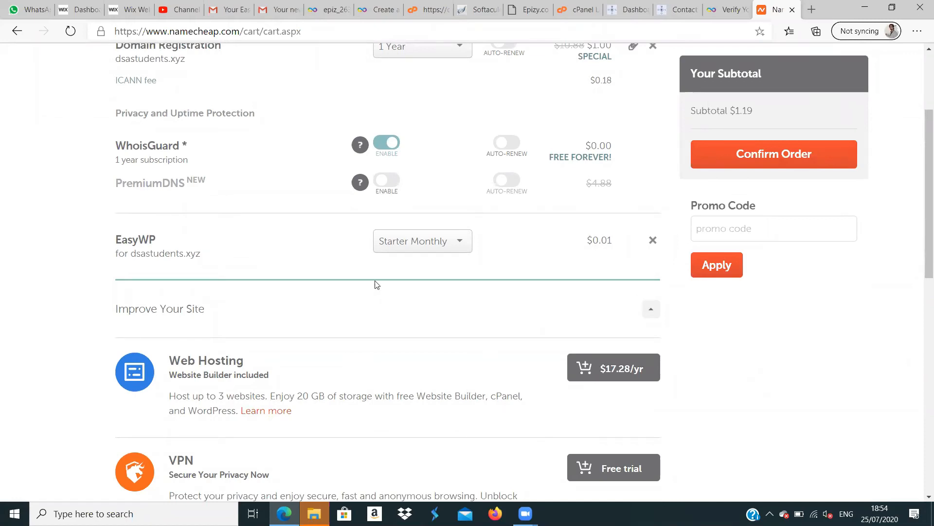
{"action": "left_click", "coordinate": [464, 249]}
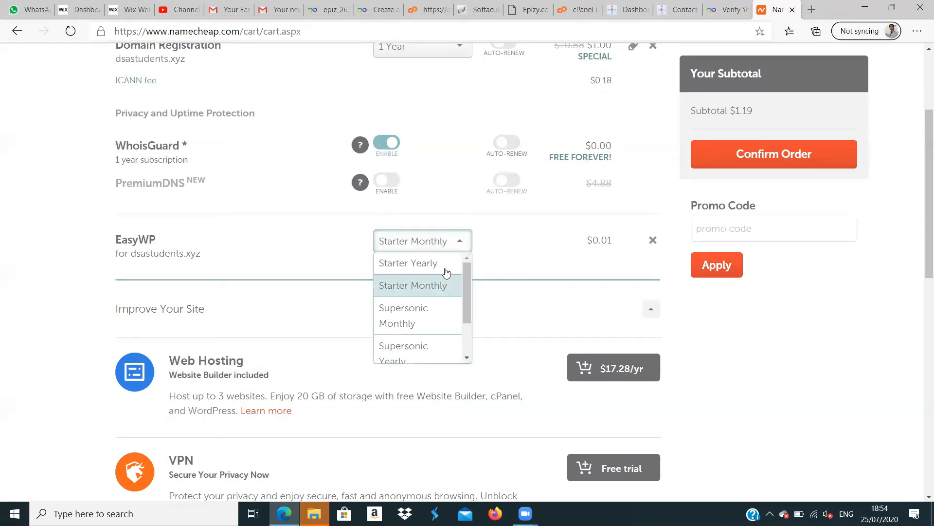
{"action": "left_click", "coordinate": [439, 287]}
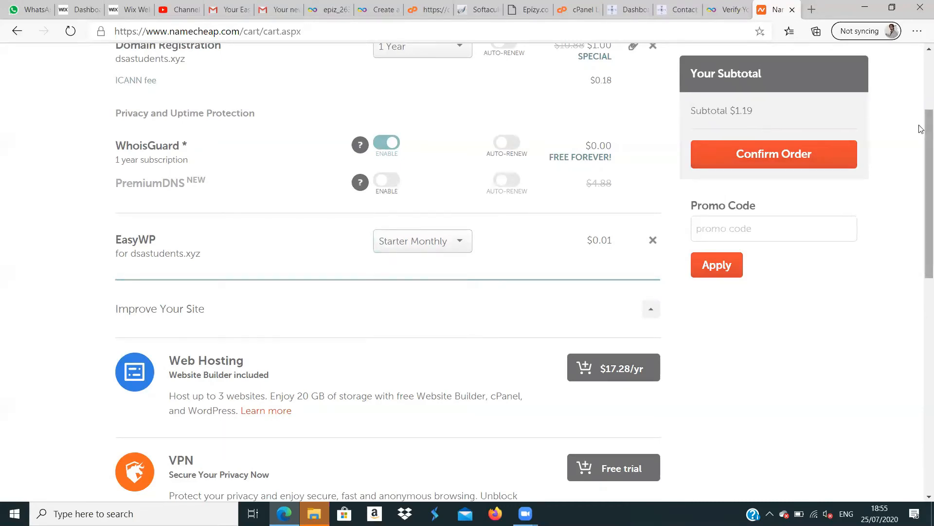
{"action": "left_click_drag", "start_coordinate": [921, 129], "coordinate": [921, 66]}
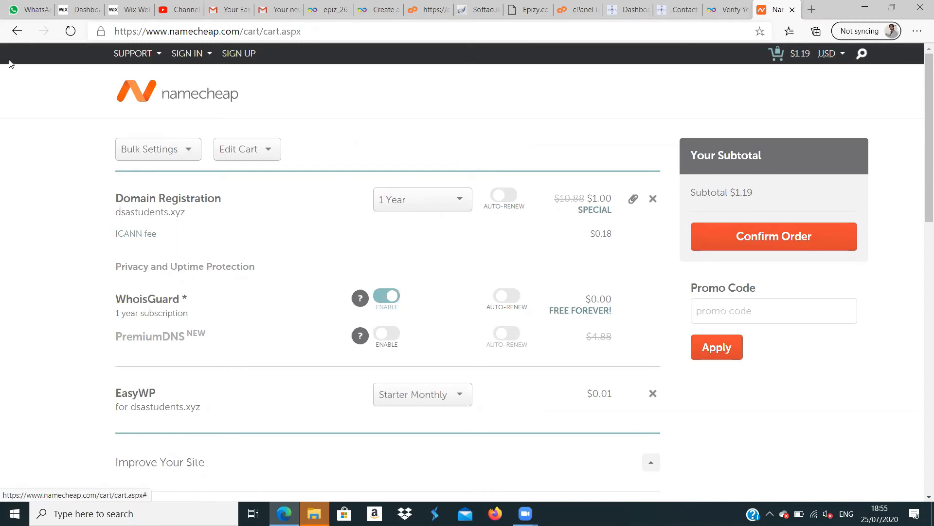
- Return to the Namecheap home page and check the open cPanel login and Softaculous installation pages
{"action": "left_click", "coordinate": [11, 37]}
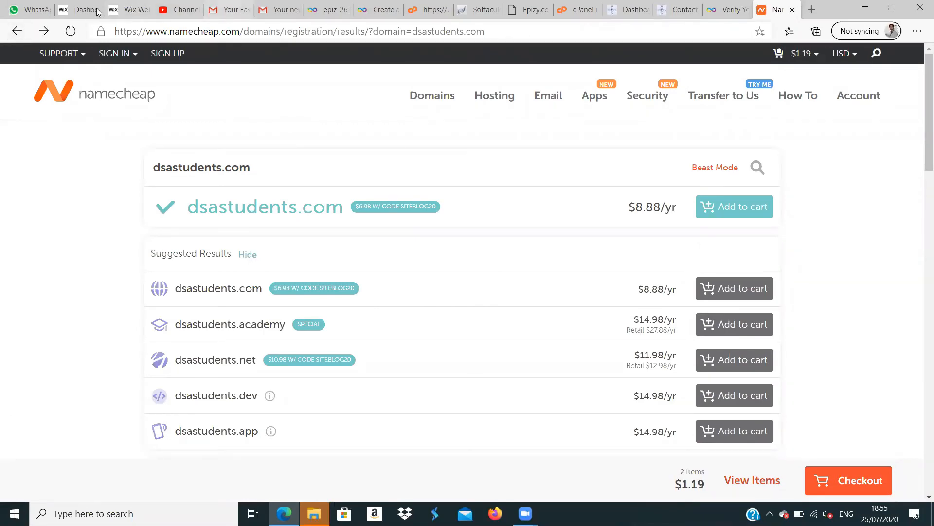
{"action": "left_click", "coordinate": [14, 32]}
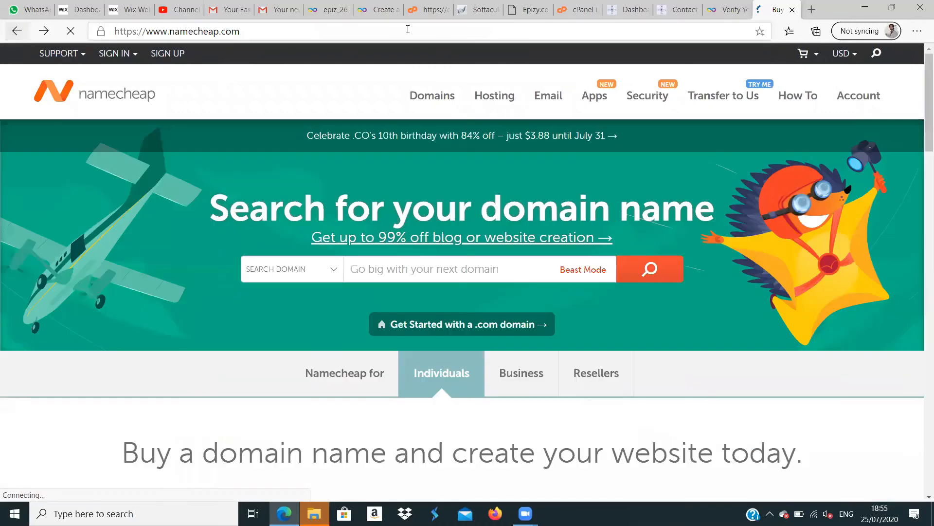
{"action": "left_click", "coordinate": [579, 6]}
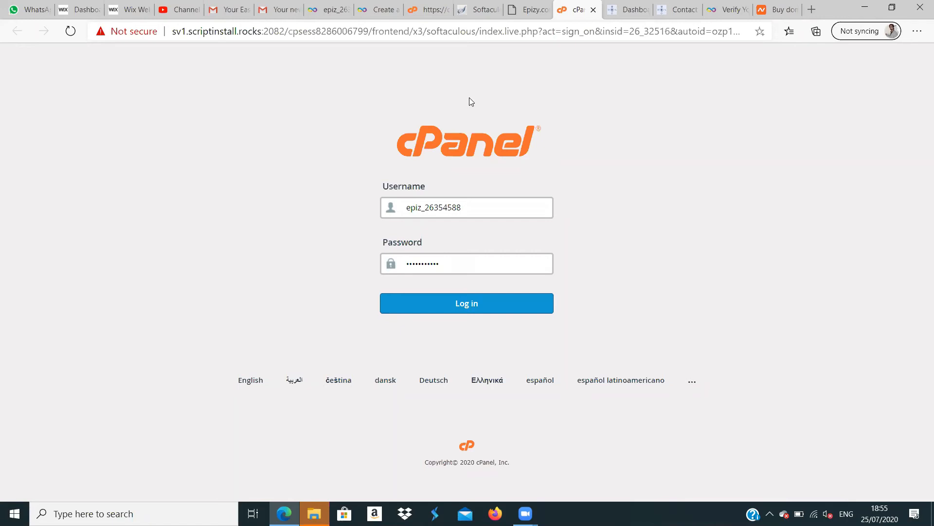
{"action": "left_click", "coordinate": [486, 10]}
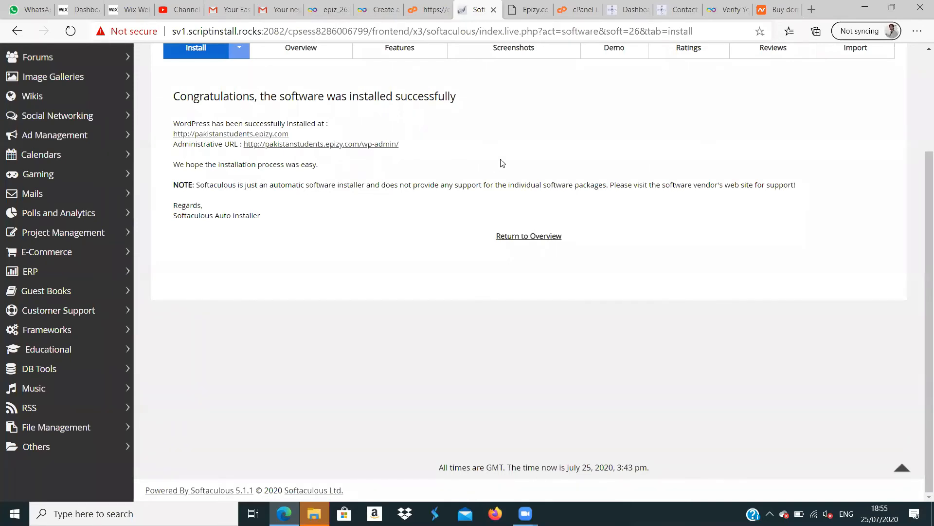
- Switch to the Learn Digital Marketing site's WordPress dashboard, view its theme customizer and return to the dashboard
{"action": "left_click", "coordinate": [631, 8]}
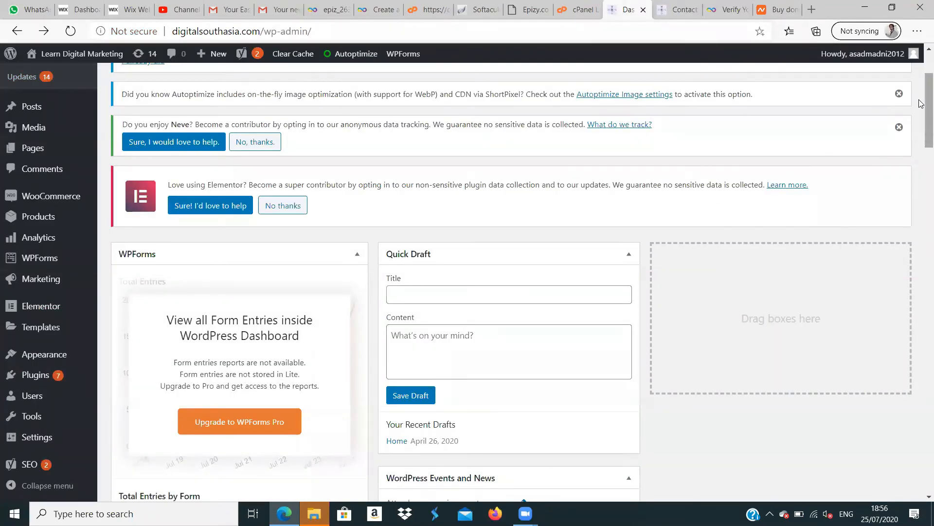
{"action": "mouse_move", "coordinate": [919, 103]}
{"action": "left_mouse_down"}
{"action": "mouse_move", "coordinate": [922, 78]}
{"action": "mouse_move", "coordinate": [922, 155]}
{"action": "mouse_move", "coordinate": [921, 111]}
{"action": "left_mouse_up"}
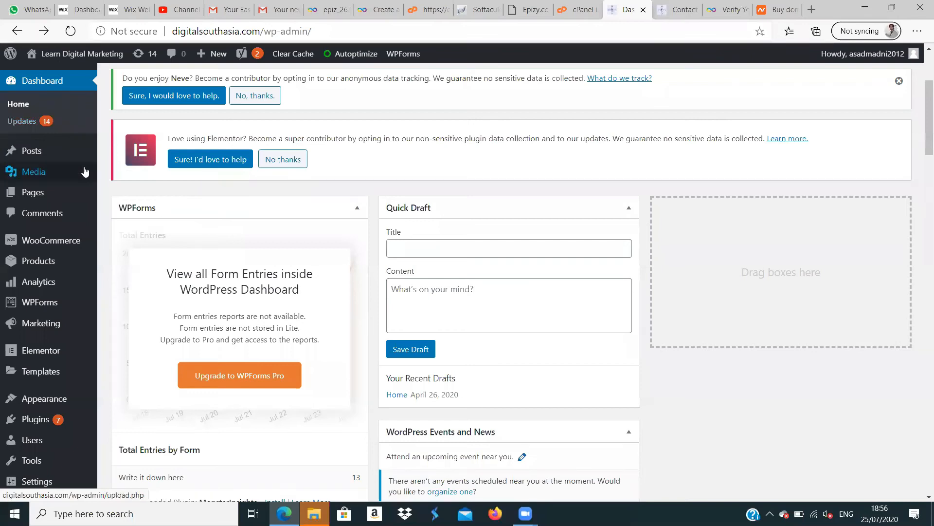
{"action": "mouse_move", "coordinate": [89, 168]}
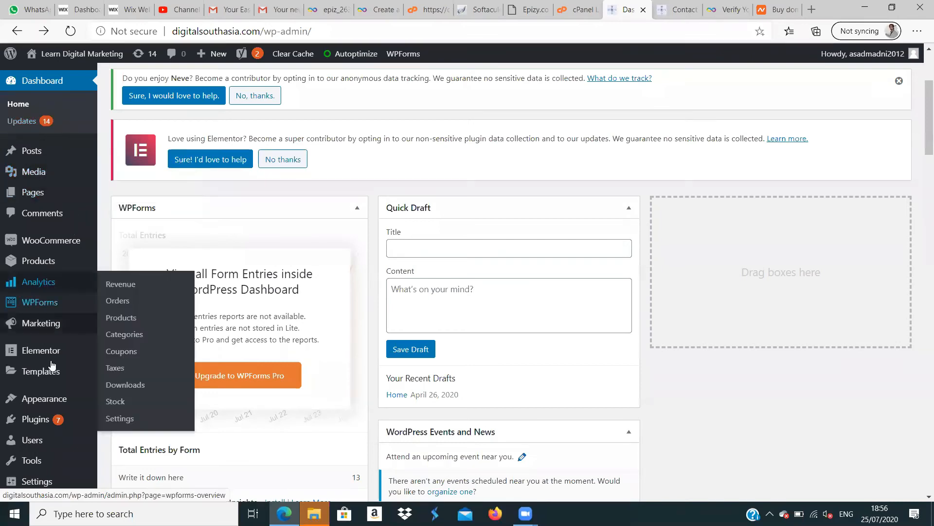
{"action": "mouse_move", "coordinate": [54, 400]}
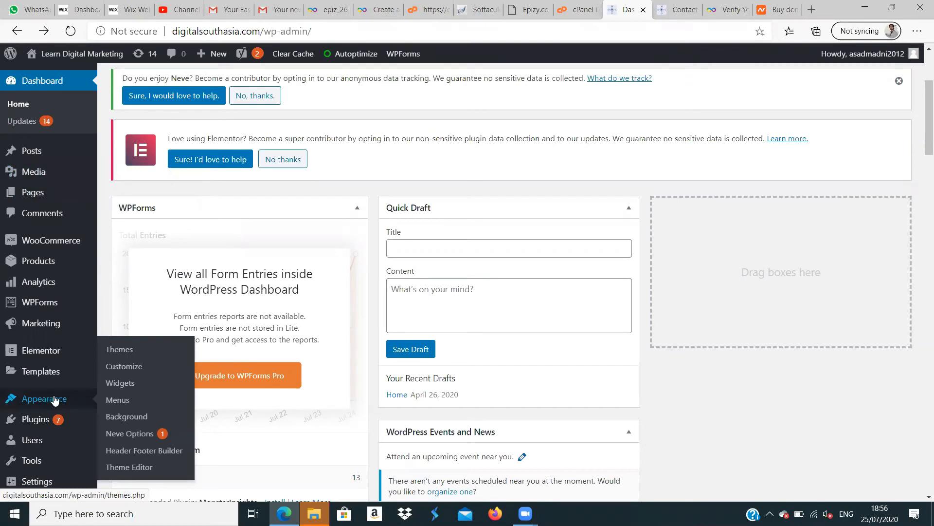
{"action": "left_click", "coordinate": [125, 368]}
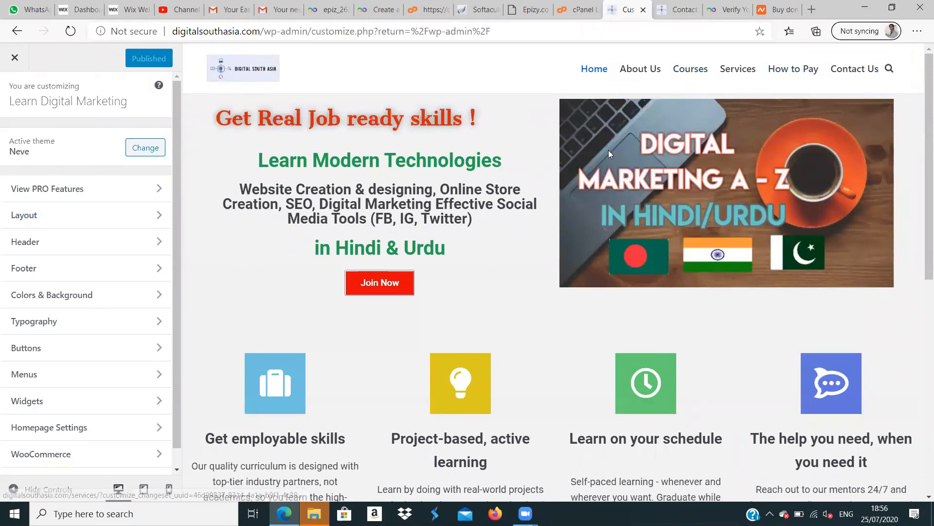
{"action": "left_click", "coordinate": [11, 61]}
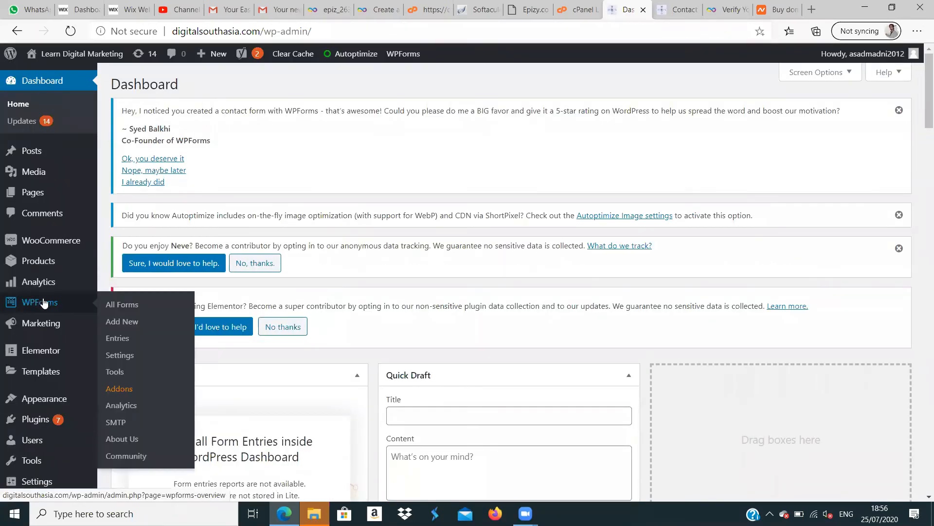
- Open the list of the site's pages and review its entries
{"action": "left_click", "coordinate": [33, 193]}
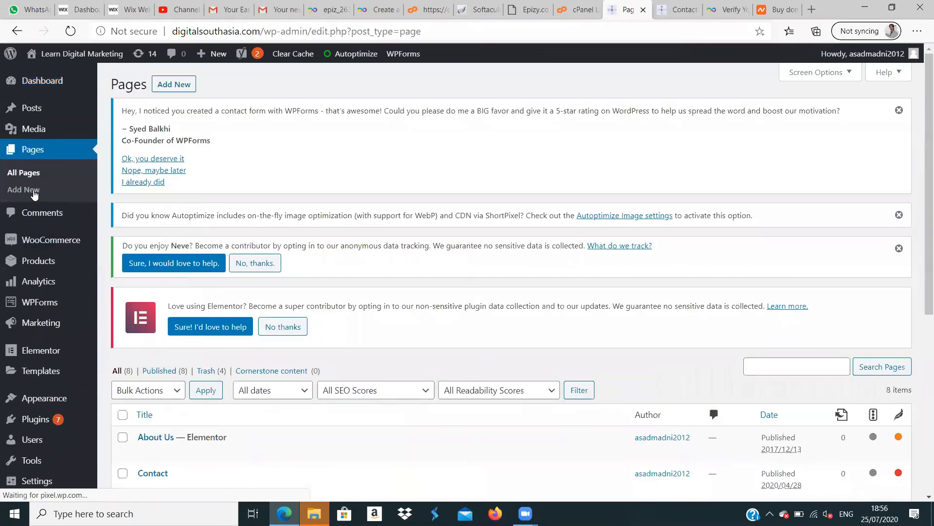
{"action": "left_click_drag", "start_coordinate": [920, 130], "coordinate": [920, 326]}
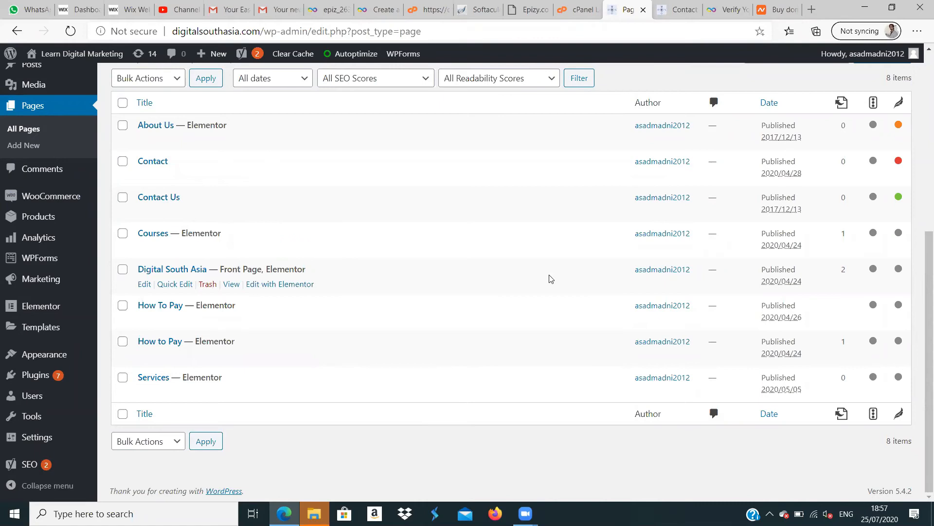
{"action": "scroll", "coordinate": [921, 219], "scroll_direction": "up", "scroll_amount": 1}
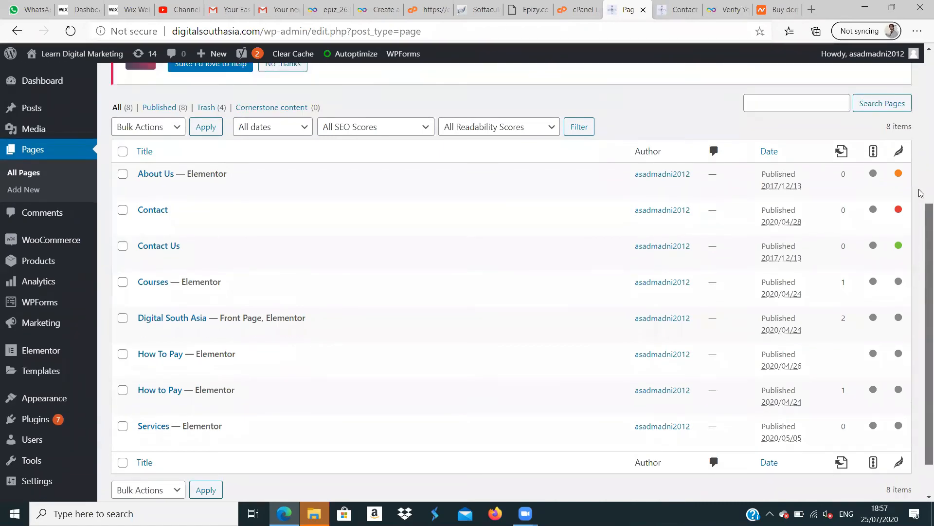
{"action": "scroll", "coordinate": [922, 190], "scroll_direction": "up", "scroll_amount": 3}
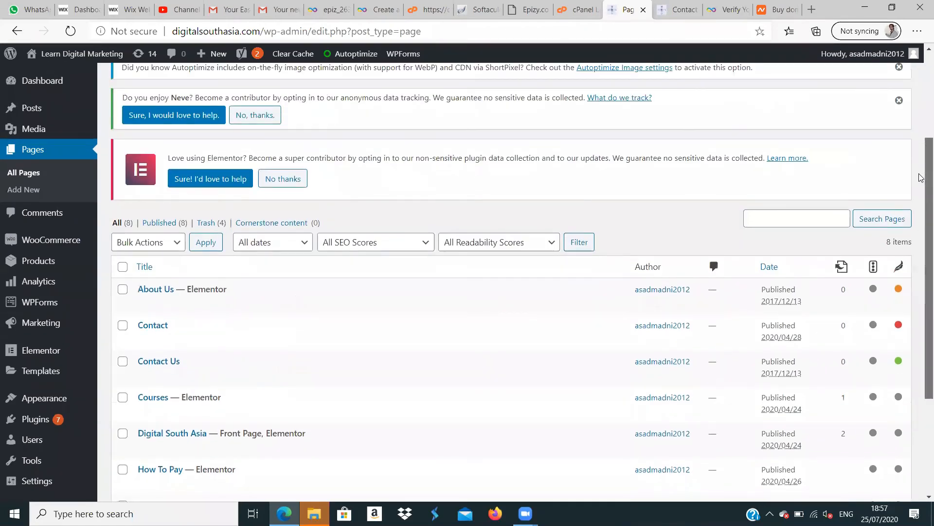
{"action": "scroll", "coordinate": [921, 178], "scroll_direction": "down", "scroll_amount": 2}
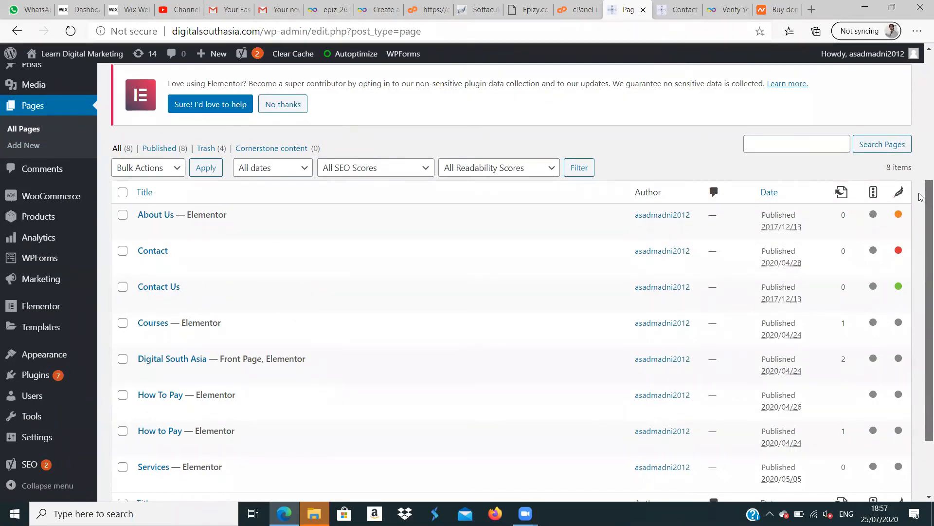
{"action": "scroll", "coordinate": [921, 199], "scroll_direction": "down", "scroll_amount": 2}
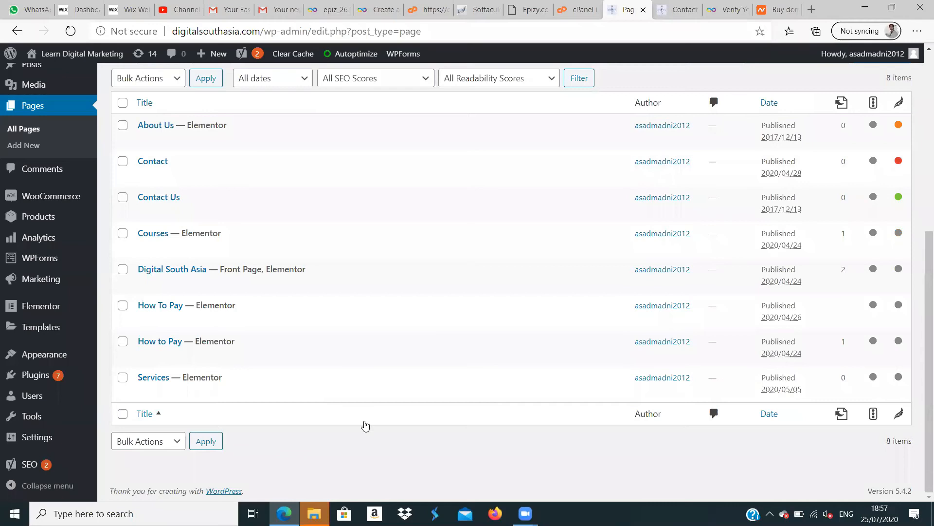
{"action": "left_click_drag", "start_coordinate": [921, 406], "coordinate": [922, 330]}
{"action": "scroll", "coordinate": [920, 317], "scroll_direction": "up", "scroll_amount": 2}
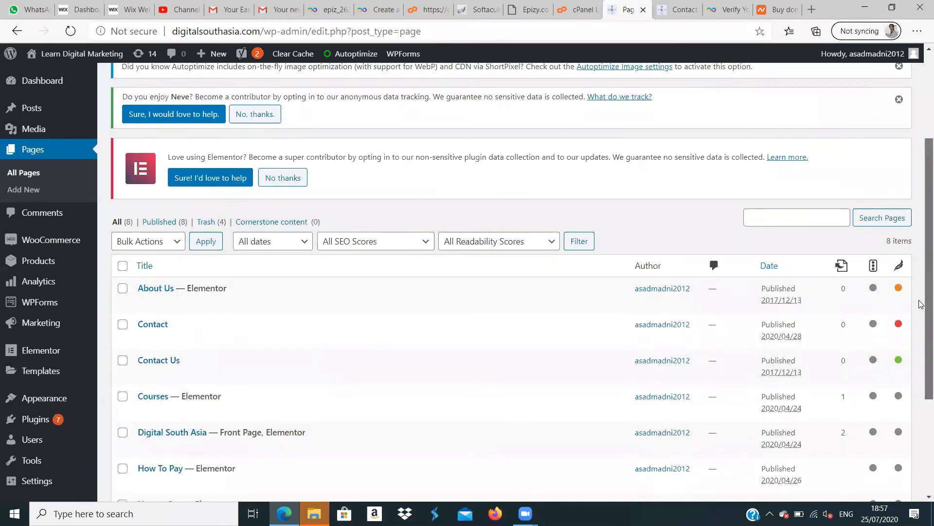
{"action": "scroll", "coordinate": [920, 286], "scroll_direction": "up", "scroll_amount": 4}
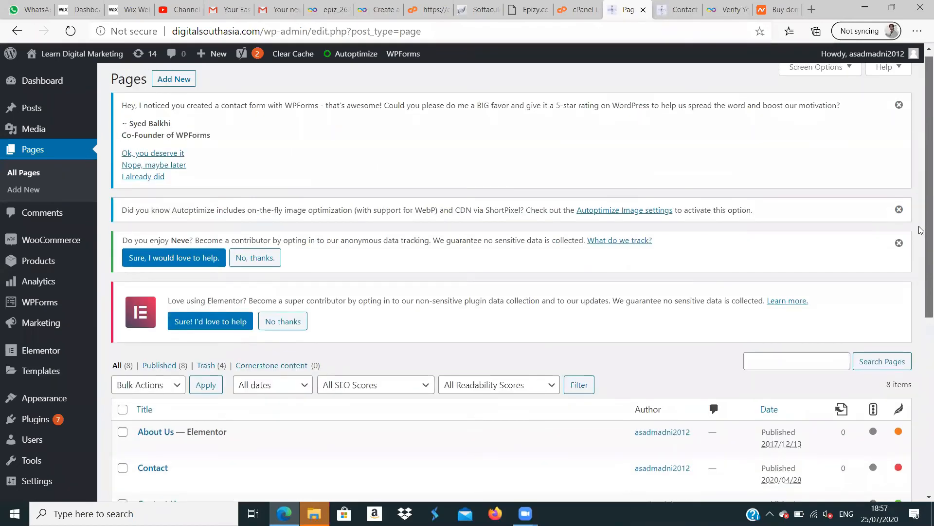
- Create a new page titled "Students" and publish it
{"action": "left_click", "coordinate": [180, 87]}
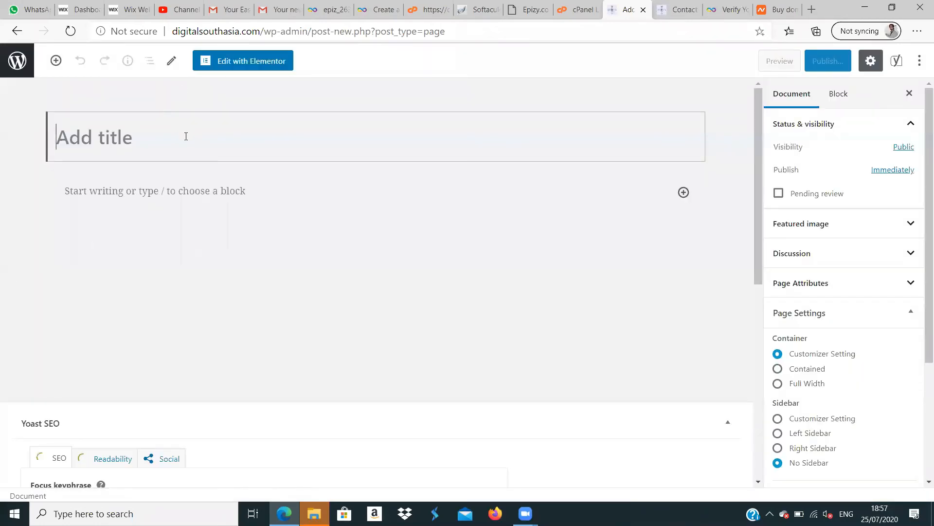
{"action": "type", "text": "Students"}
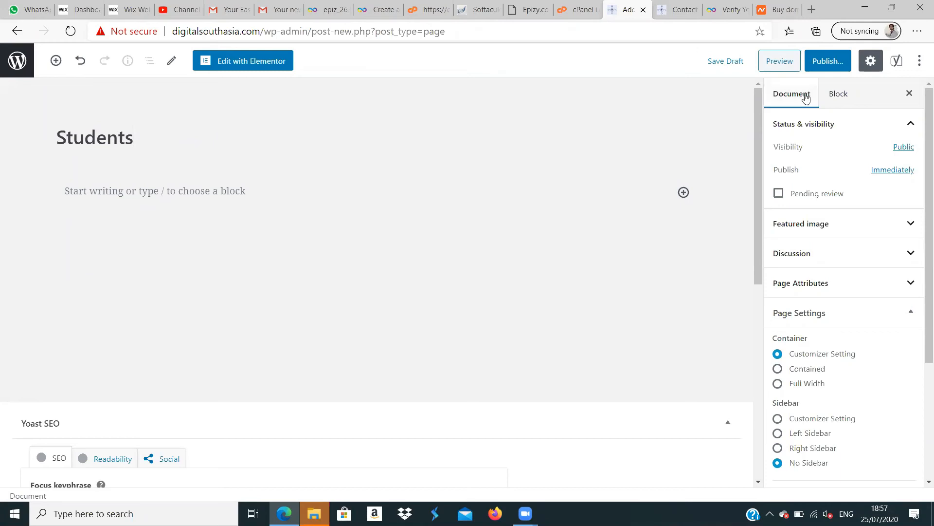
{"action": "left_click", "coordinate": [833, 64]}
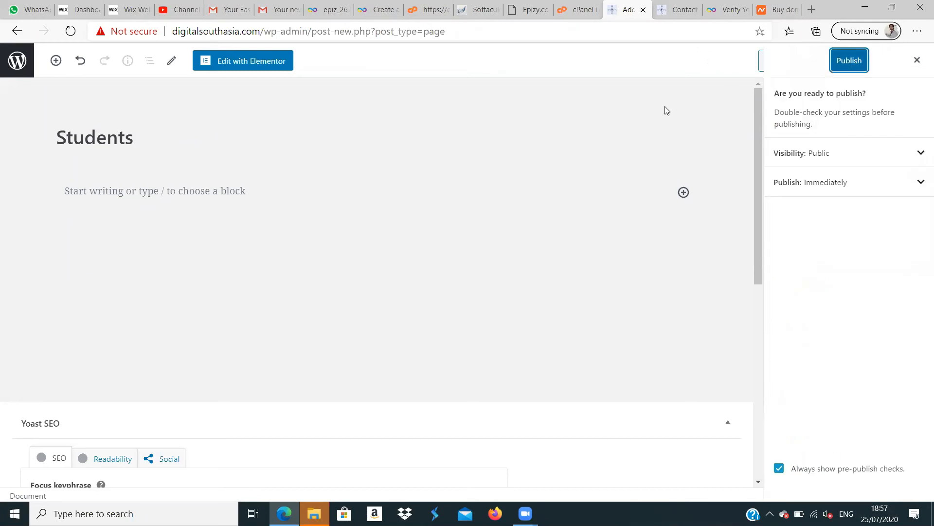
{"action": "left_click", "coordinate": [850, 66]}
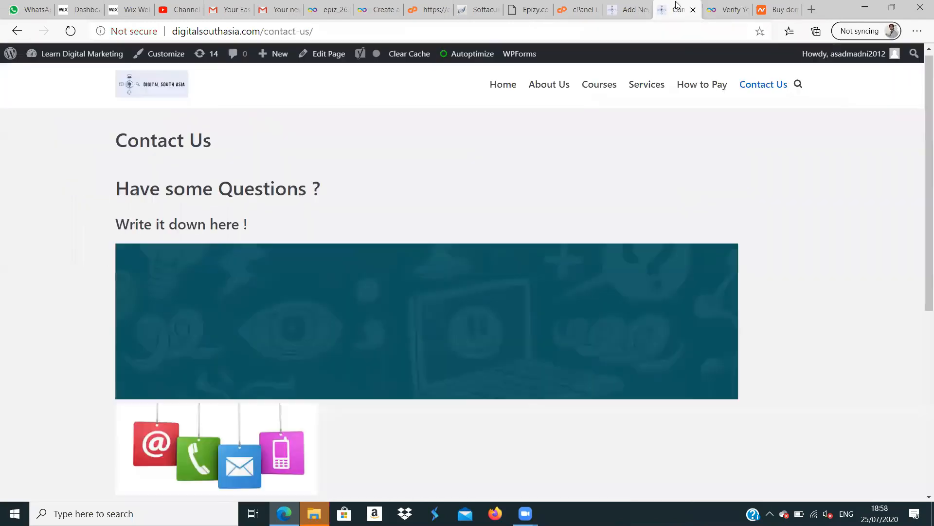
- View the live Contact Us page, return to the Students page and open it for editing with Elementor
{"action": "left_click", "coordinate": [678, 8]}
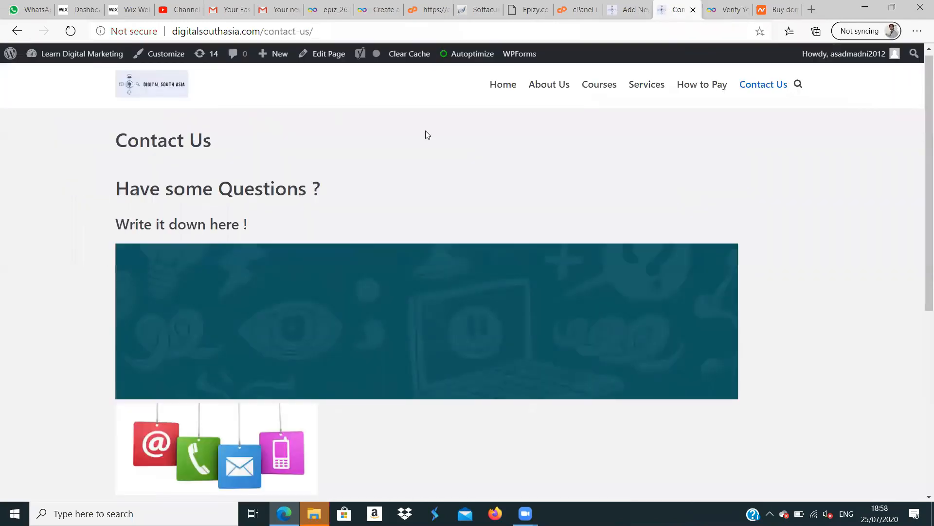
{"action": "left_click", "coordinate": [625, 9]}
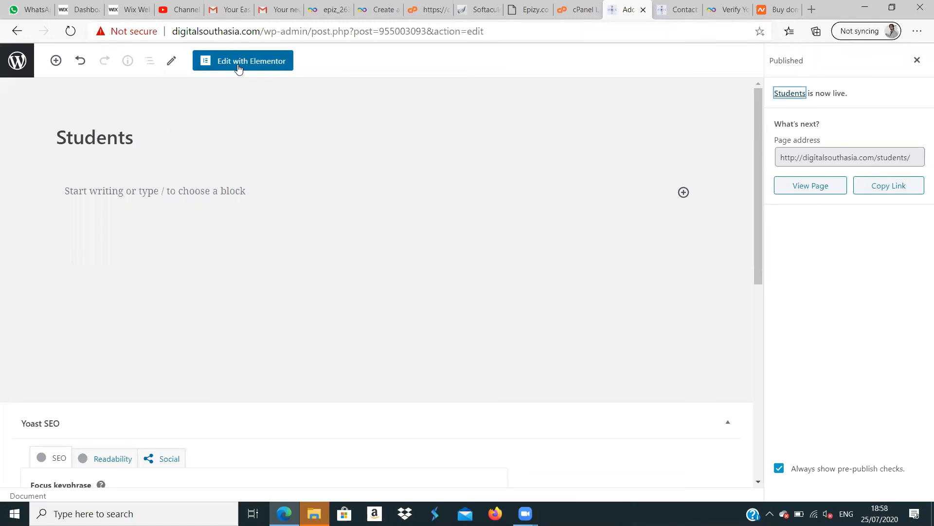
{"action": "left_click", "coordinate": [238, 63]}
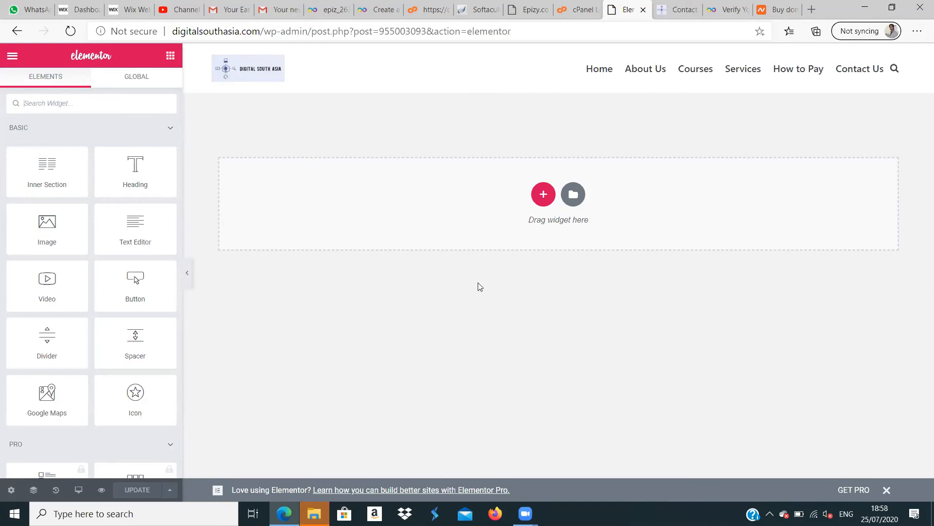
- Add a single-column section to the Students page and place a Heading widget in it
{"action": "left_click", "coordinate": [544, 196]}
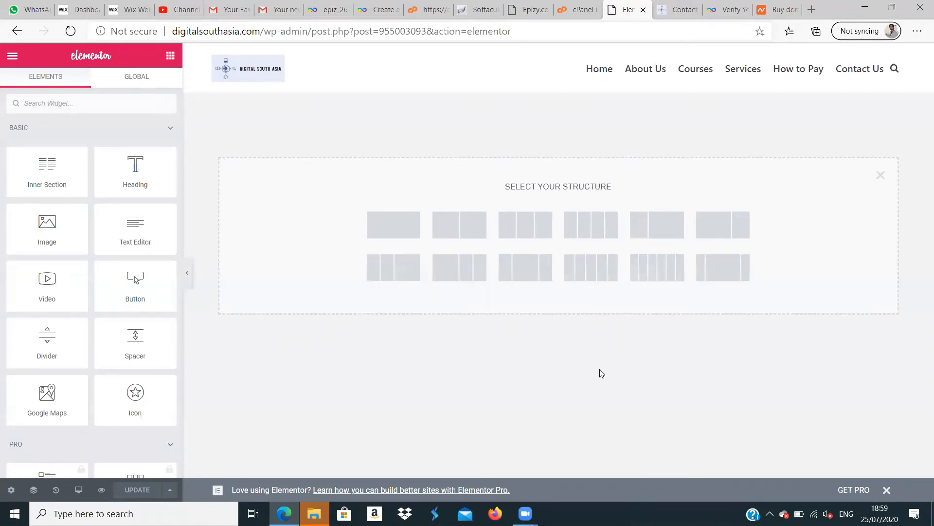
{"action": "left_click", "coordinate": [390, 225]}
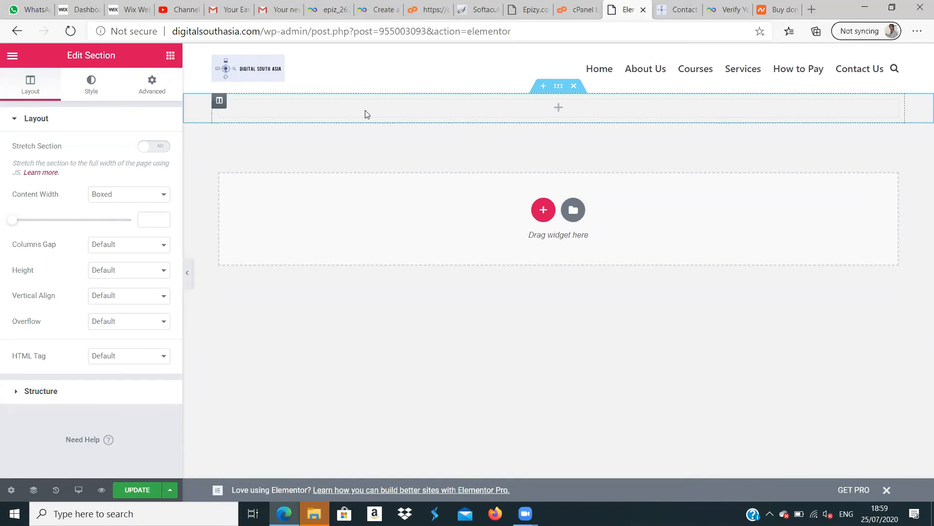
{"action": "left_click", "coordinate": [171, 56]}
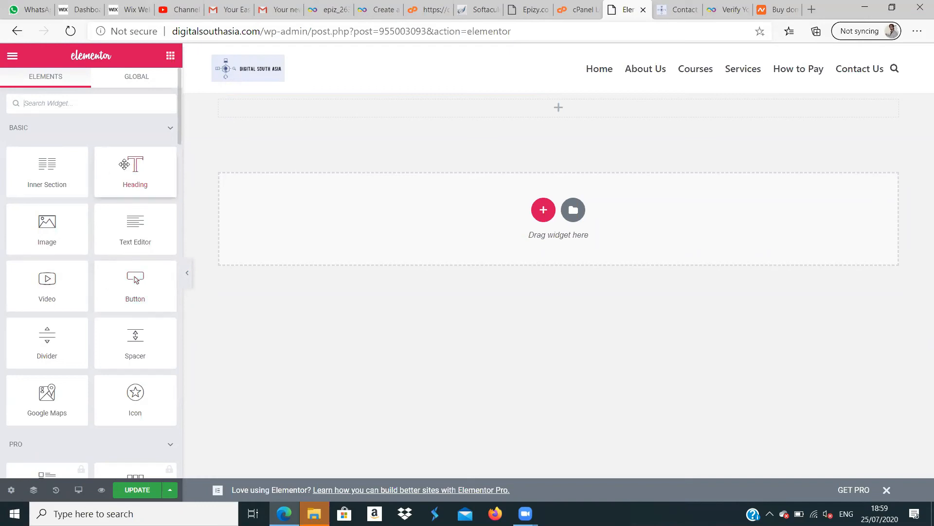
{"action": "left_click_drag", "start_coordinate": [125, 164], "coordinate": [490, 100]}
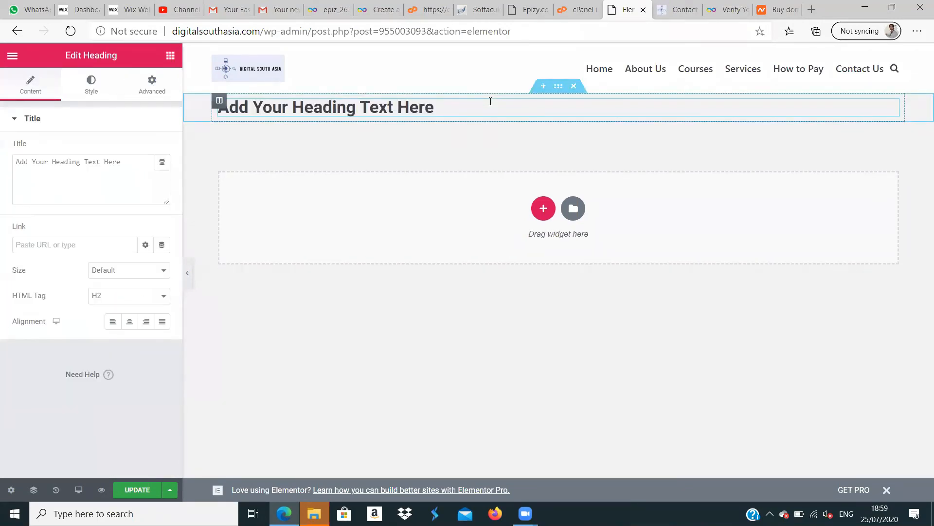
- Replace the heading's placeholder text with "The is for my students"
{"action": "triple_click", "coordinate": [436, 109]}
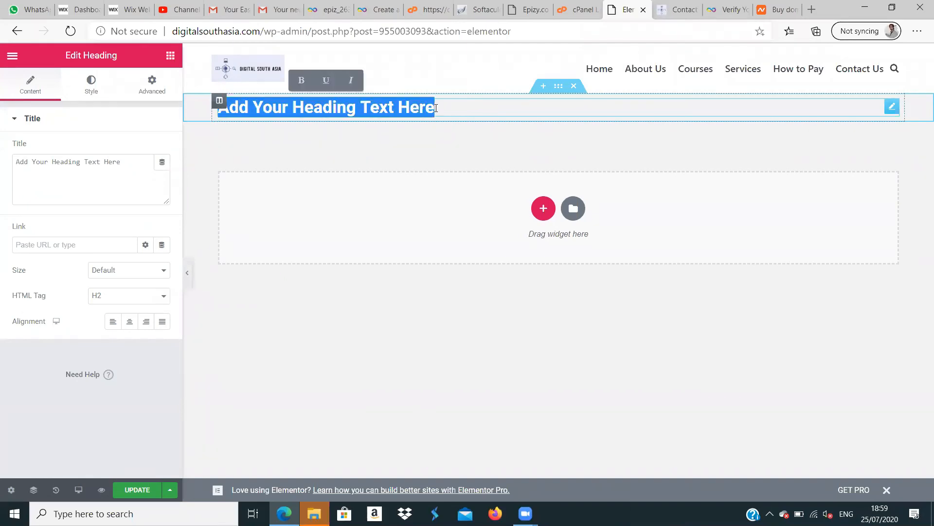
{"action": "type", "text": "Th"}
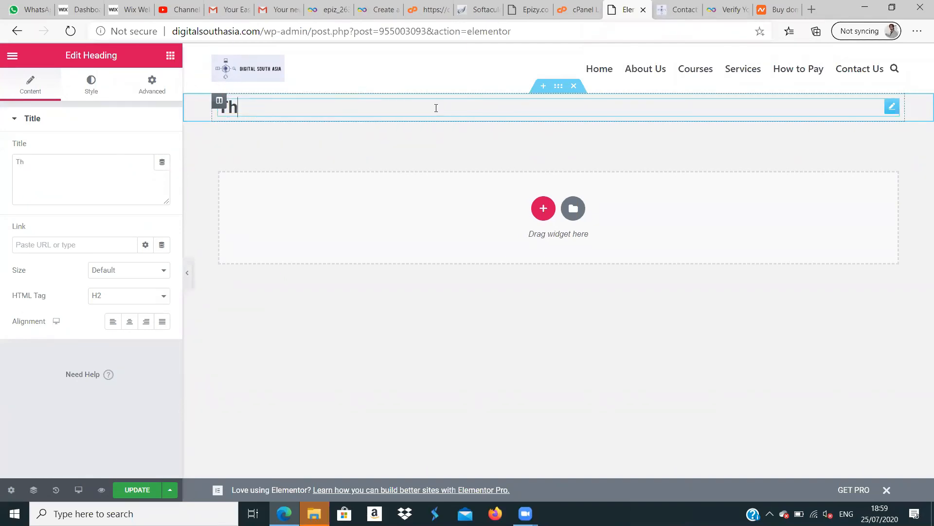
{"action": "type", "text": "e is for my "}
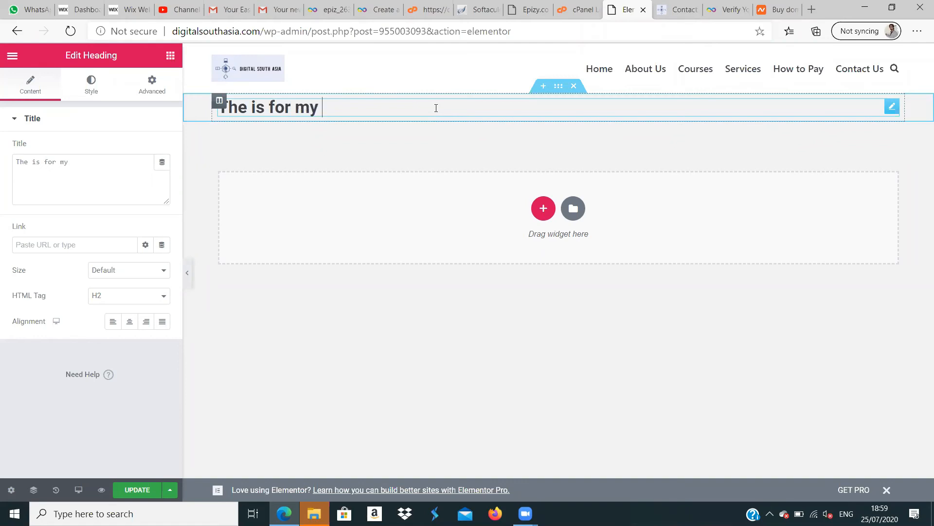
{"action": "type", "text": "students"}
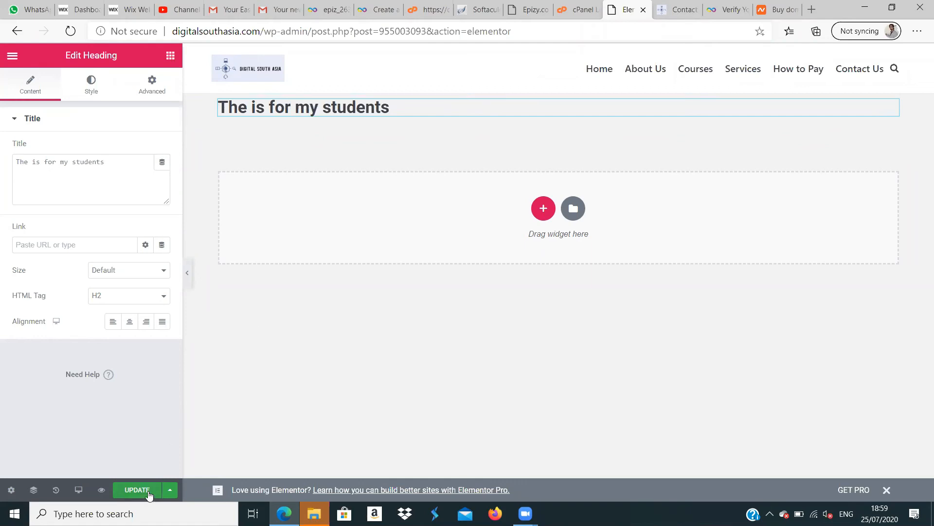
- Add a section with two equal columns below the heading and place an Image widget in its first column
{"action": "left_click", "coordinate": [540, 202]}
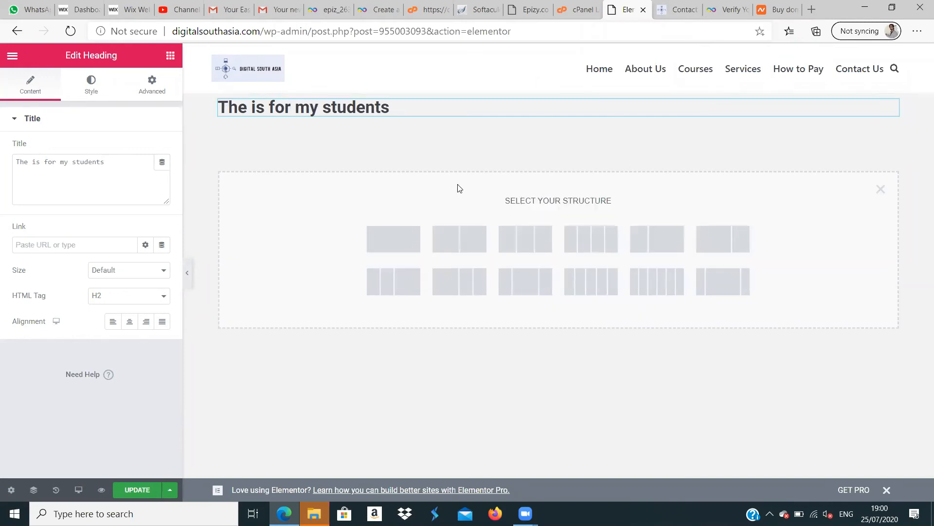
{"action": "left_click", "coordinate": [470, 237]}
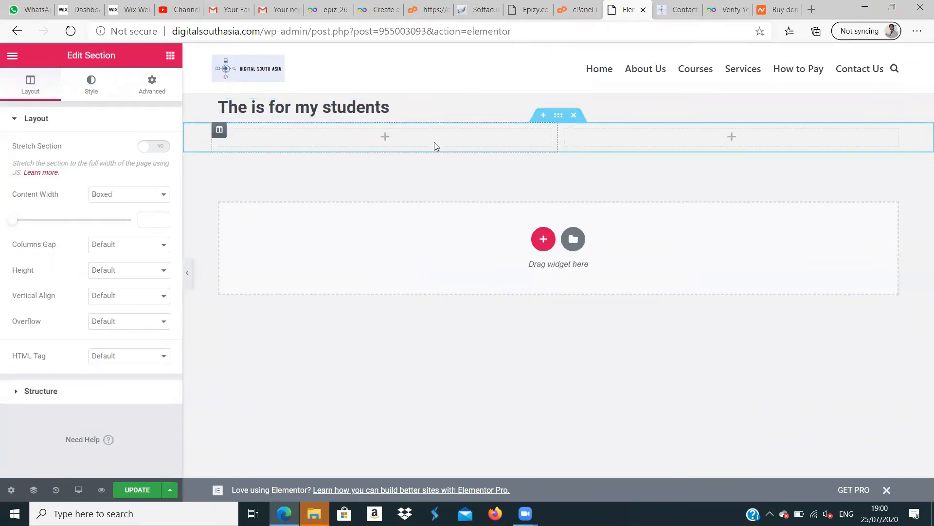
{"action": "left_click", "coordinate": [170, 56]}
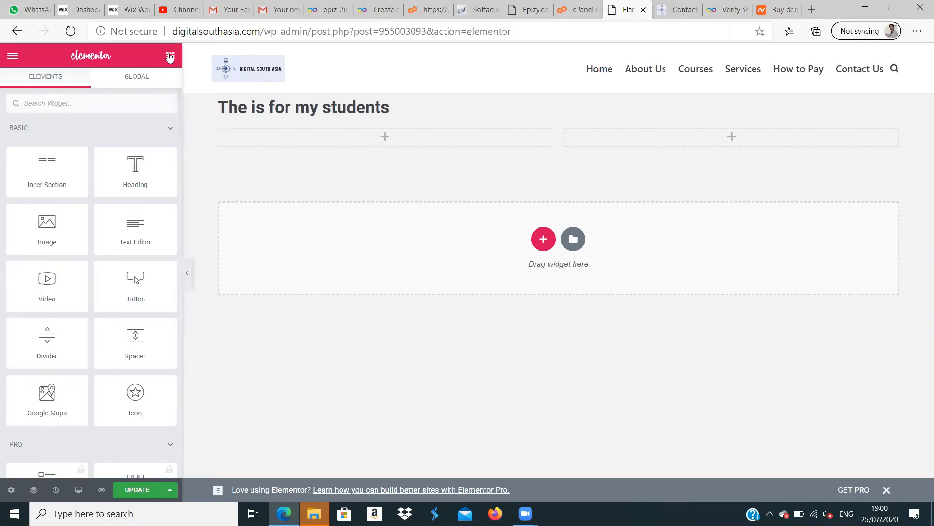
{"action": "left_click_drag", "start_coordinate": [65, 232], "coordinate": [398, 132]}
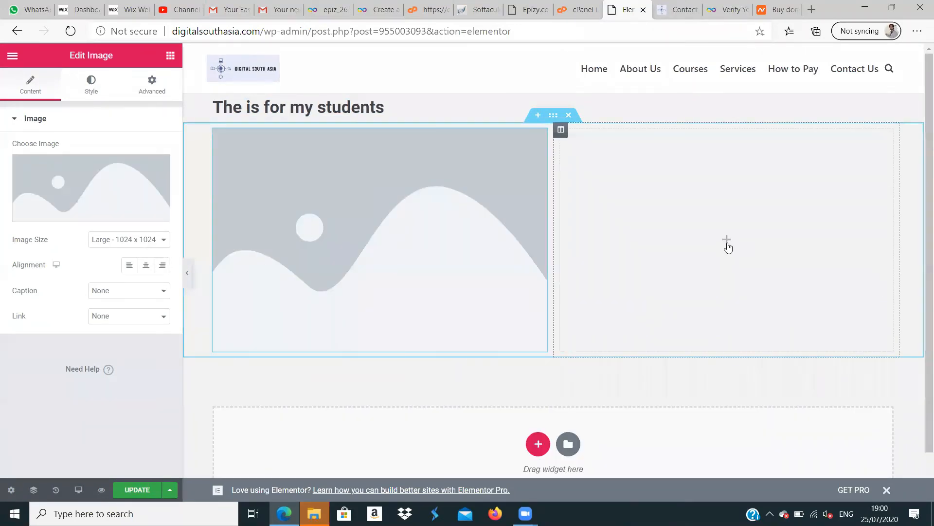
- Place a Video widget in the empty second column beside the image, and delete it again
{"action": "left_click", "coordinate": [170, 55]}
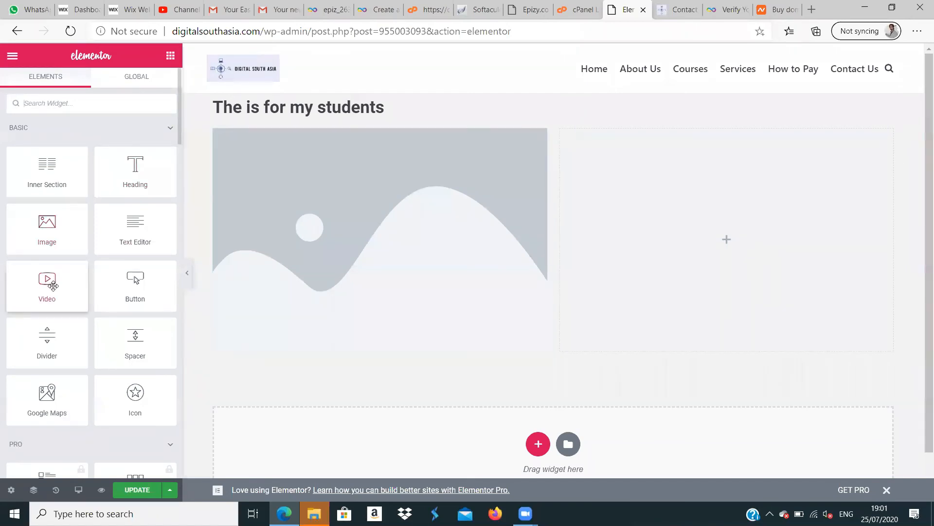
{"action": "left_click_drag", "start_coordinate": [54, 286], "coordinate": [703, 227]}
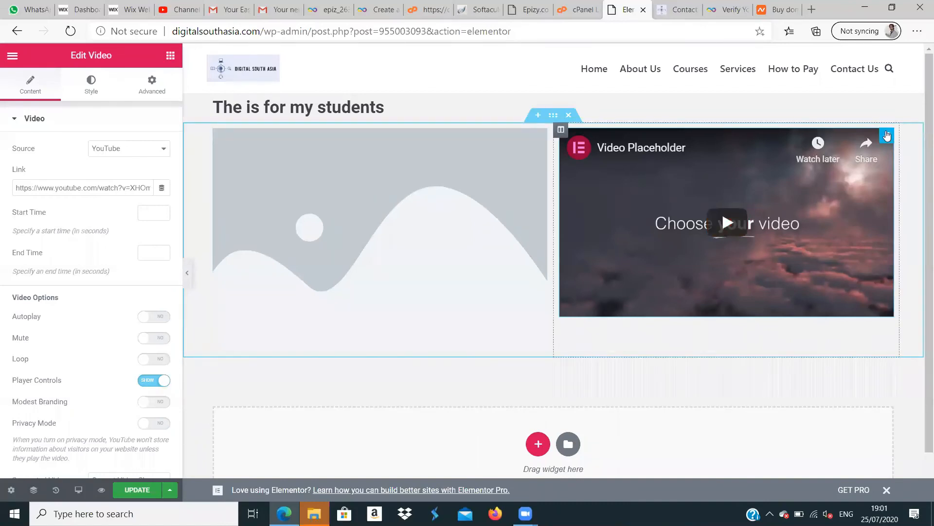
{"action": "right_click", "coordinate": [887, 135]}
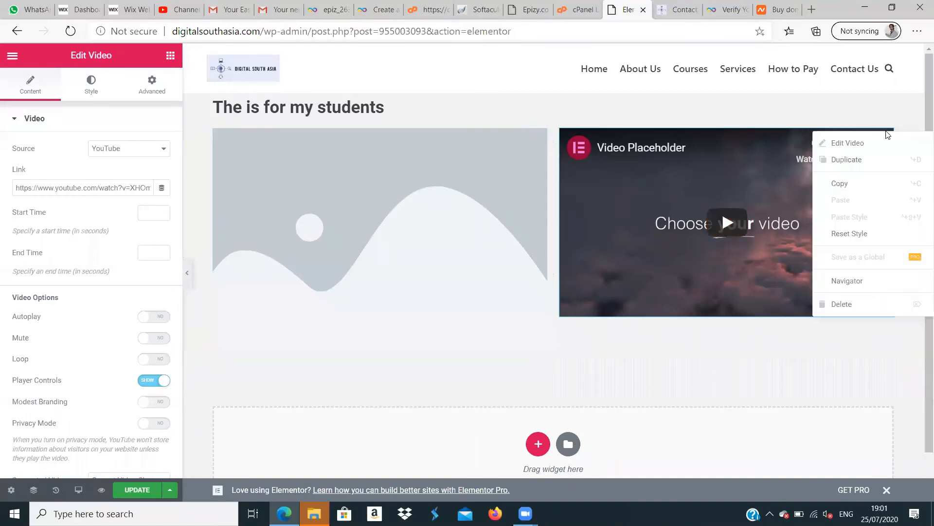
{"action": "left_click", "coordinate": [856, 311]}
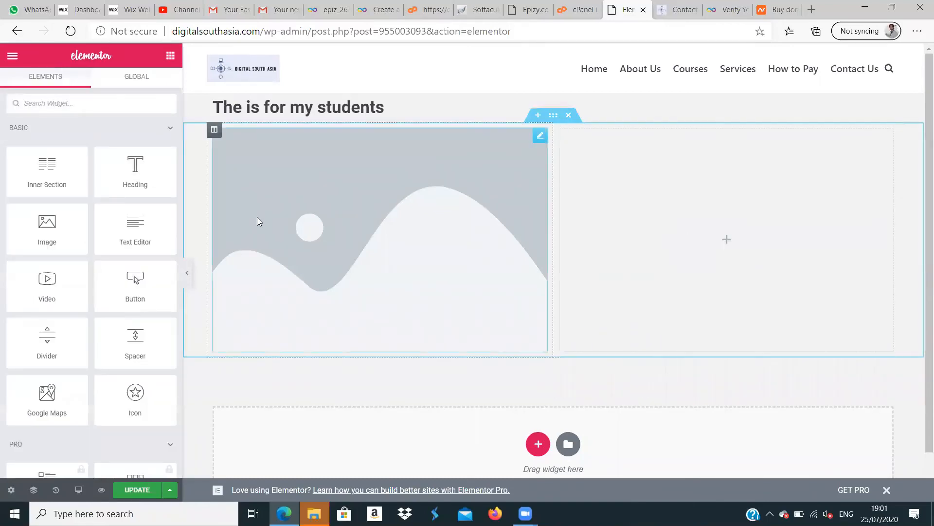
- Place a Button widget in the second column, try to move it toward the column's centre, and delete it
{"action": "left_click_drag", "start_coordinate": [129, 290], "coordinate": [722, 229]}
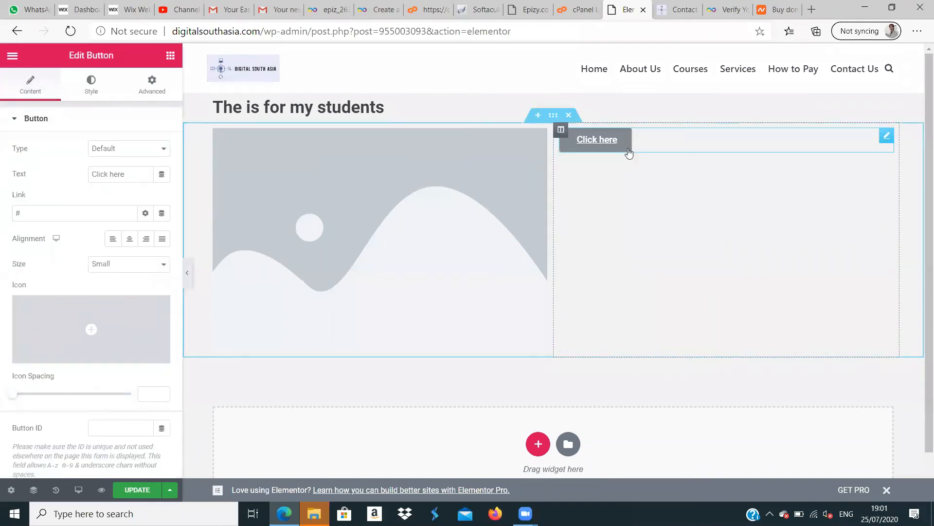
{"action": "left_click_drag", "start_coordinate": [628, 149], "coordinate": [706, 237]}
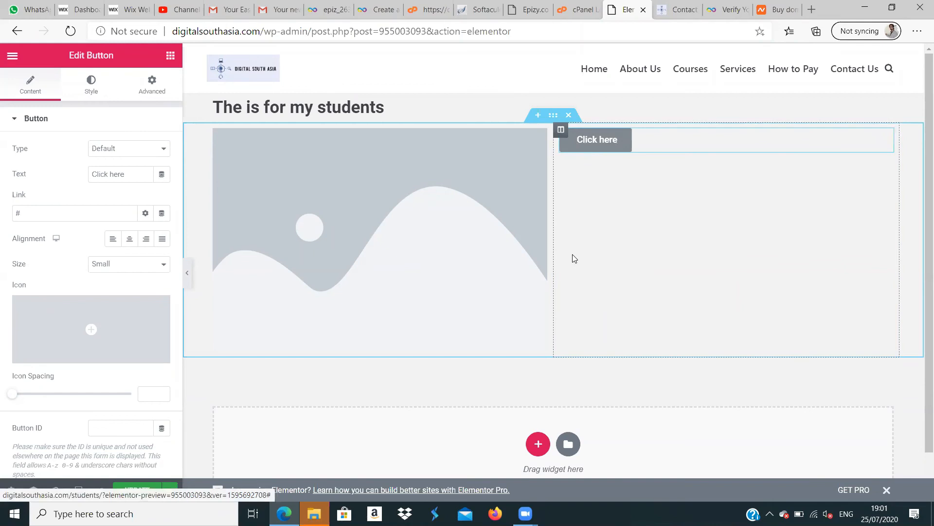
{"action": "right_click", "coordinate": [617, 146]}
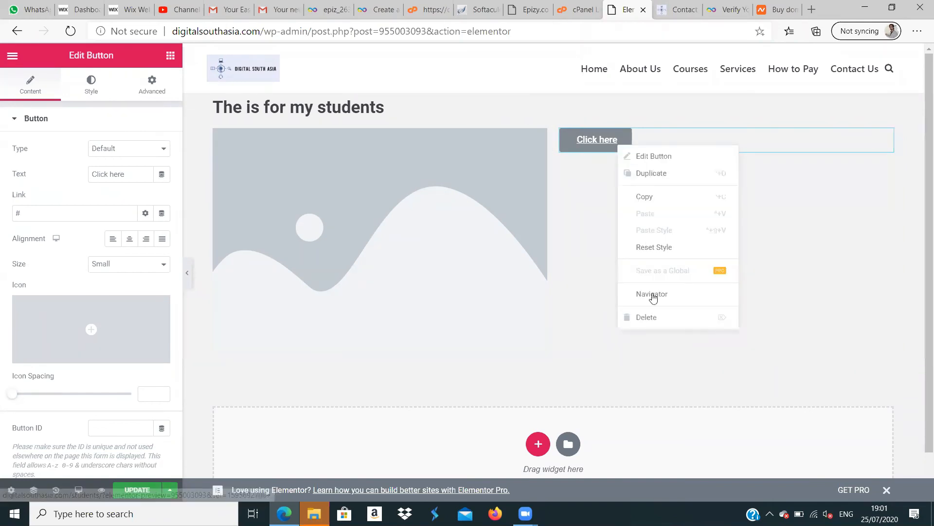
{"action": "left_click", "coordinate": [656, 317]}
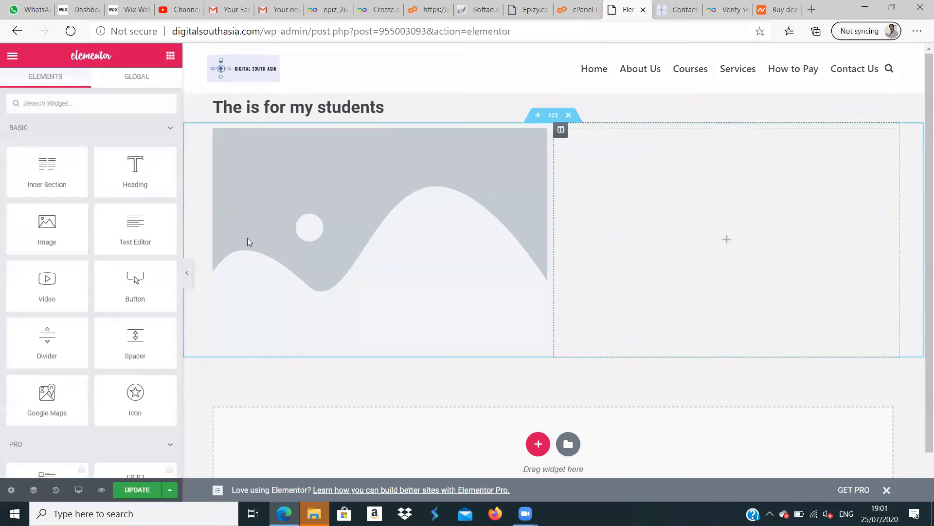
- Place a Video widget in the second column and fill the image placeholder with the green paper-plane logo from the media library
{"action": "left_click_drag", "start_coordinate": [80, 281], "coordinate": [739, 236]}
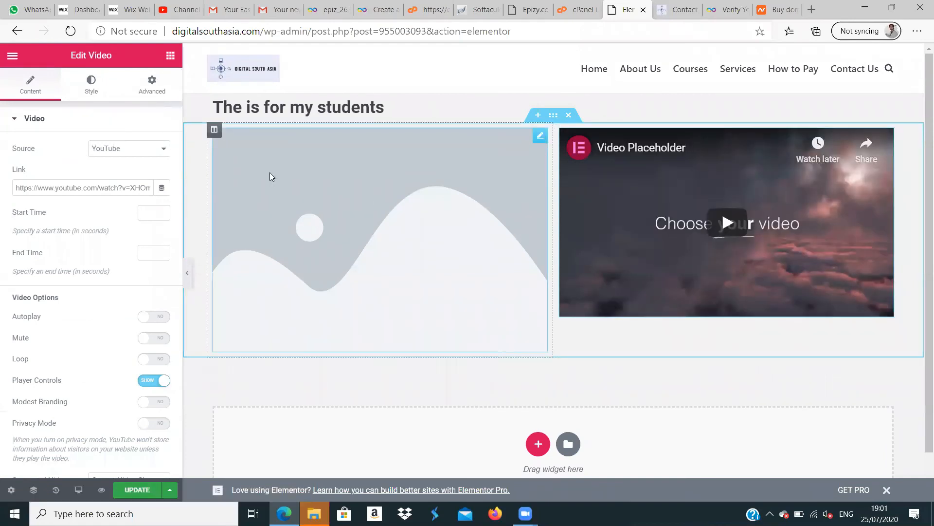
{"action": "left_click", "coordinate": [270, 173]}
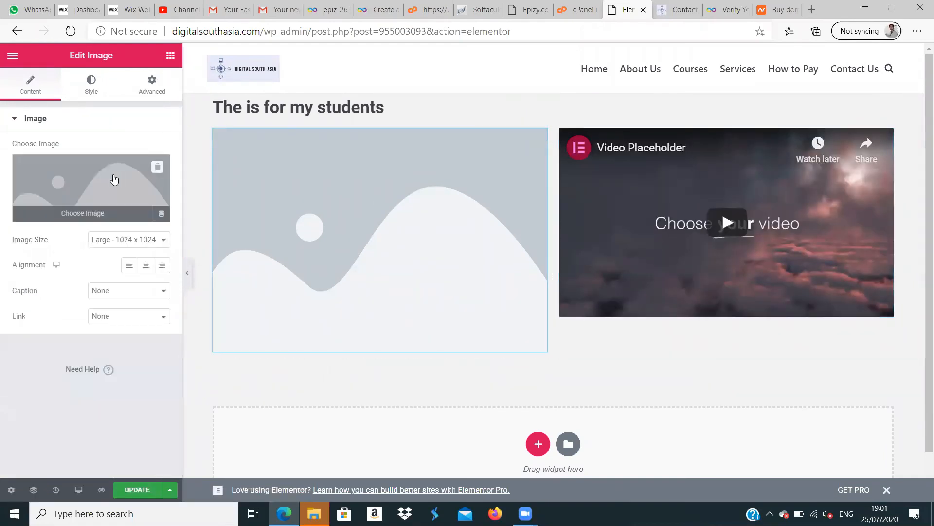
{"action": "left_click", "coordinate": [91, 209]}
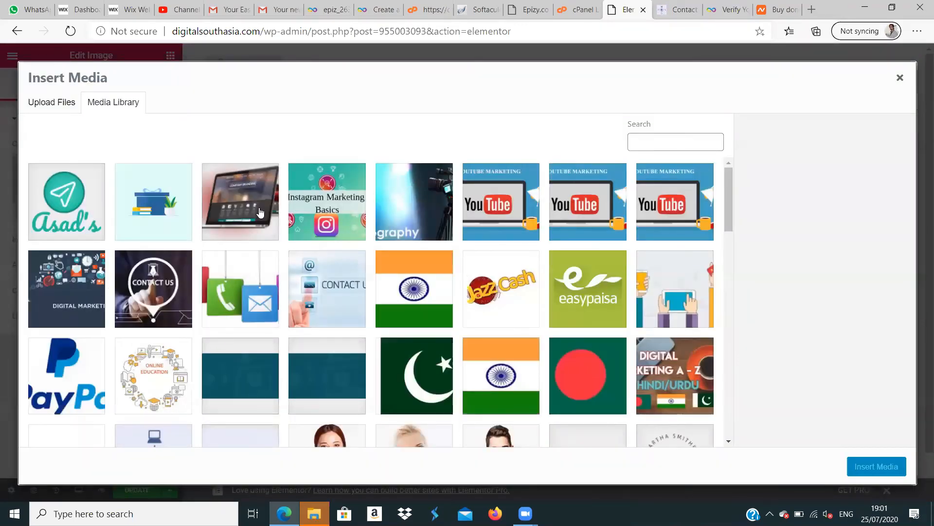
{"action": "left_click", "coordinate": [68, 190]}
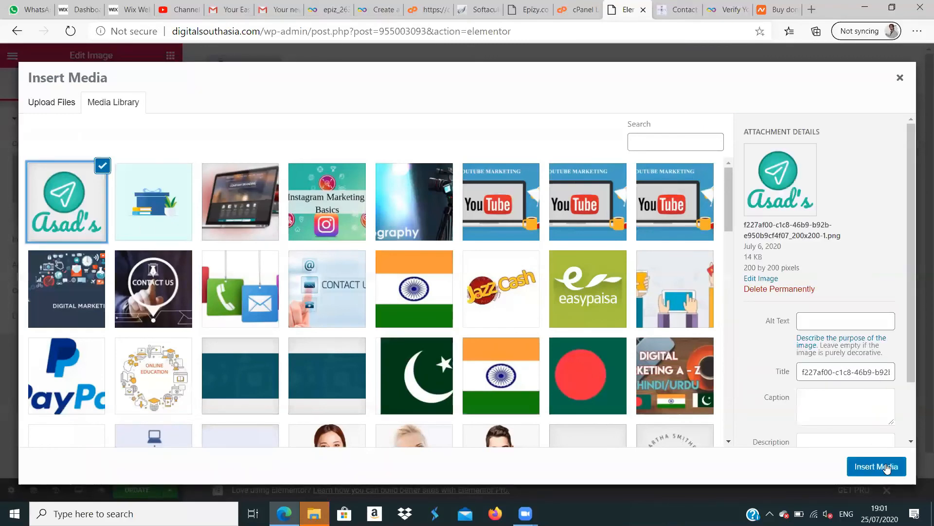
{"action": "left_click", "coordinate": [877, 466]}
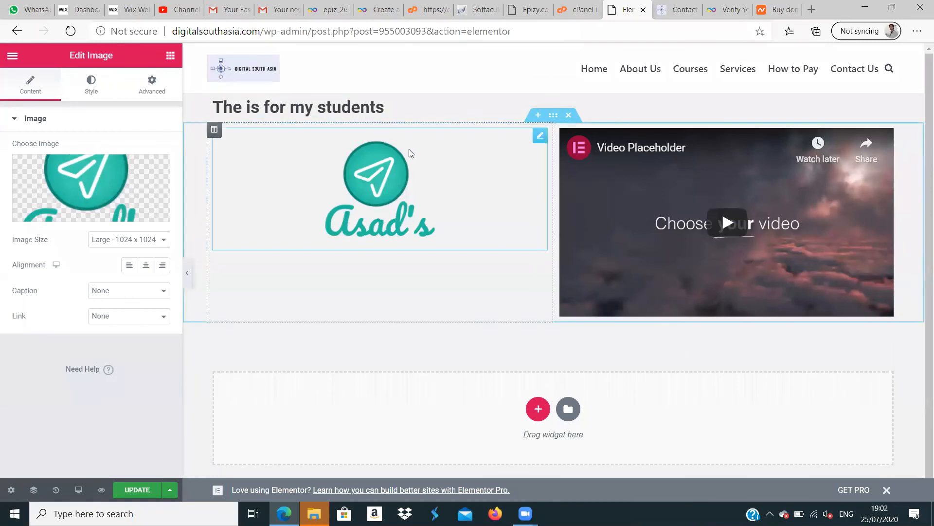
{"action": "left_click_drag", "start_coordinate": [413, 154], "coordinate": [393, 208]}
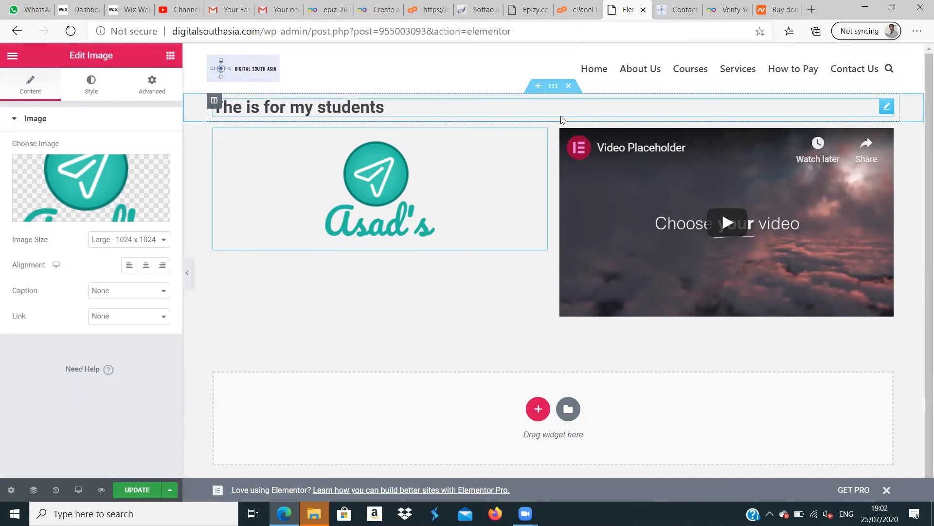
{"action": "left_click_drag", "start_coordinate": [557, 120], "coordinate": [551, 128]}
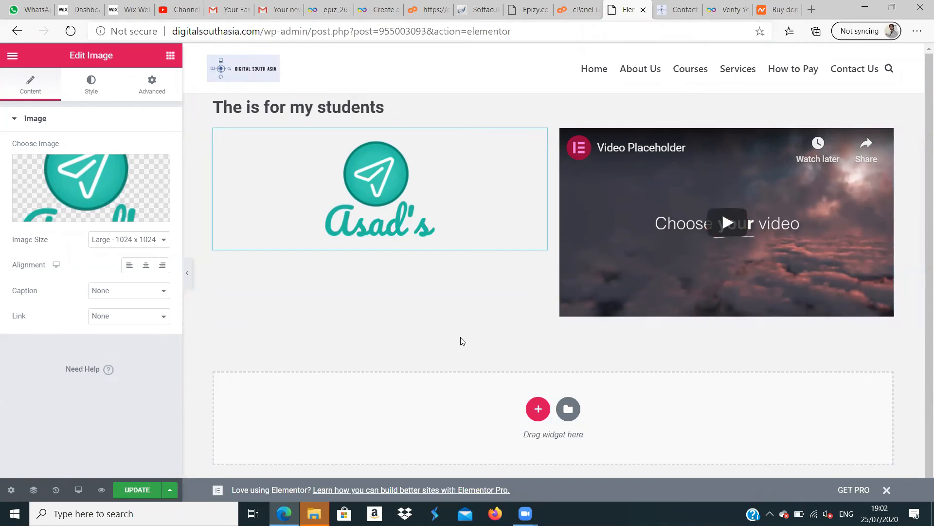
- Update the Students page and preview it on the site, returning to the editor after viewing it
{"action": "left_click", "coordinate": [136, 489]}
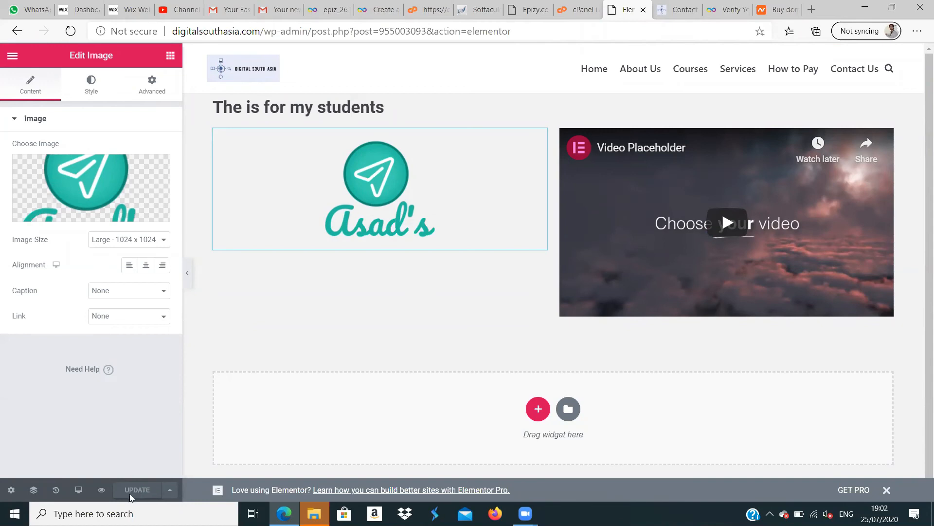
{"action": "left_click", "coordinate": [103, 491]}
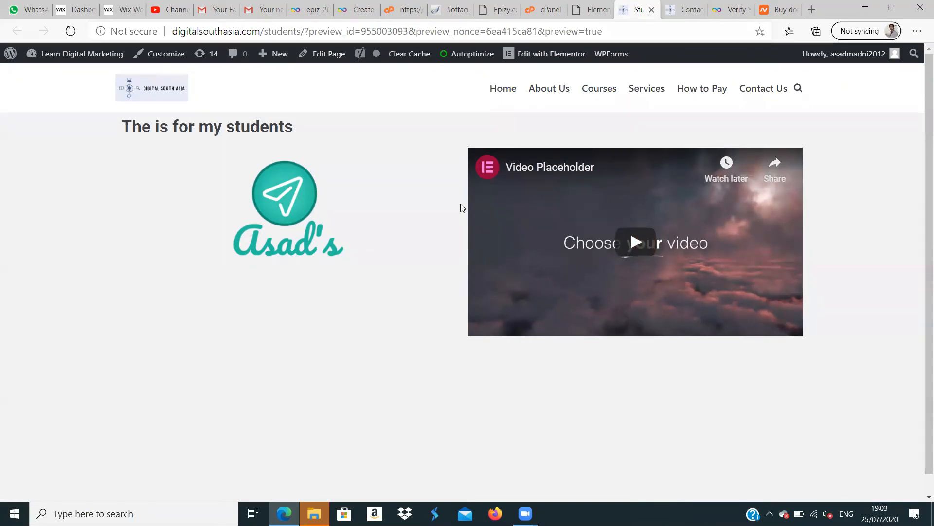
{"action": "left_click", "coordinate": [590, 12]}
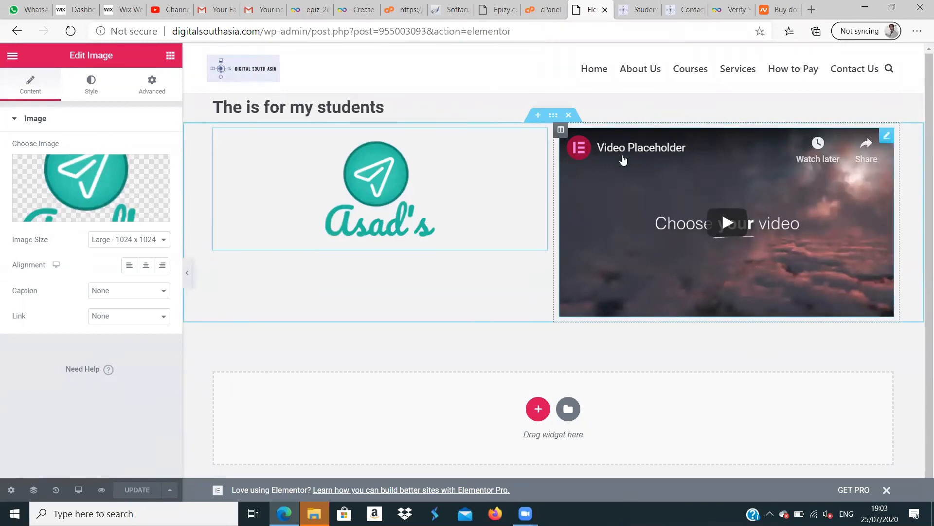
- Return to the list of all pages and move the Students page to the trash
{"action": "left_click", "coordinate": [18, 36]}
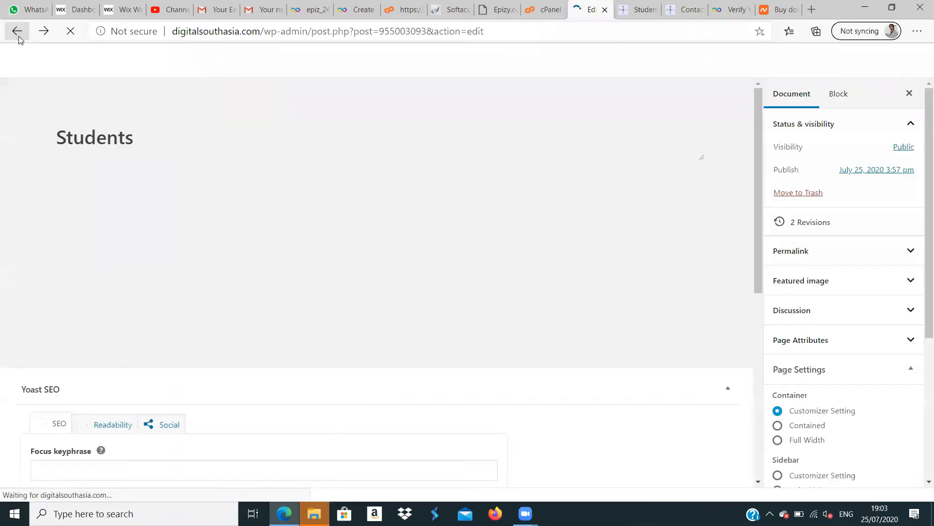
{"action": "left_click", "coordinate": [18, 36]}
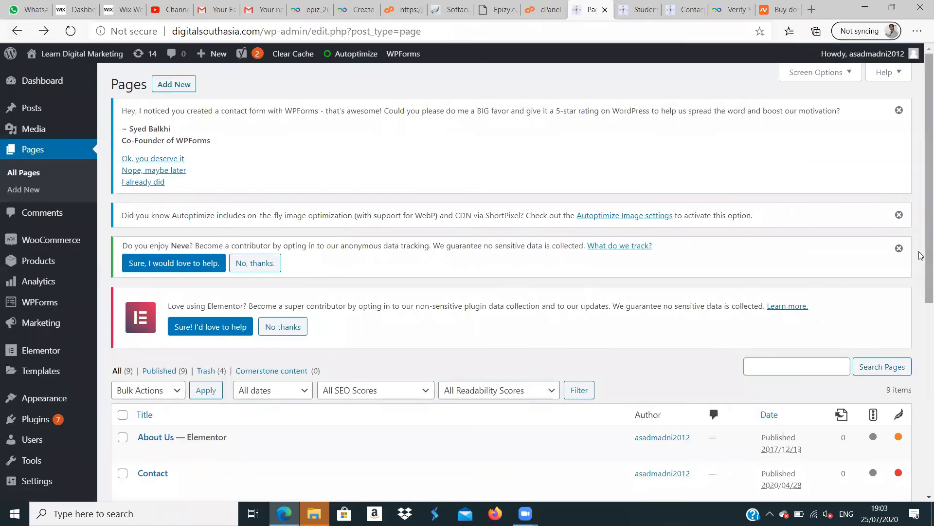
{"action": "scroll", "coordinate": [922, 246], "scroll_direction": "down", "scroll_amount": 4}
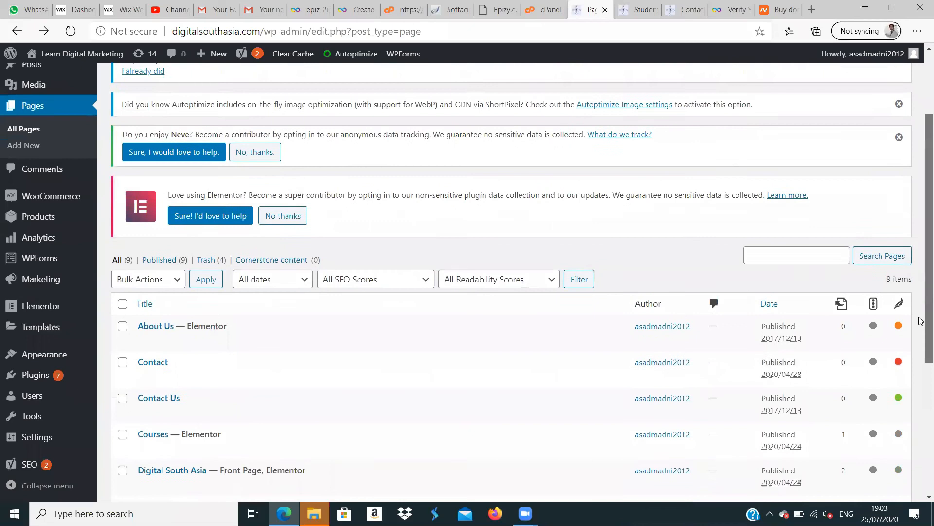
{"action": "scroll", "coordinate": [922, 385], "scroll_direction": "down", "scroll_amount": 3}
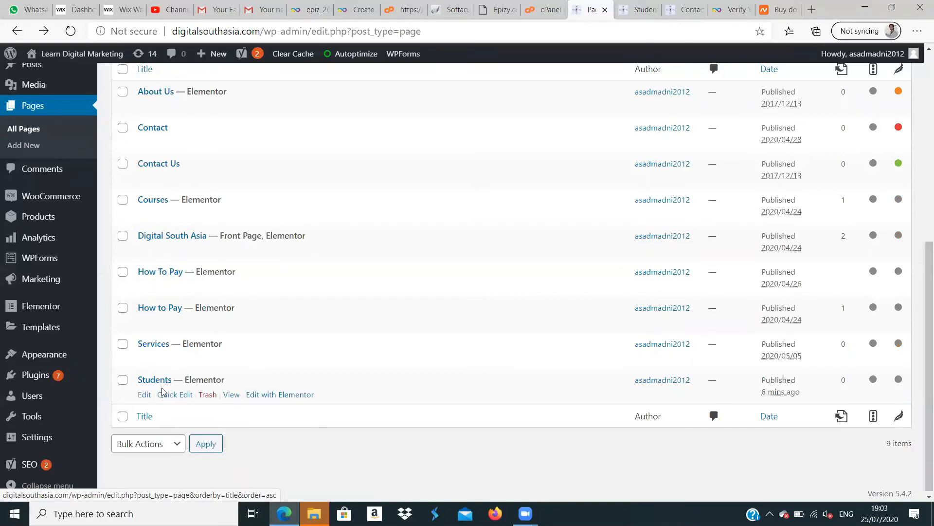
{"action": "left_click", "coordinate": [207, 396]}
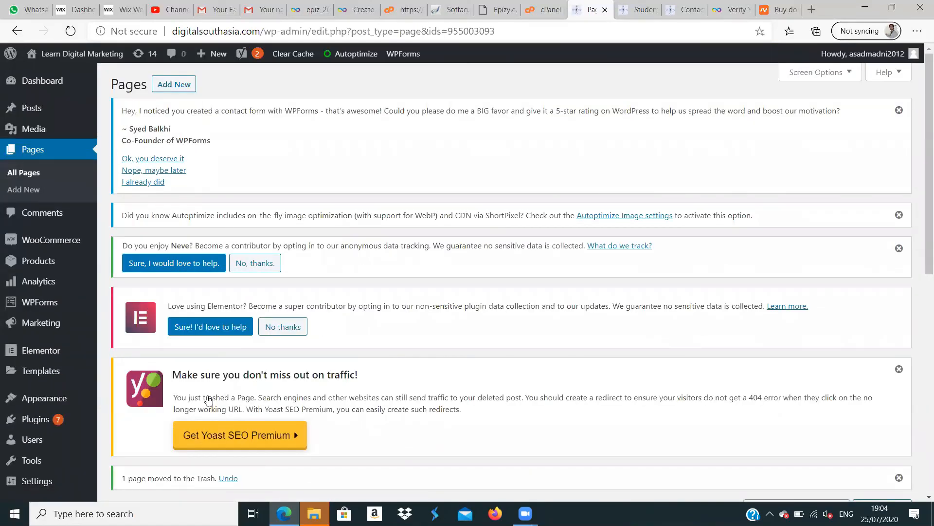
- Reload the Students page preview to check the deletion, close it, and look over the Pages list
{"action": "left_click", "coordinate": [639, 12]}
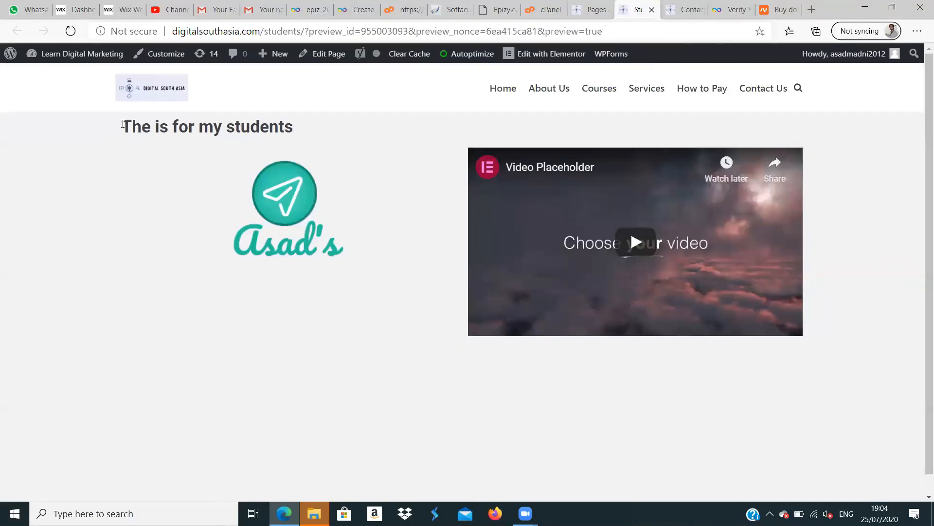
{"action": "left_click", "coordinate": [70, 32]}
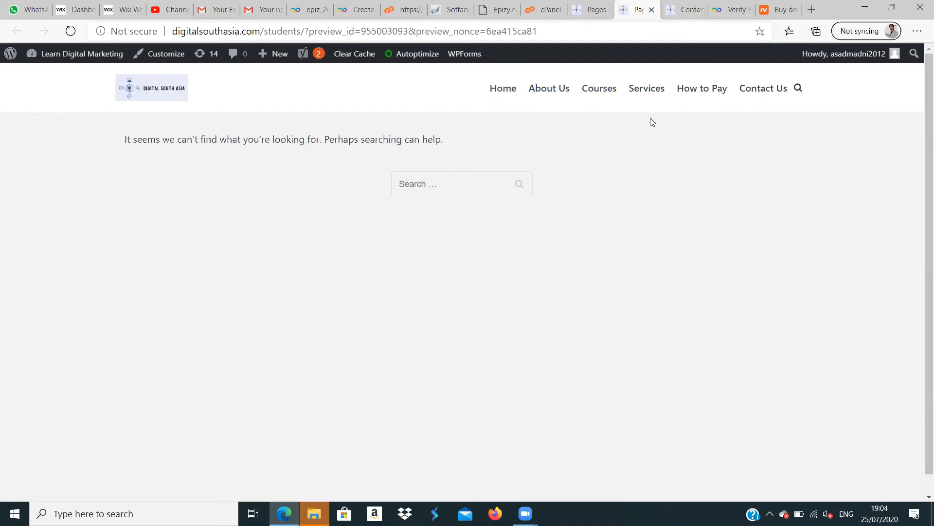
{"action": "left_click", "coordinate": [651, 10]}
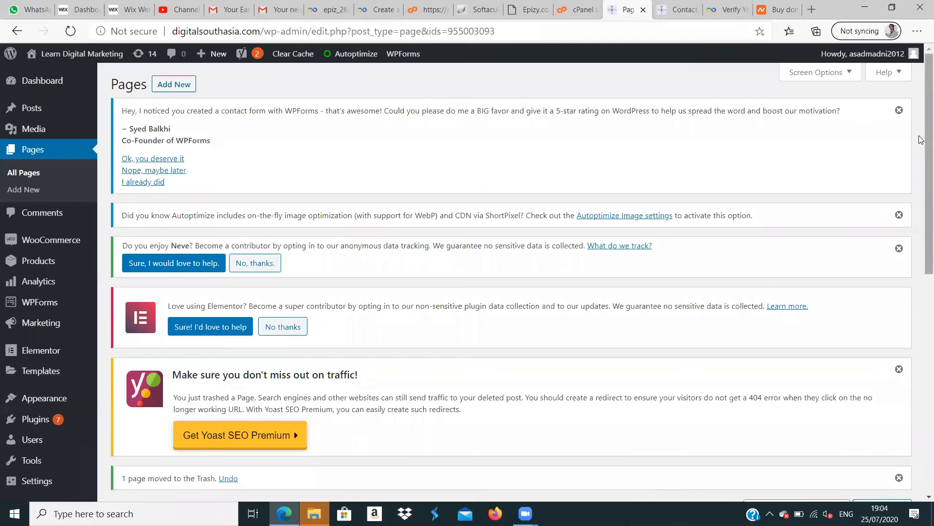
{"action": "scroll", "coordinate": [921, 139], "scroll_direction": "down", "scroll_amount": 6}
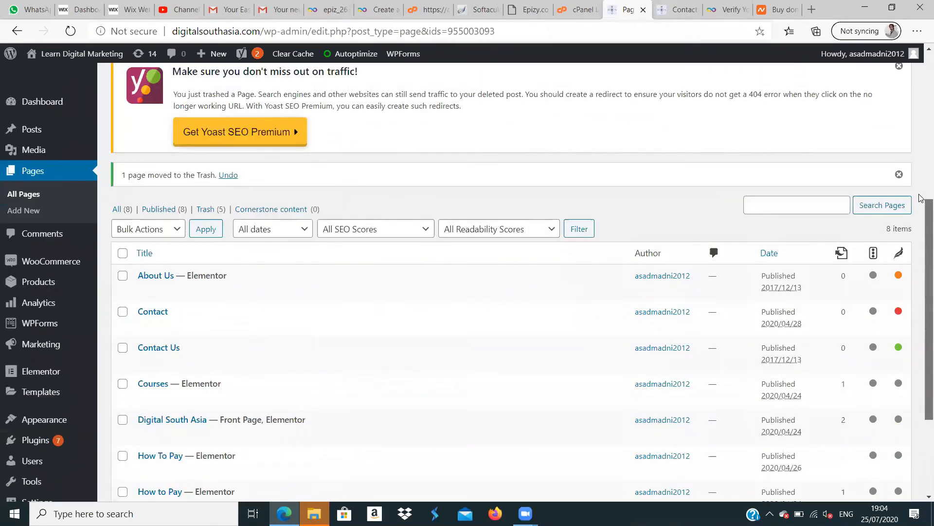
{"action": "scroll", "coordinate": [921, 198], "scroll_direction": "up", "scroll_amount": 4}
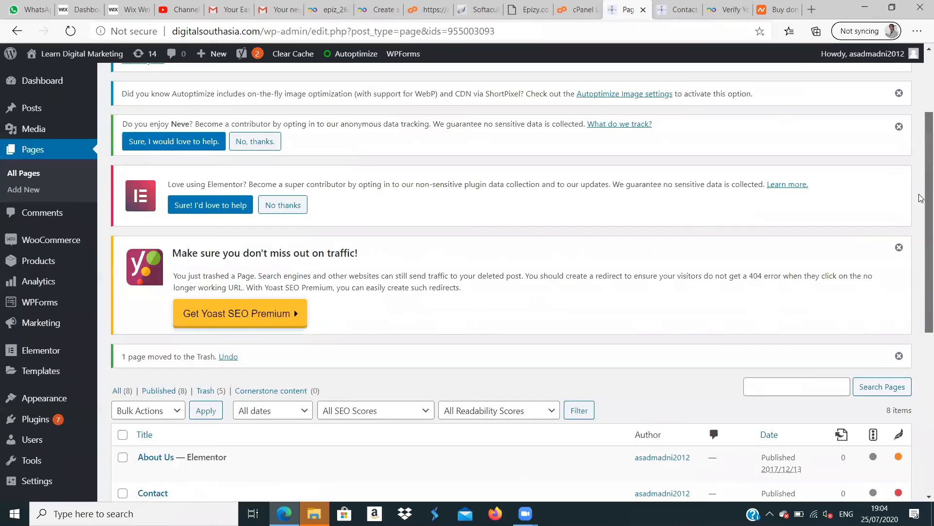
- View the live site's About Us page and open it for editing with Elementor
{"action": "left_click", "coordinate": [685, 16]}
{"action": "left_click", "coordinate": [549, 91]}
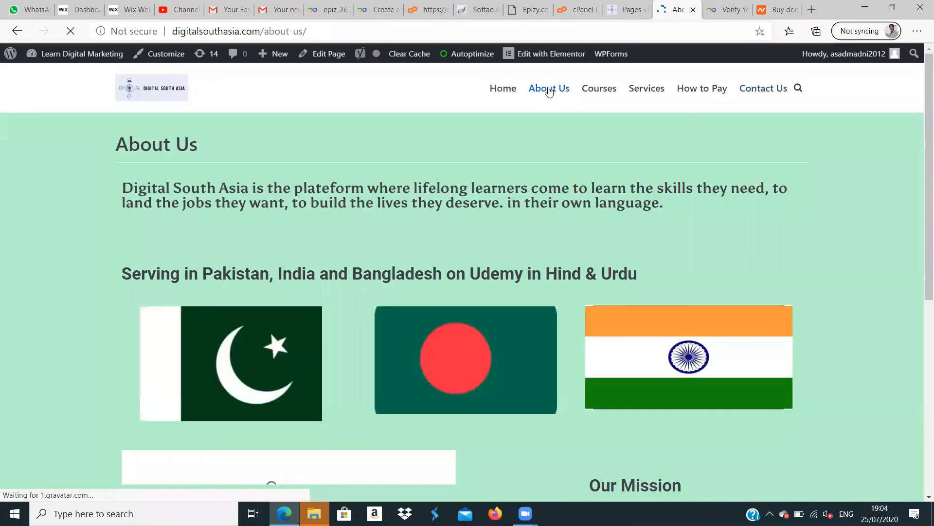
{"action": "scroll", "coordinate": [921, 140], "scroll_direction": "down", "scroll_amount": 7}
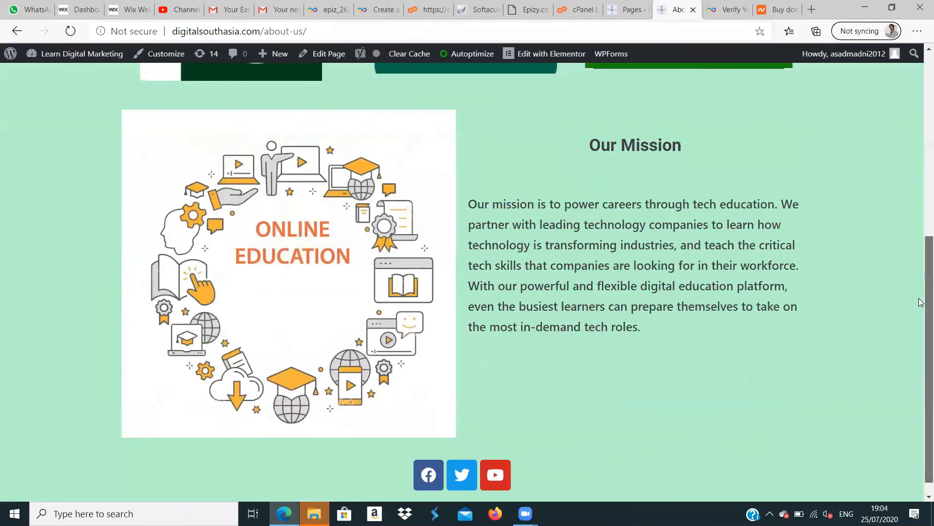
{"action": "scroll", "coordinate": [921, 292], "scroll_direction": "up", "scroll_amount": 7}
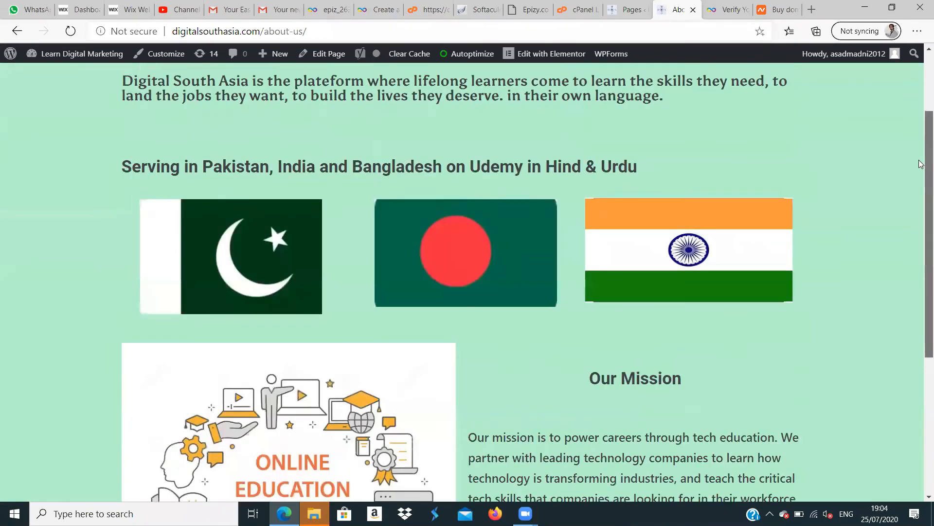
{"action": "left_click", "coordinate": [540, 56]}
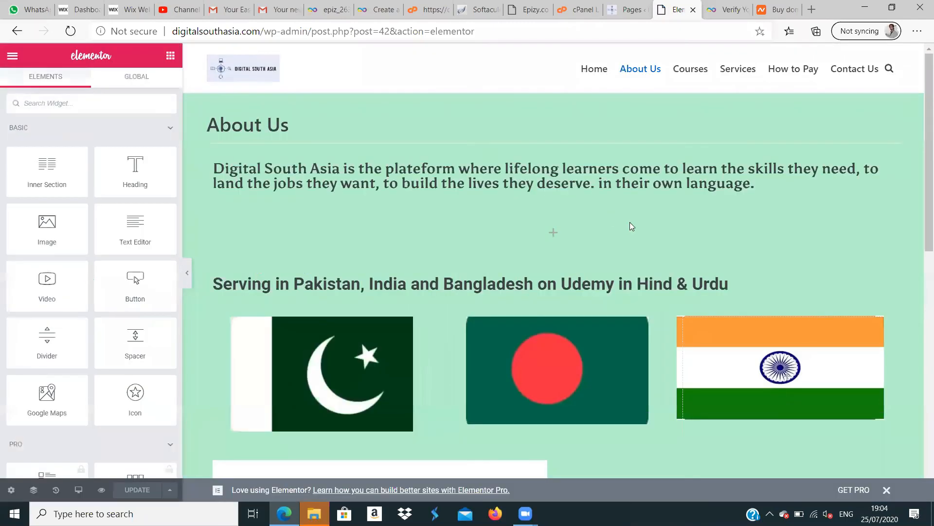
- Add a single-column section below the social icons on the About Us page and place an Image widget in it
{"action": "left_click_drag", "start_coordinate": [920, 148], "coordinate": [920, 376]}
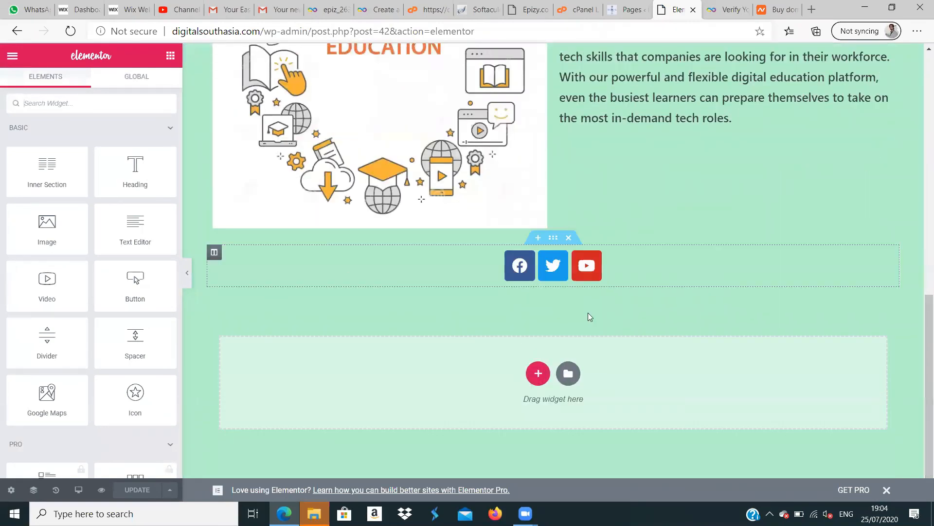
{"action": "left_click", "coordinate": [539, 374]}
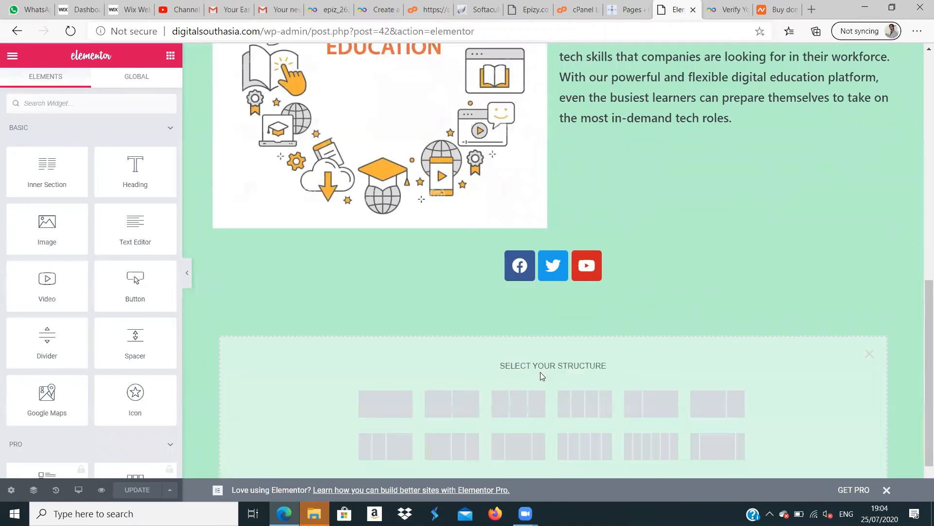
{"action": "left_click", "coordinate": [391, 397]}
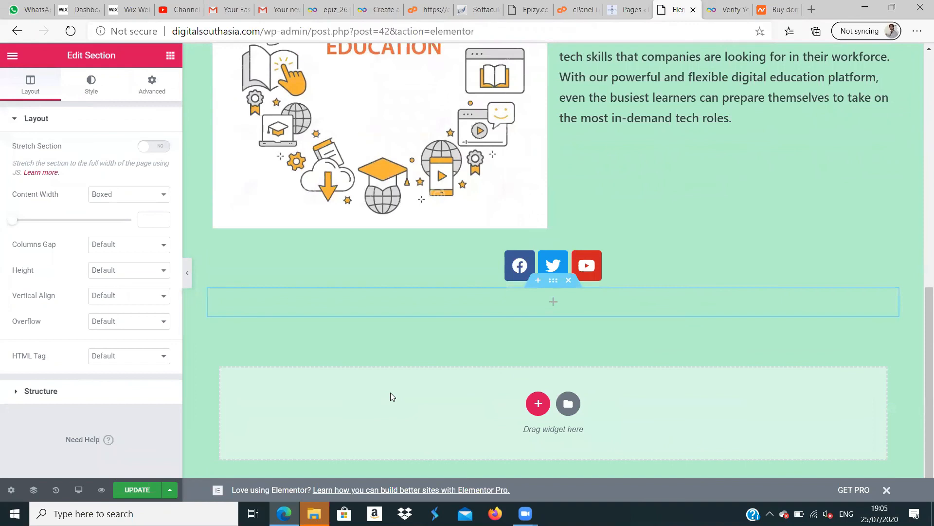
{"action": "left_click", "coordinate": [169, 55]}
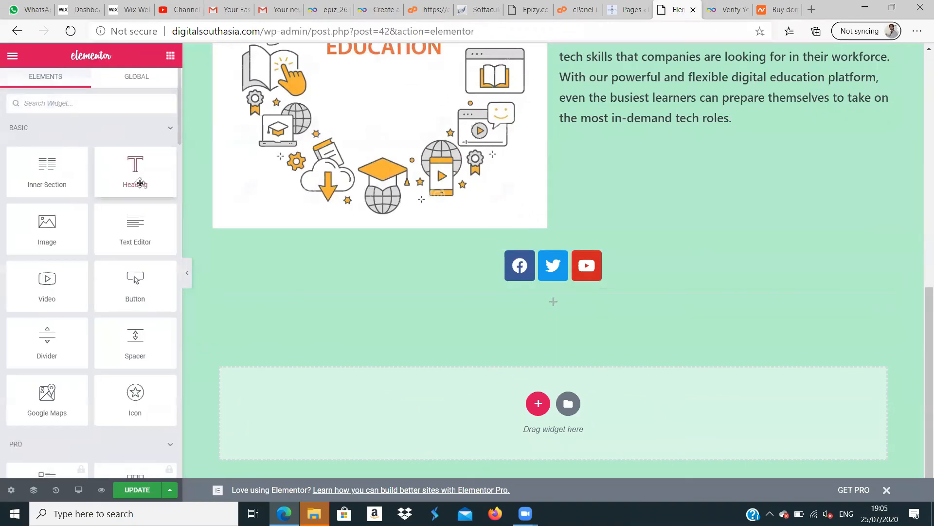
{"action": "left_click_drag", "start_coordinate": [47, 226], "coordinate": [500, 304]}
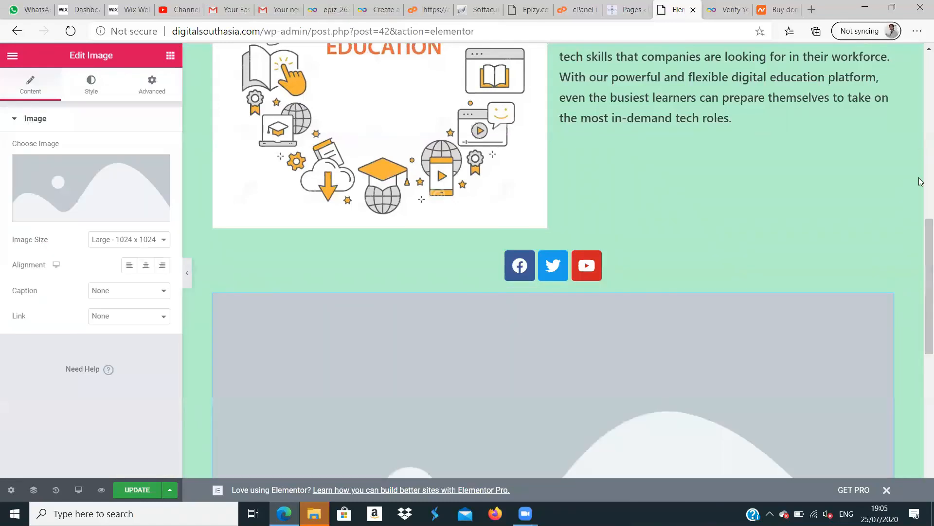
- Replace the new image placeholder below the social icons with the green paper-plane logo from the media library
{"action": "scroll", "coordinate": [922, 301], "scroll_direction": "down", "scroll_amount": 5}
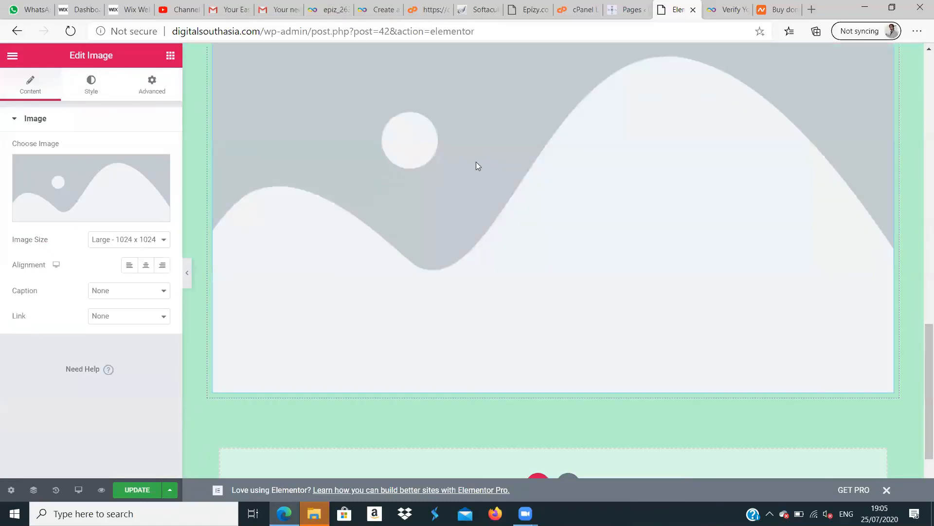
{"action": "left_click", "coordinate": [82, 210]}
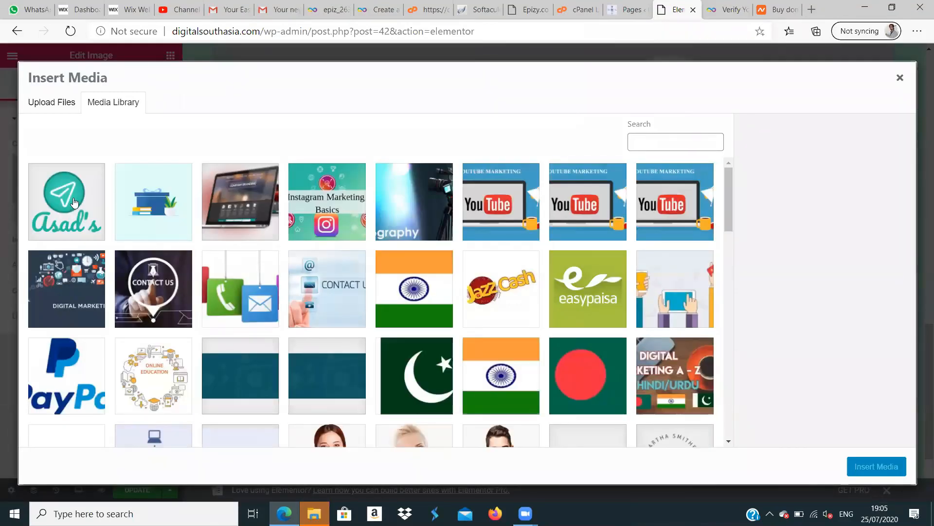
{"action": "left_click", "coordinate": [85, 213]}
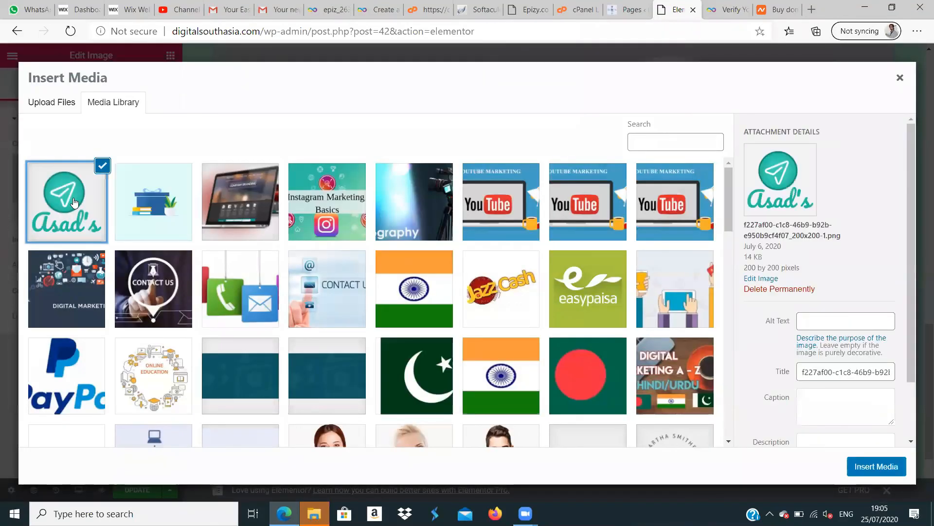
{"action": "left_click", "coordinate": [864, 465]}
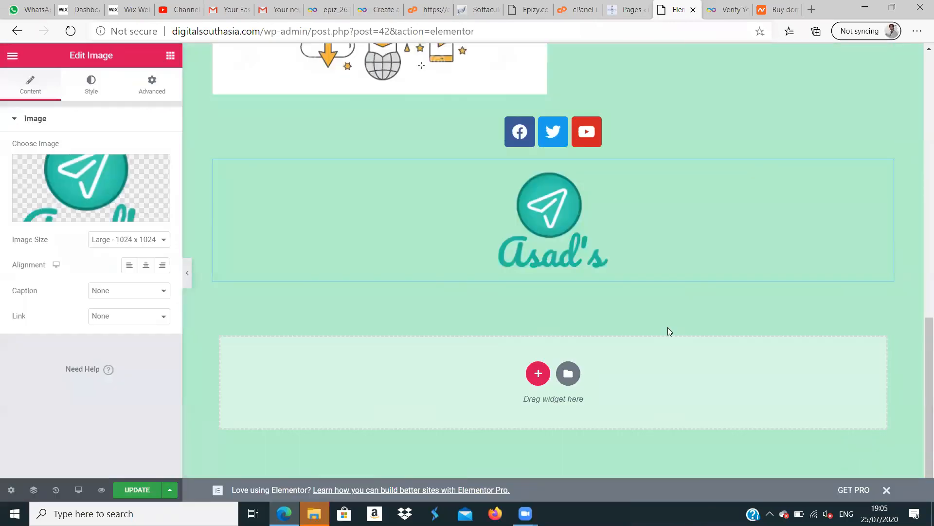
- Review the logo's placement below the social icons and update the About Us page
{"action": "left_click_drag", "start_coordinate": [920, 350], "coordinate": [920, 320]}
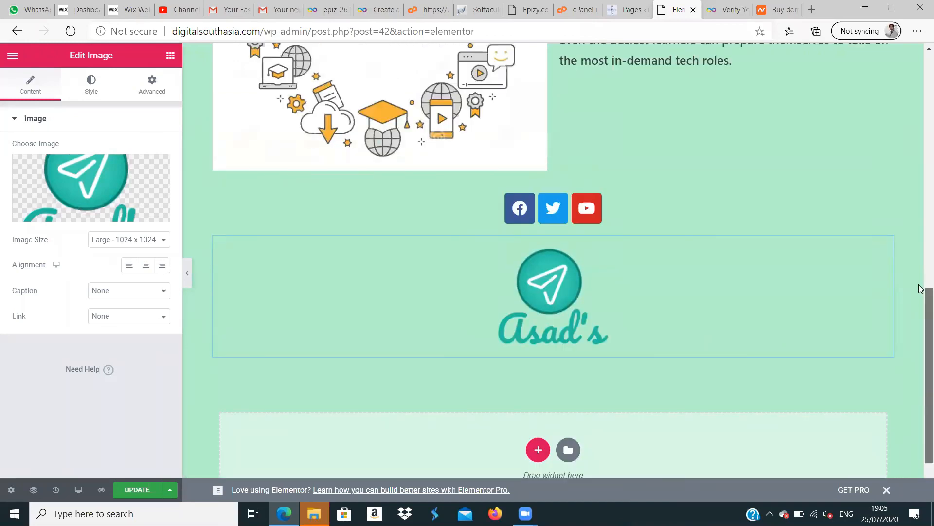
{"action": "left_click", "coordinate": [921, 260]}
{"action": "scroll", "coordinate": [244, 430], "scroll_direction": "down", "scroll_amount": 10}
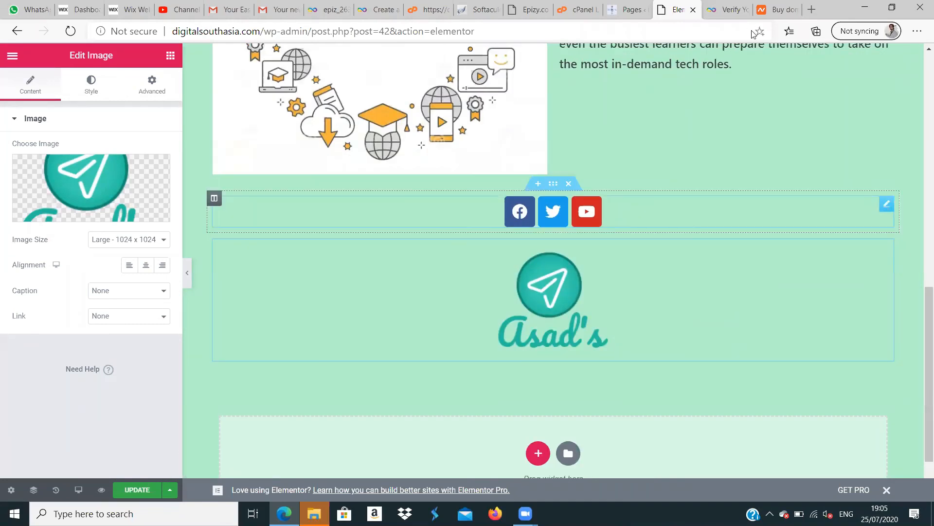
{"action": "left_click", "coordinate": [134, 496]}
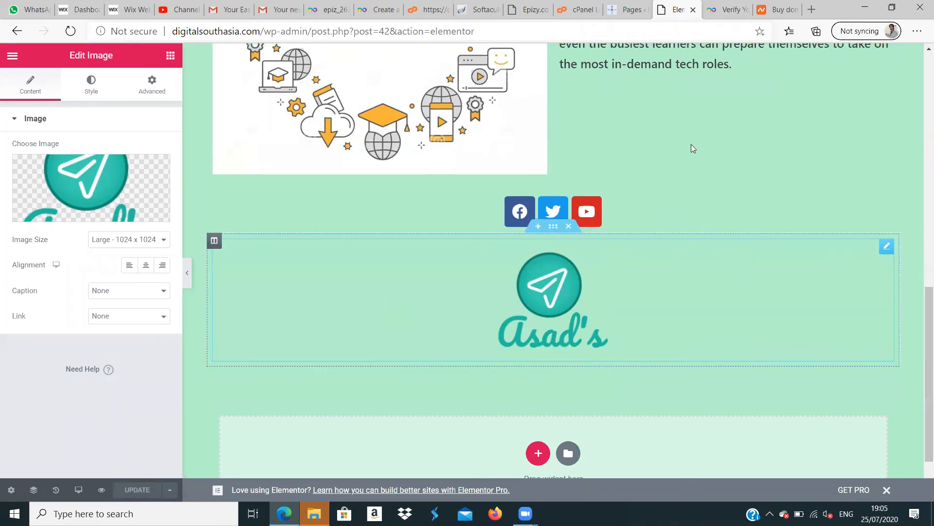
- Preview the About Us page in a new tab and check the logo below the social icons
{"action": "left_click", "coordinate": [101, 491]}
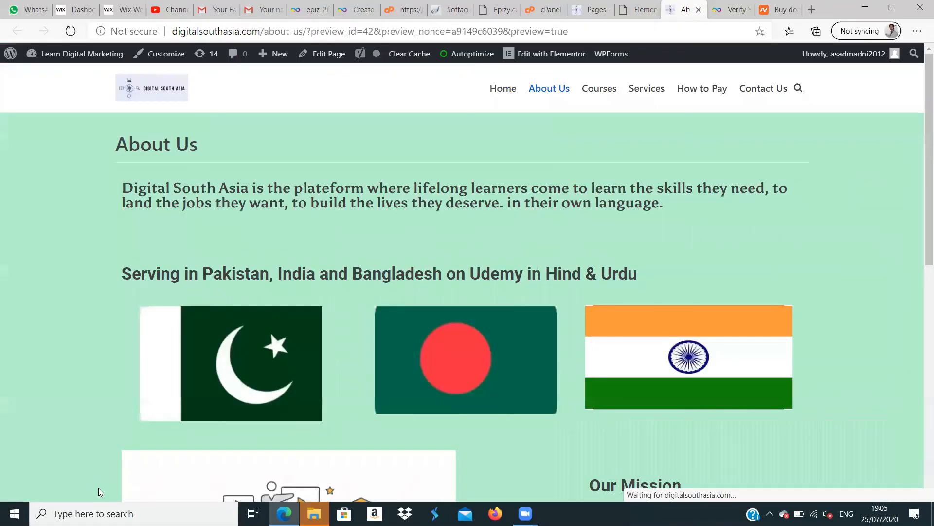
{"action": "left_click_drag", "start_coordinate": [920, 208], "coordinate": [920, 473]}
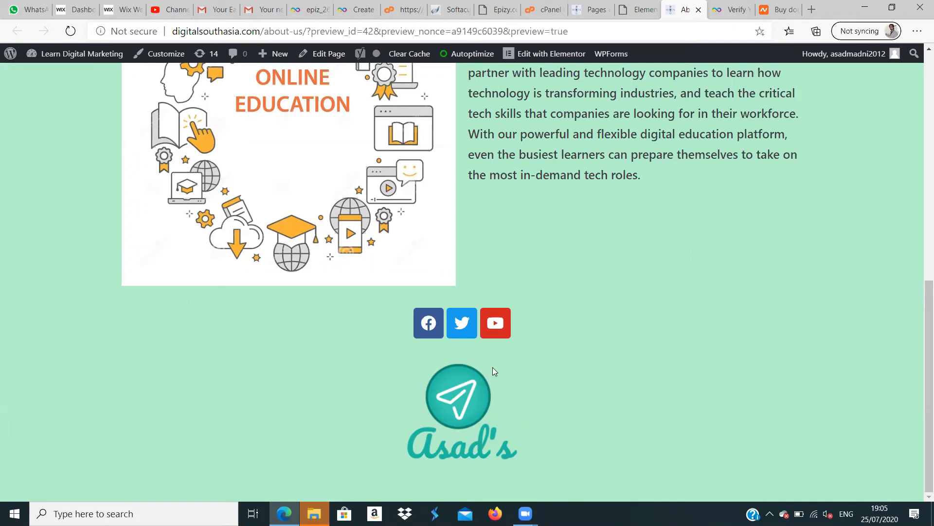
- Return to the Elementor editor, delete the logo image below the social icons and update the About Us page
{"action": "left_click", "coordinate": [638, 17]}
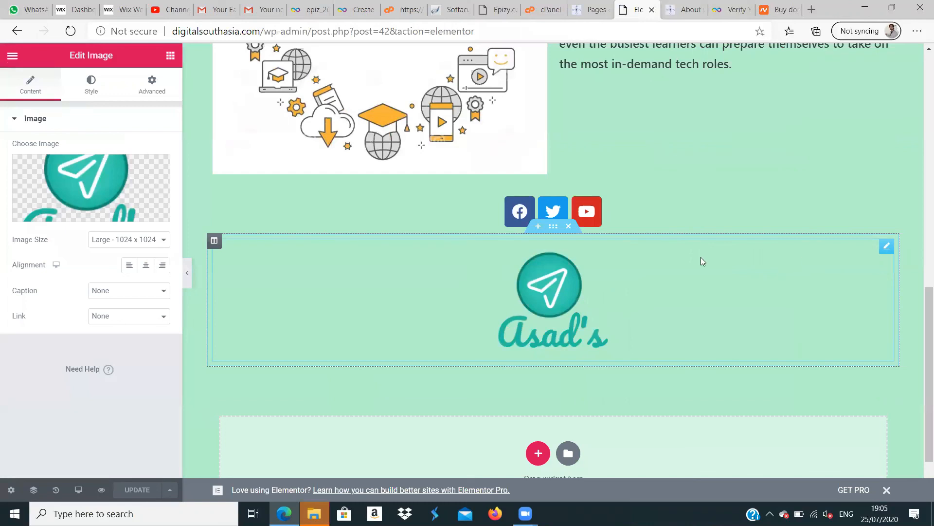
{"action": "right_click", "coordinate": [741, 291]}
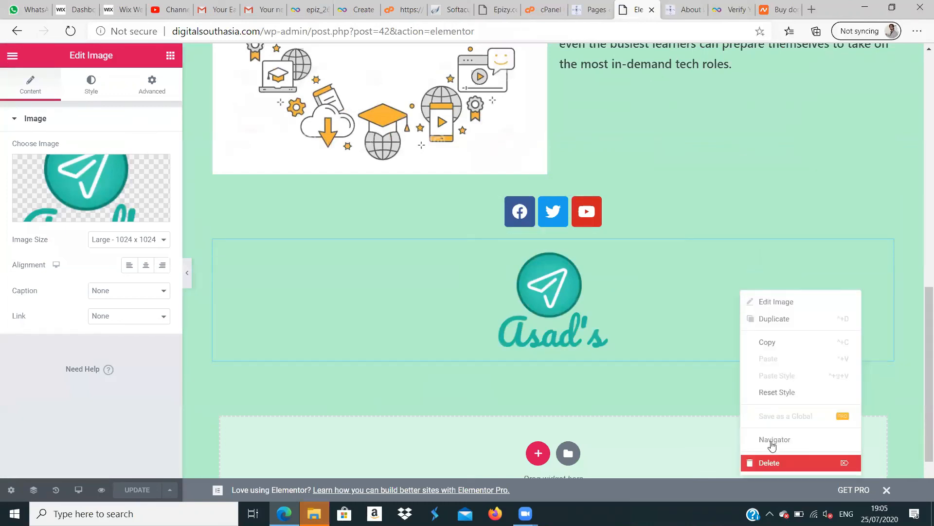
{"action": "key", "text": "Delete"}
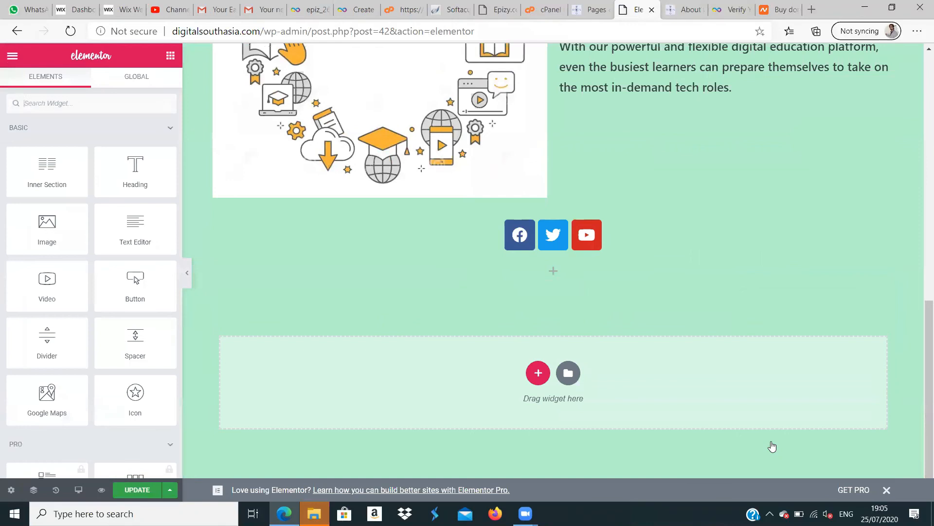
{"action": "left_click", "coordinate": [137, 490]}
- Check the area below the social icons on the previewed About Us page and view the site's Home page
{"action": "left_click", "coordinate": [688, 10]}
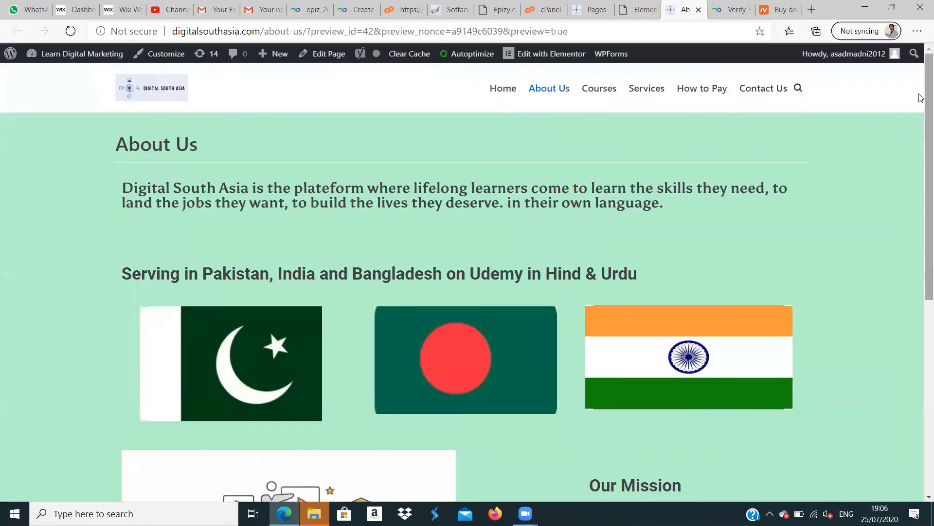
{"action": "scroll", "coordinate": [921, 434], "scroll_direction": "down", "scroll_amount": 7}
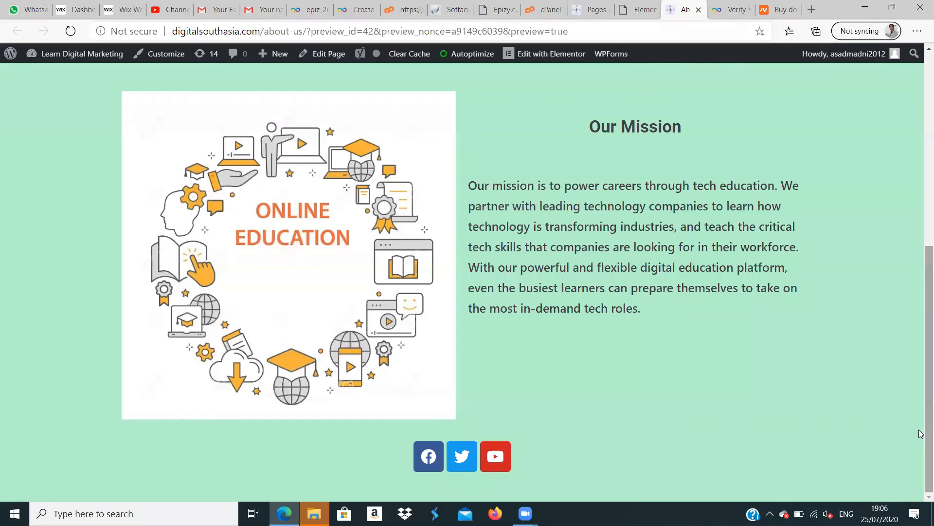
{"action": "left_click_drag", "start_coordinate": [920, 287], "coordinate": [919, 47]}
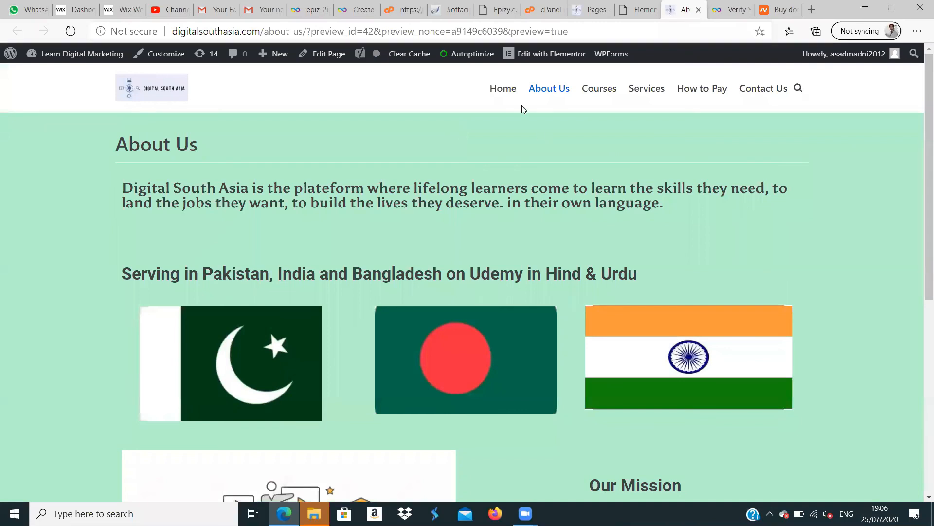
{"action": "left_click", "coordinate": [510, 90]}
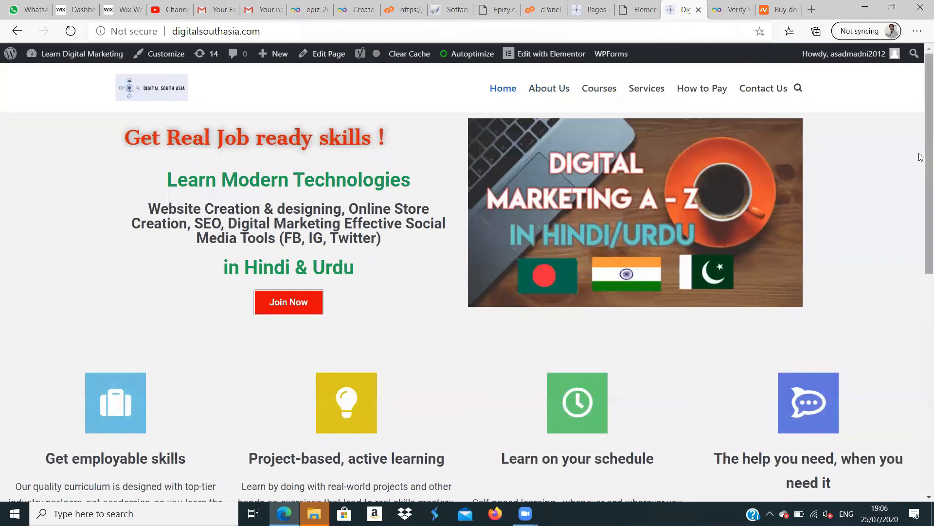
{"action": "scroll", "coordinate": [921, 174], "scroll_direction": "down", "scroll_amount": 4}
{"action": "scroll", "coordinate": [922, 175], "scroll_direction": "up", "scroll_amount": 4}
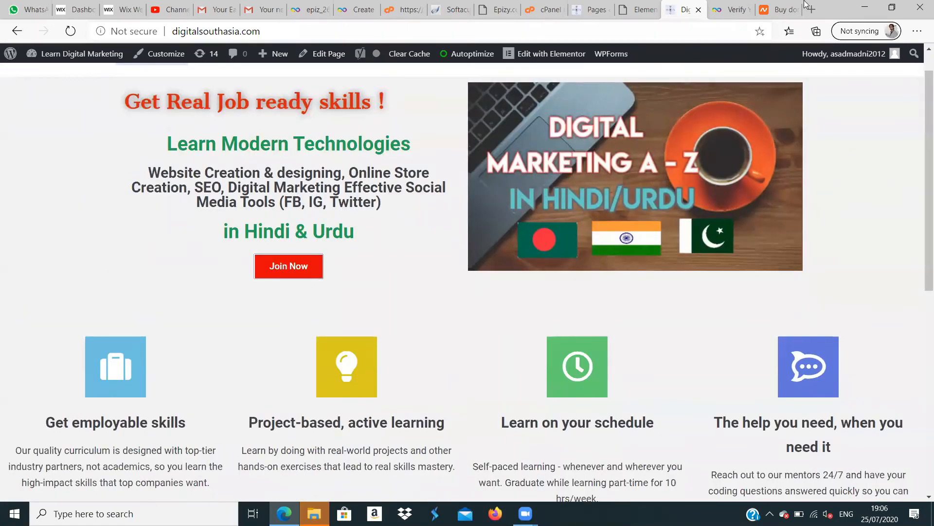
- Open shopify.com in a new browser tab
{"action": "left_click", "coordinate": [812, 9]}
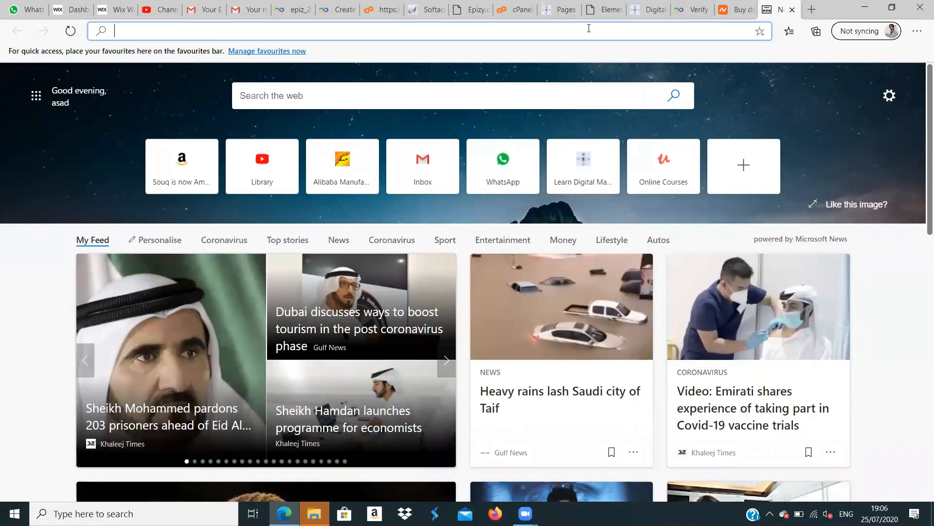
{"action": "type", "text": "sho"}
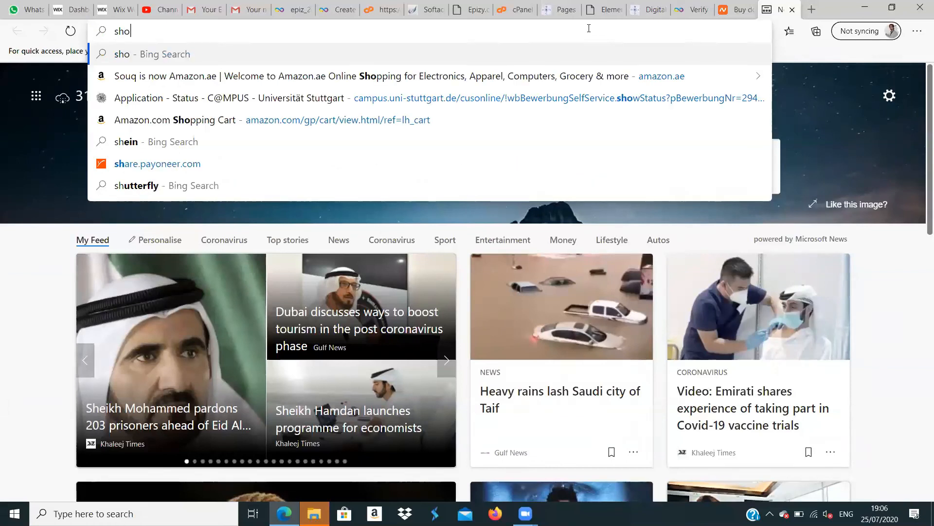
{"action": "type", "text": "pify"}
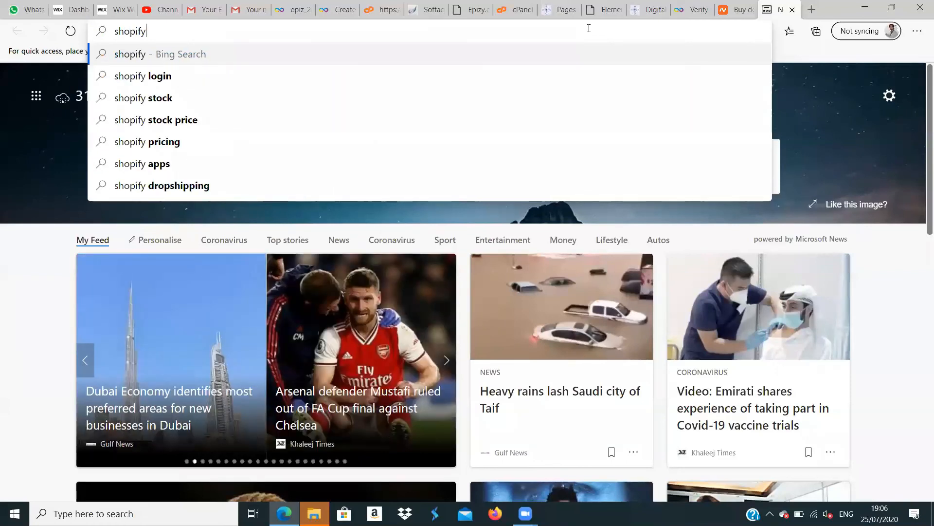
{"action": "type", "text": ".com"}
{"action": "key", "text": "Return"}
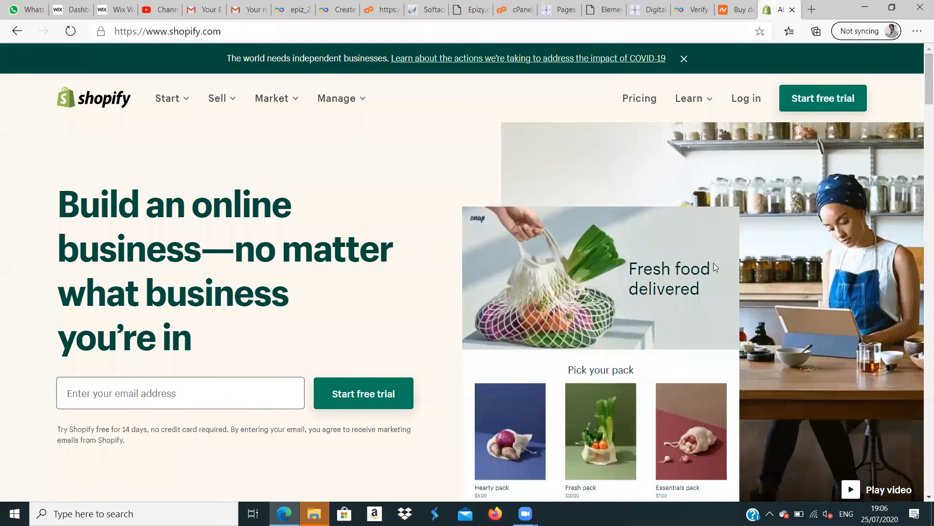
- Examine the Shopify home page's introduction, its "Bring your business online" example stores and the "Take the best path forward" options
{"action": "scroll", "coordinate": [921, 99], "scroll_direction": "down", "scroll_amount": 5}
{"action": "scroll", "coordinate": [922, 90], "scroll_direction": "up", "scroll_amount": 5}
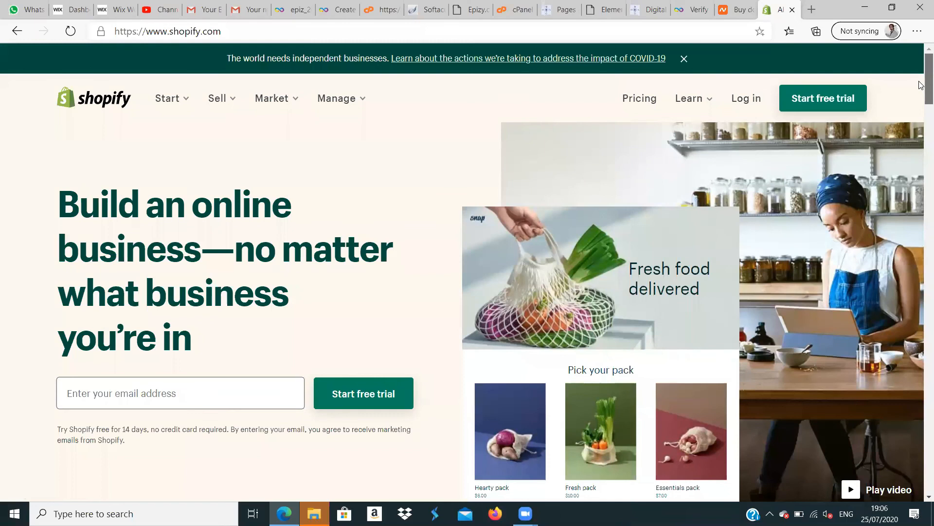
{"action": "scroll", "coordinate": [920, 97], "scroll_direction": "down", "scroll_amount": 5}
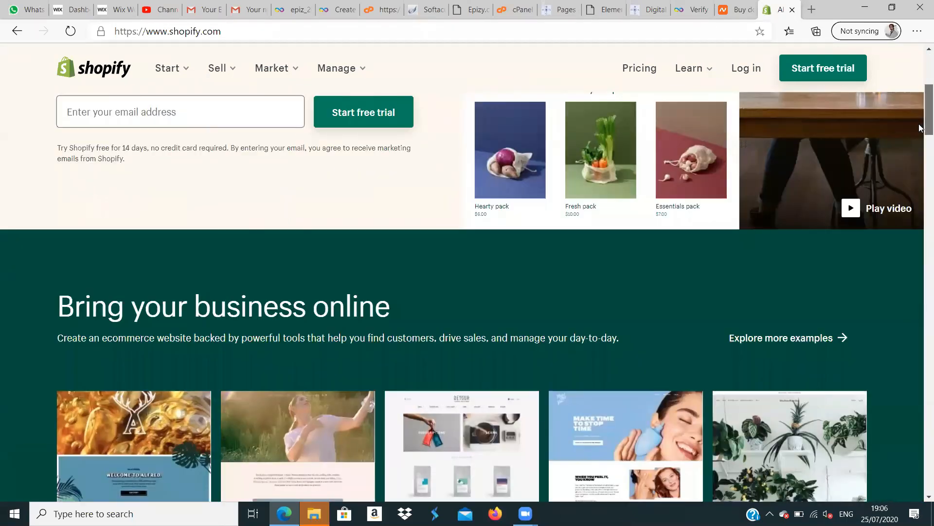
{"action": "scroll", "coordinate": [919, 146], "scroll_direction": "down", "scroll_amount": 8}
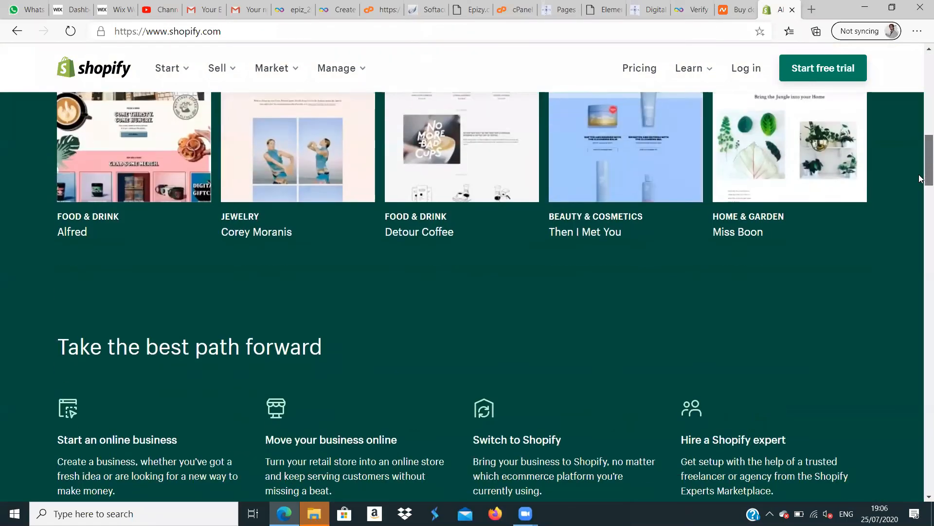
{"action": "scroll", "coordinate": [920, 121], "scroll_direction": "up", "scroll_amount": 5}
{"action": "scroll", "coordinate": [922, 88], "scroll_direction": "up", "scroll_amount": 6}
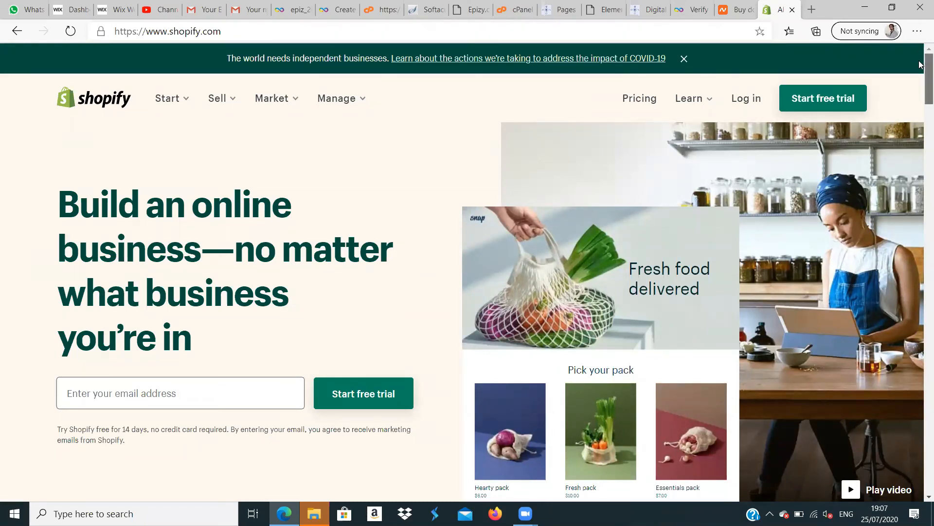
{"action": "scroll", "coordinate": [921, 74], "scroll_direction": "down", "scroll_amount": 2}
{"action": "scroll", "coordinate": [921, 74], "scroll_direction": "up", "scroll_amount": 2}
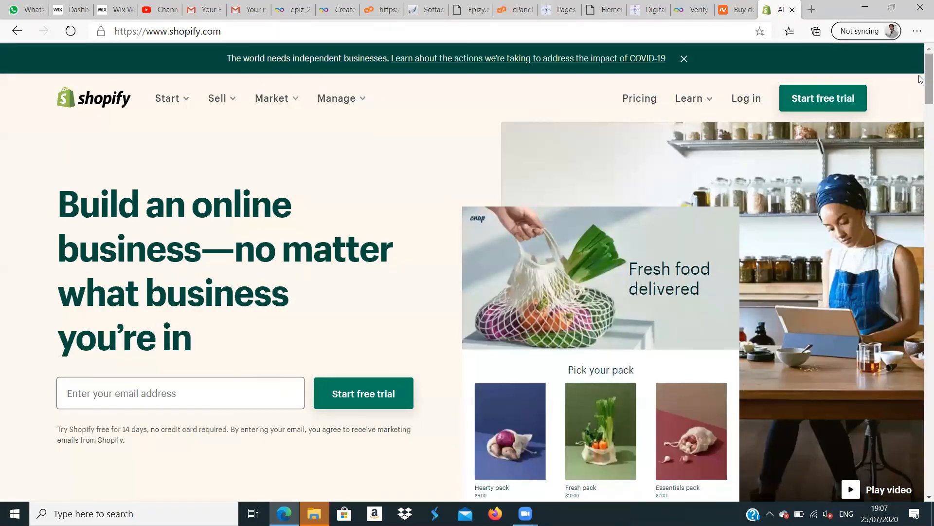
{"action": "mouse_move", "coordinate": [922, 78]}
{"action": "left_mouse_down"}
{"action": "mouse_move", "coordinate": [921, 205]}
{"action": "mouse_move", "coordinate": [921, 78]}
{"action": "left_mouse_up"}
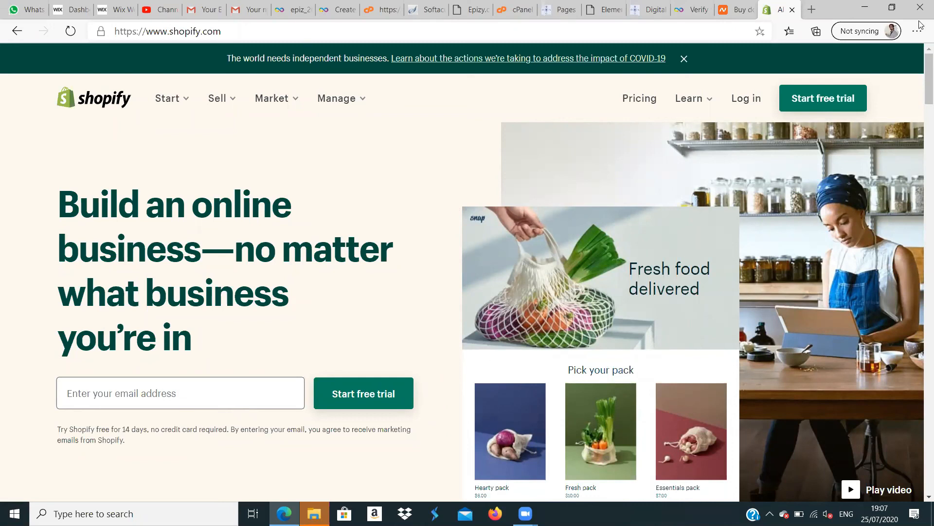
{"action": "scroll", "coordinate": [920, 68], "scroll_direction": "down", "scroll_amount": 2}
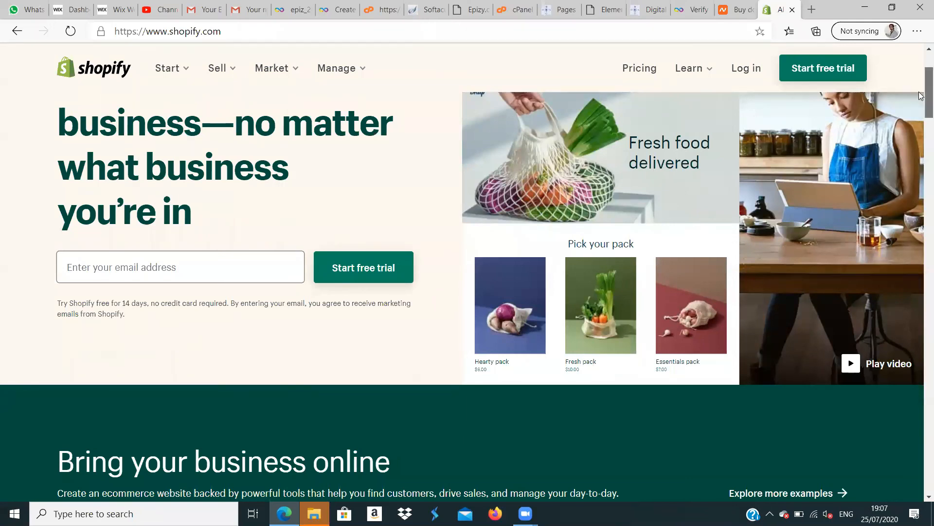
{"action": "scroll", "coordinate": [920, 95], "scroll_direction": "down", "scroll_amount": 5}
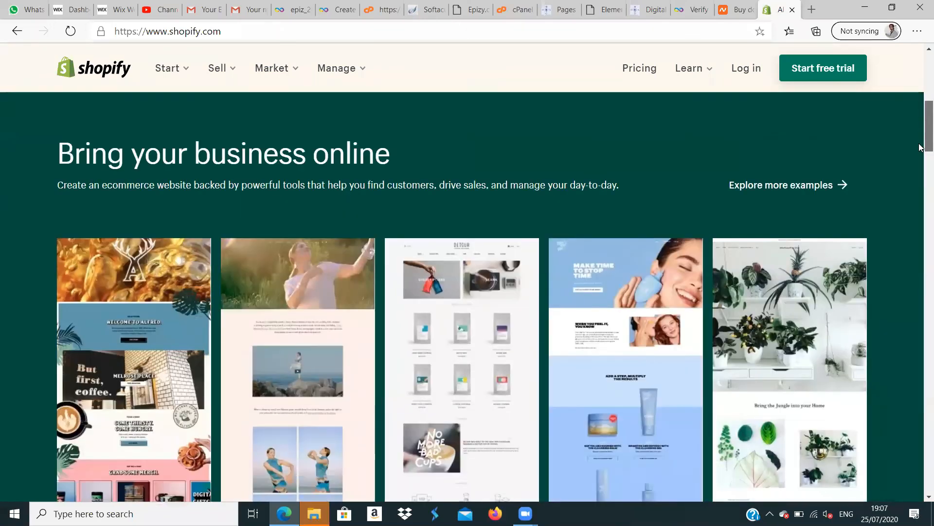
{"action": "scroll", "coordinate": [920, 147], "scroll_direction": "down", "scroll_amount": 7}
{"action": "scroll", "coordinate": [921, 122], "scroll_direction": "up", "scroll_amount": 15}
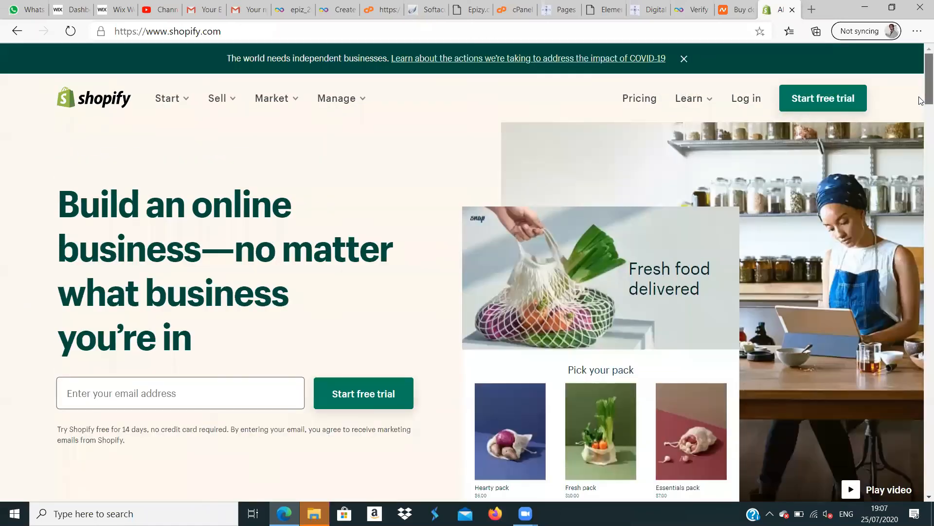
{"action": "scroll", "coordinate": [920, 100], "scroll_direction": "down", "scroll_amount": 5}
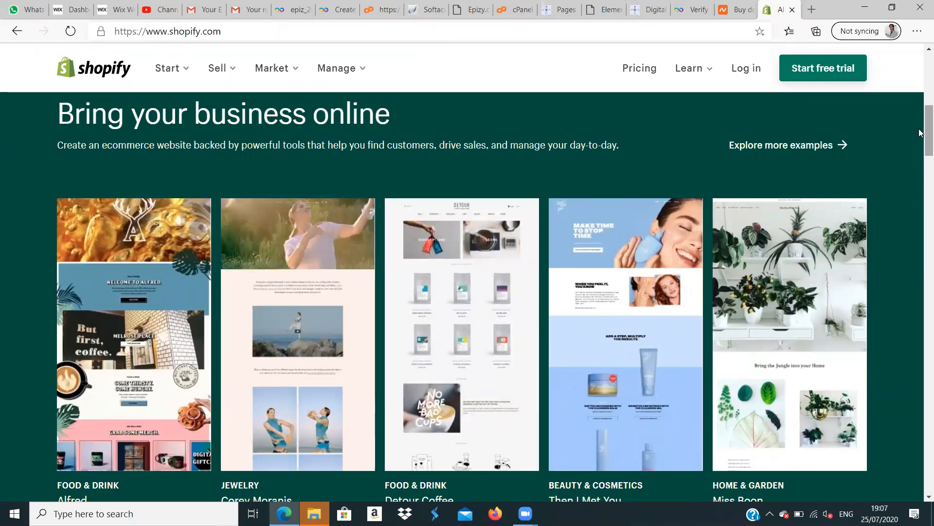
{"action": "mouse_move", "coordinate": [920, 132]}
{"action": "left_mouse_down"}
{"action": "mouse_move", "coordinate": [920, 224]}
{"action": "mouse_move", "coordinate": [920, 136]}
{"action": "left_mouse_up"}
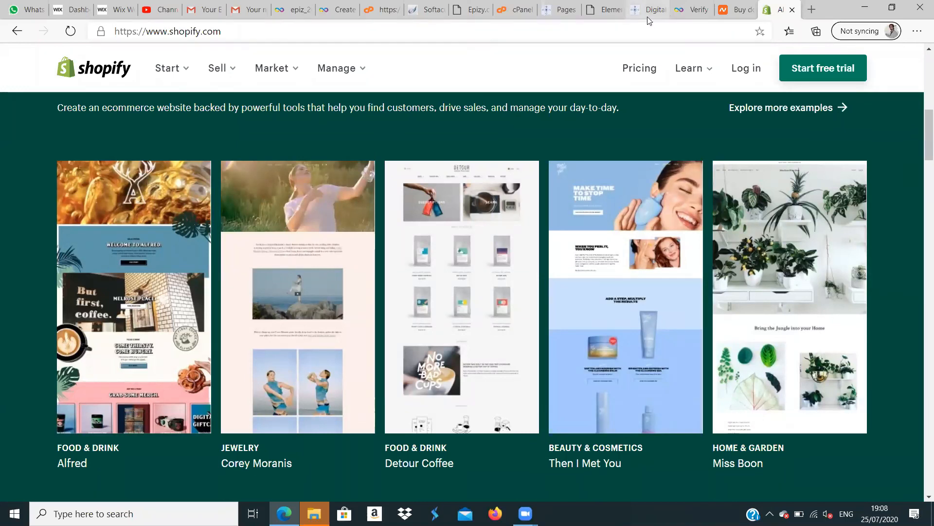
- Revisit the WordPress Pages list and the live Home page, and show the new-section structure choices in the About Us Elementor editor
{"action": "left_click", "coordinate": [566, 12]}
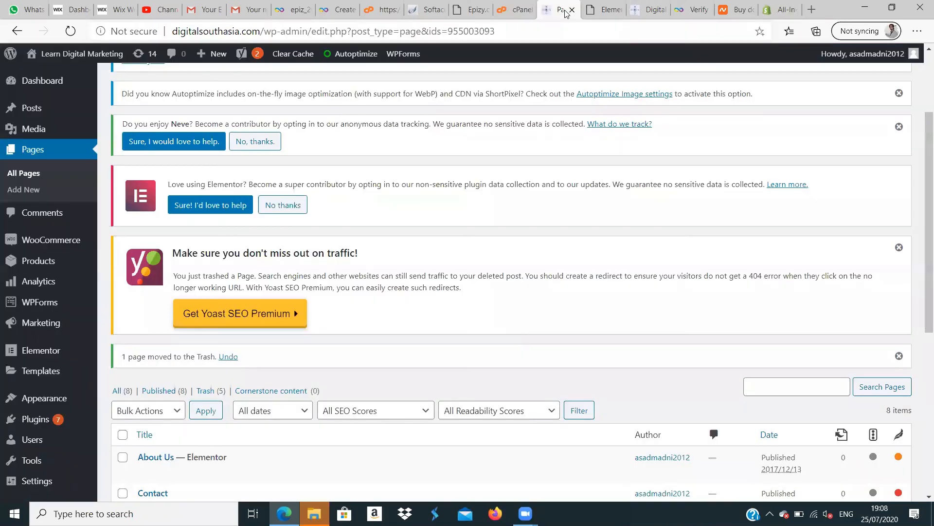
{"action": "left_click", "coordinate": [656, 10]}
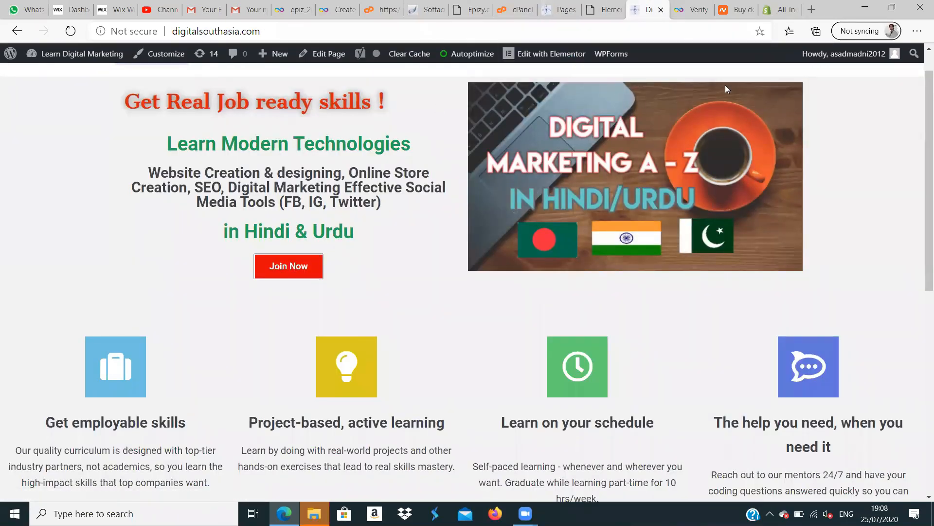
{"action": "left_click", "coordinate": [593, 13]}
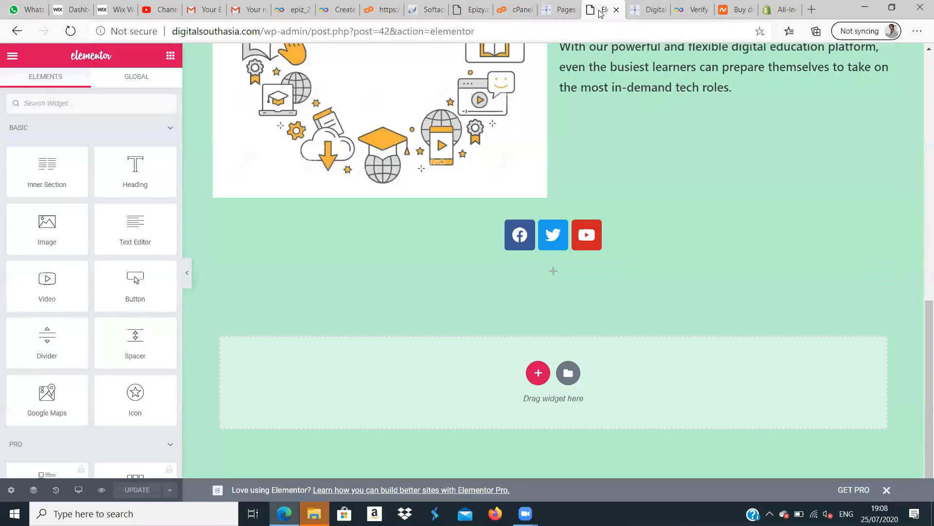
{"action": "left_click", "coordinate": [538, 371]}
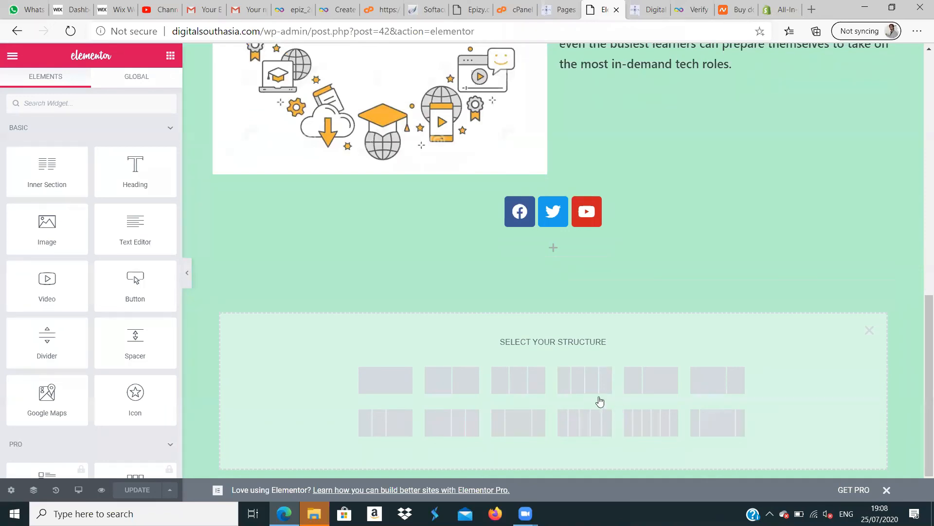
- Return to the Shopify home page and review its path-forward, "Sell everywhere" and "Manage everything" sections
{"action": "left_click", "coordinate": [788, 10]}
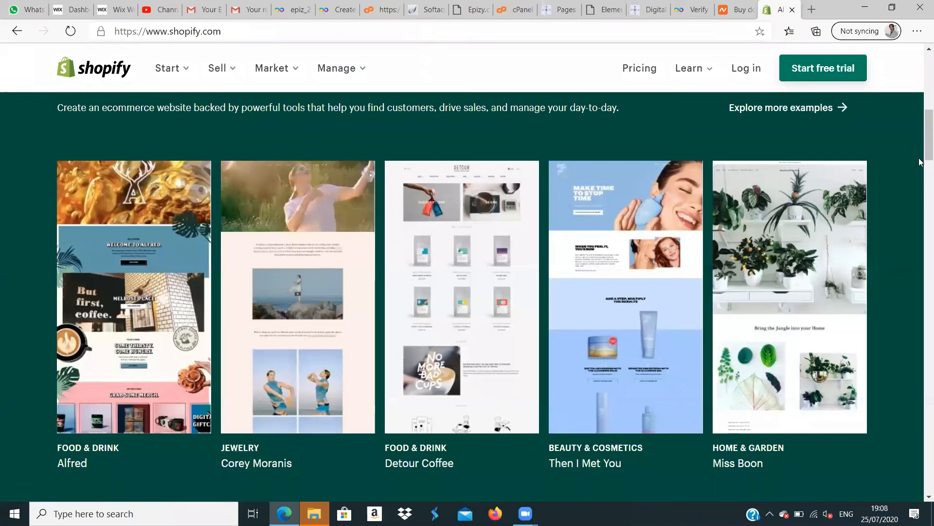
{"action": "scroll", "coordinate": [921, 194], "scroll_direction": "down", "scroll_amount": 8}
{"action": "left_click_drag", "start_coordinate": [919, 202], "coordinate": [919, 202]}
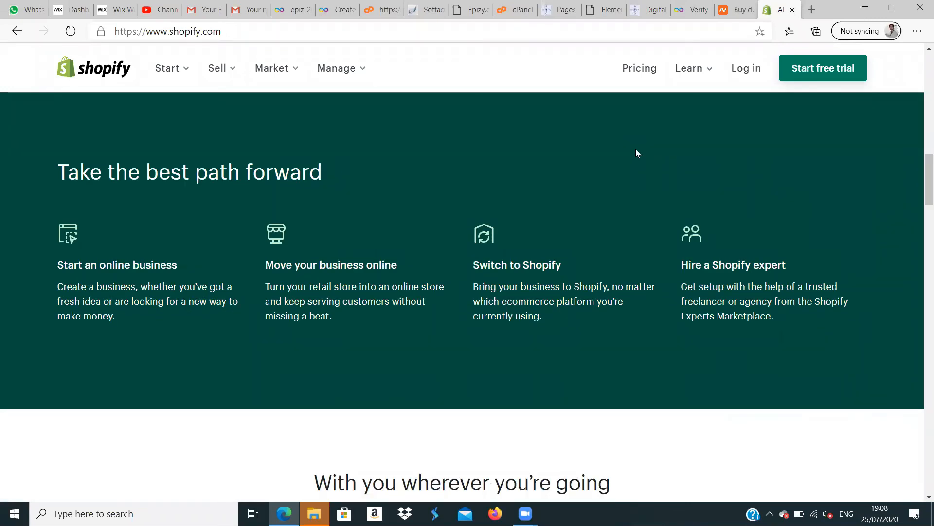
{"action": "left_click_drag", "start_coordinate": [920, 178], "coordinate": [921, 226]}
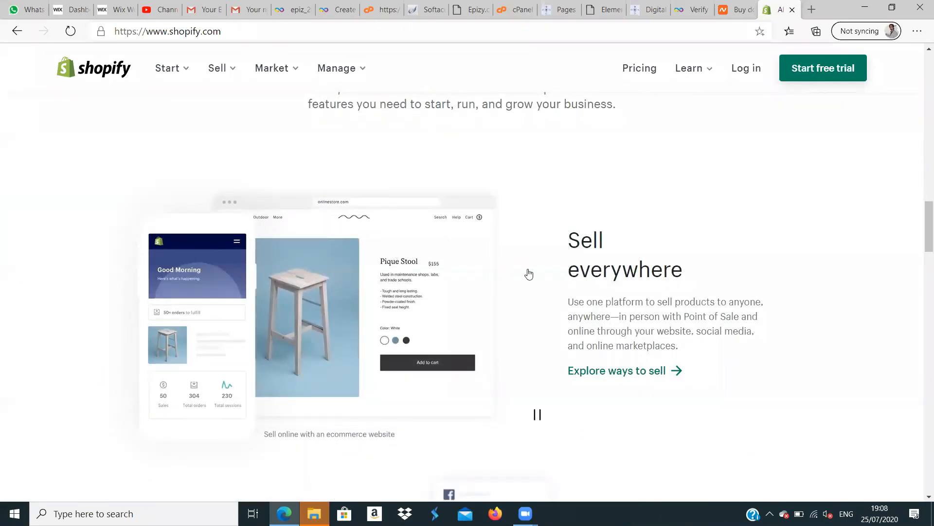
{"action": "left_click_drag", "start_coordinate": [921, 225], "coordinate": [921, 295]}
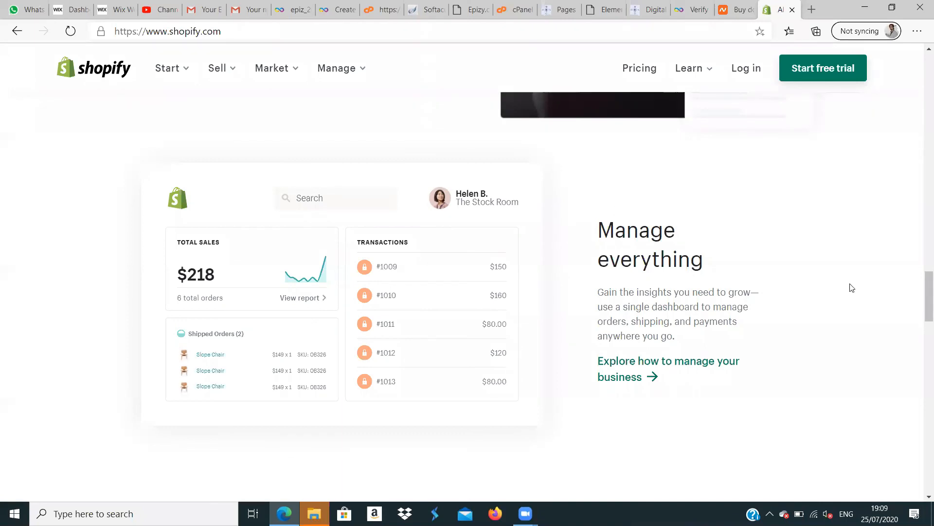
{"action": "scroll", "coordinate": [922, 297], "scroll_direction": "down", "scroll_amount": 3}
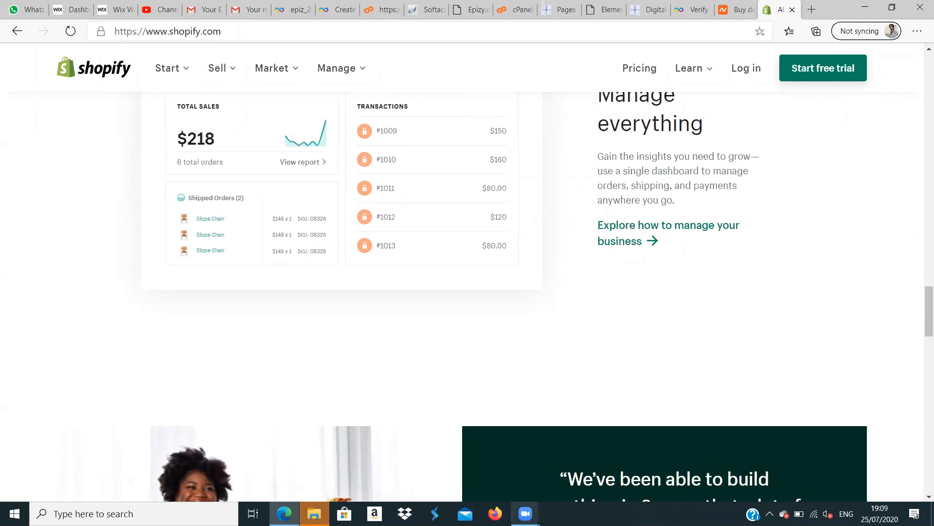
{"action": "mouse_move", "coordinate": [526, 514]}
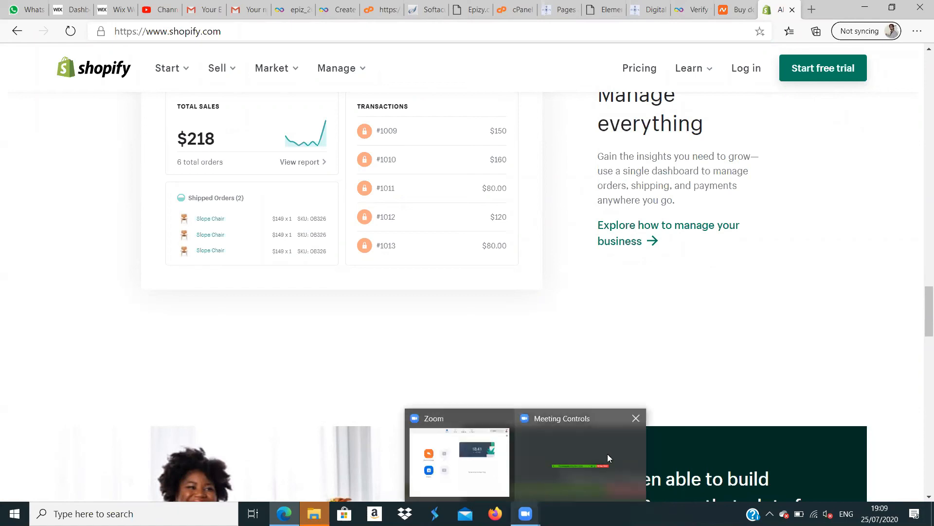